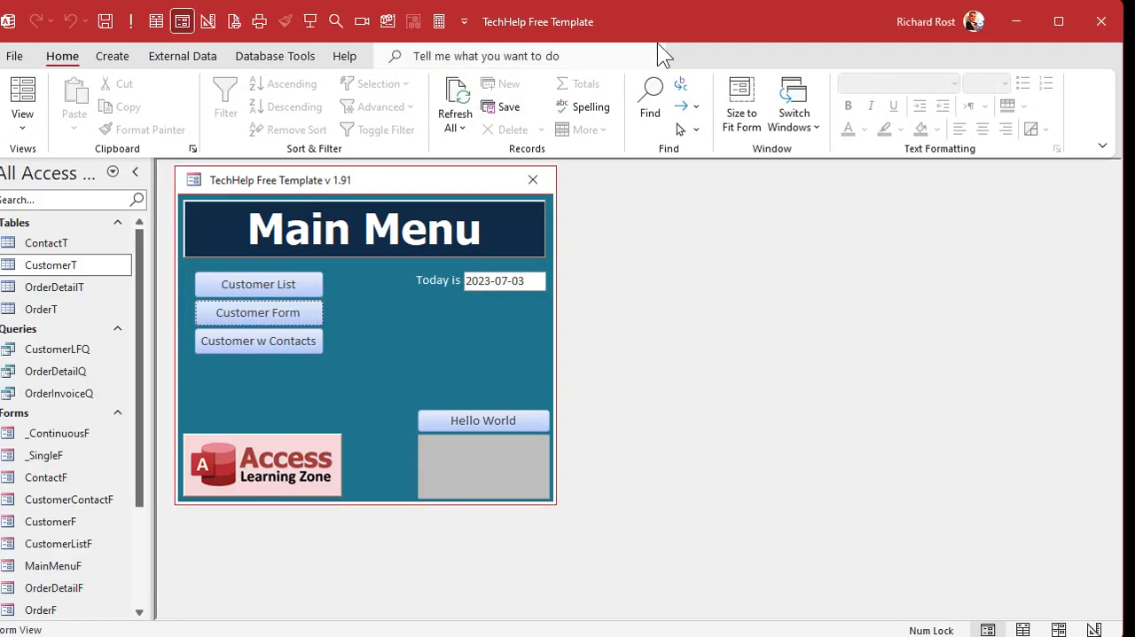
Place the second database's window beside the first and review the CustomerID column of its CustomerT table.
left_click_drag(692, 28, 887, 14)
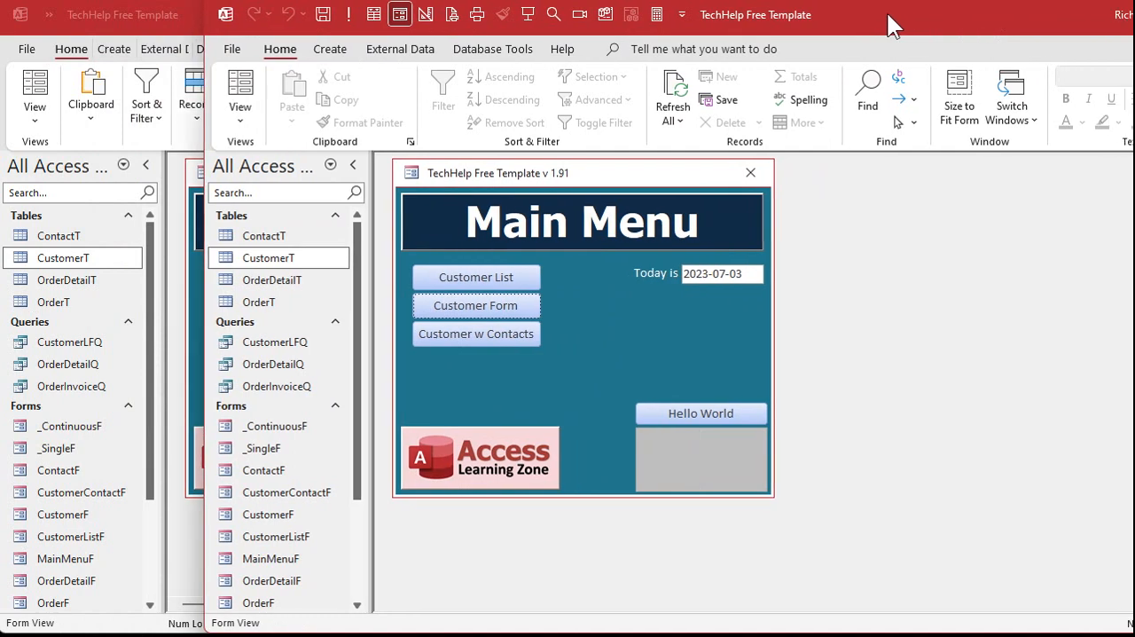
double_click(266, 257)
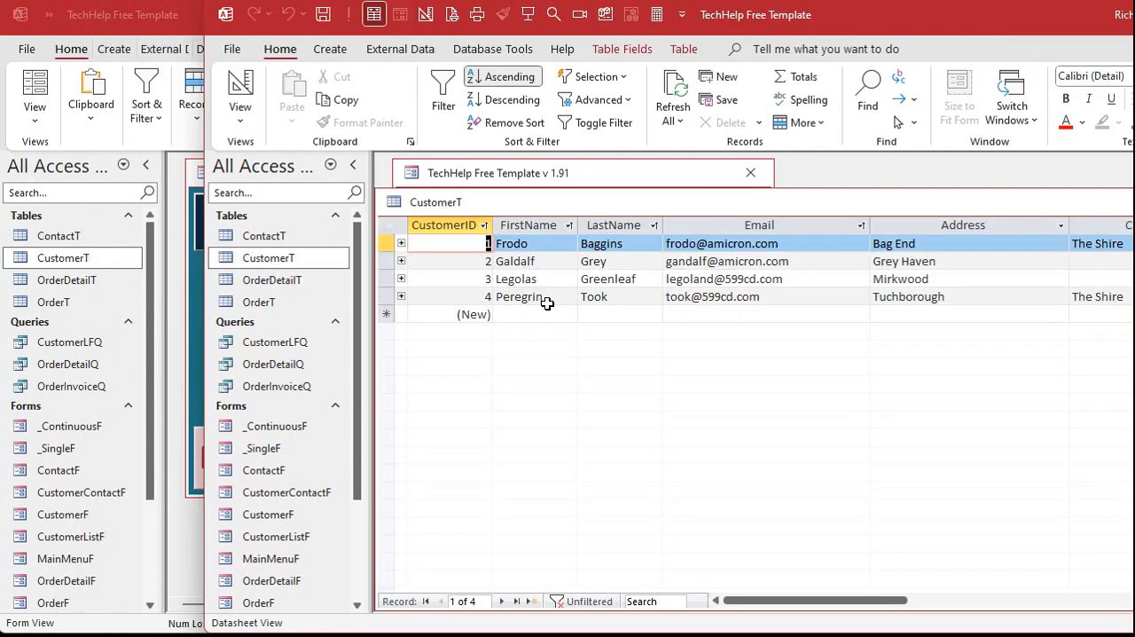
left_click(447, 233)
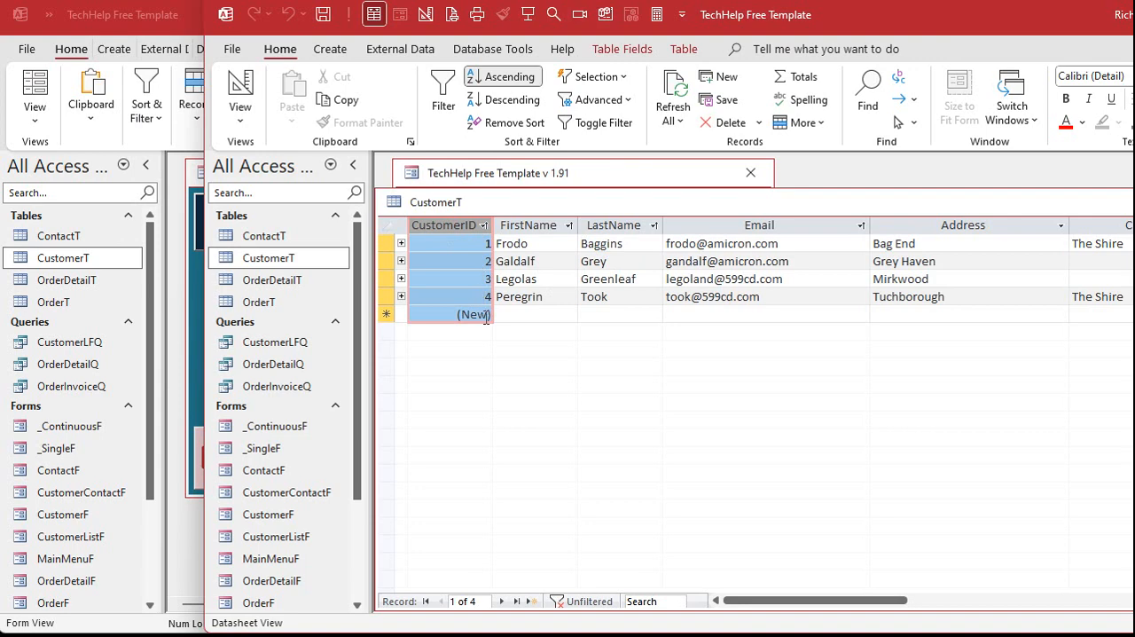
key("ctrl+w")
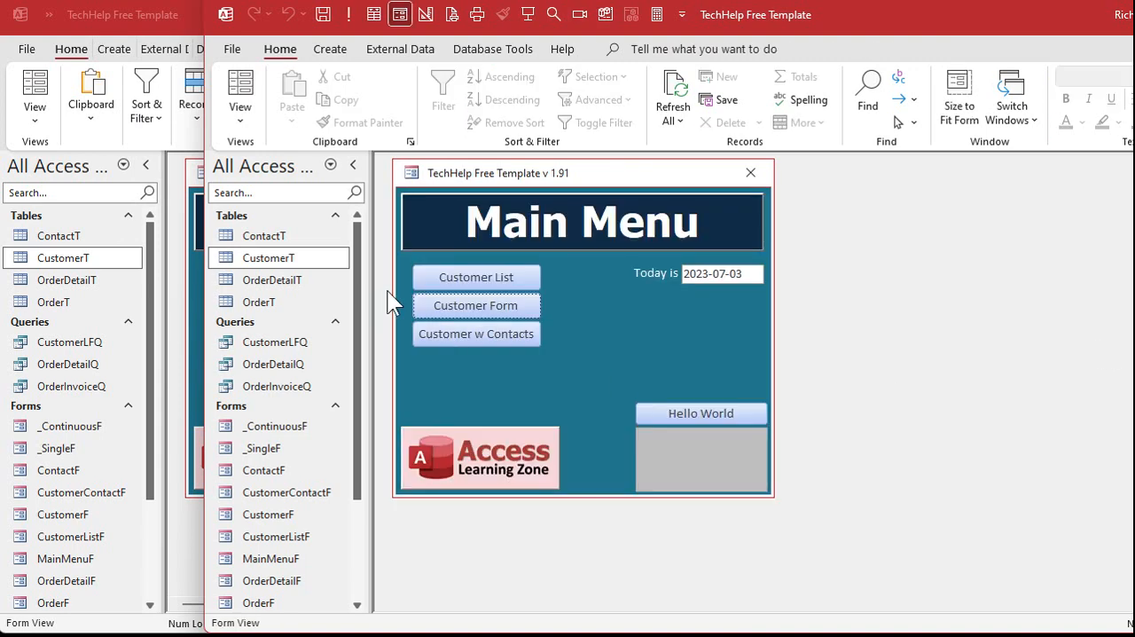
Review the CustomerID column of the second database's ContactT table, closing the table when done.
double_click(265, 235)
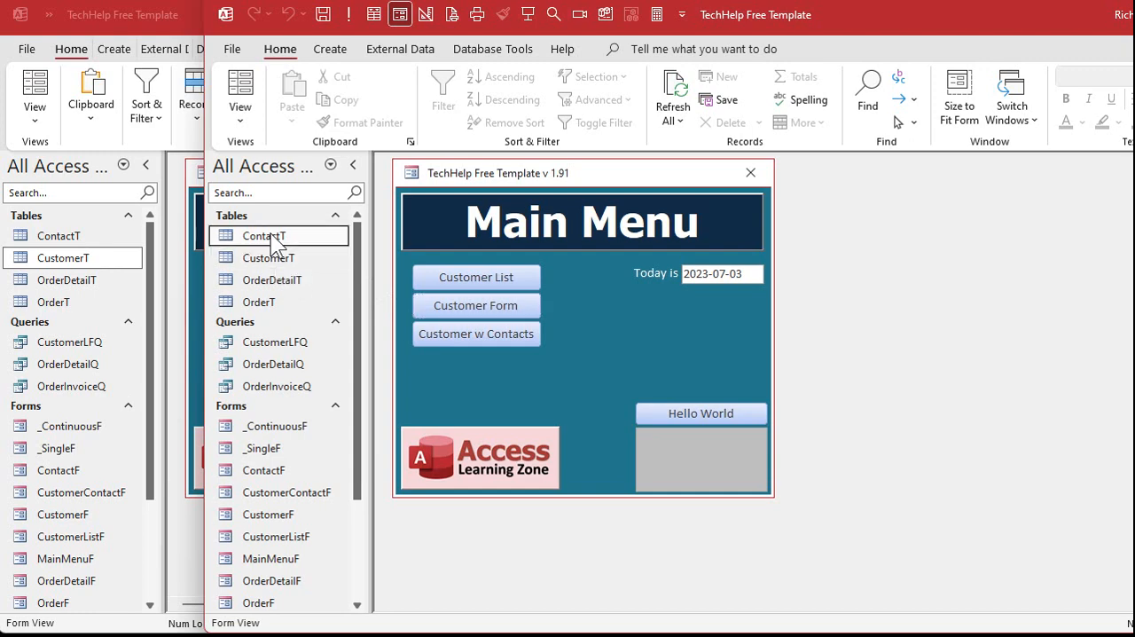
left_click(514, 225)
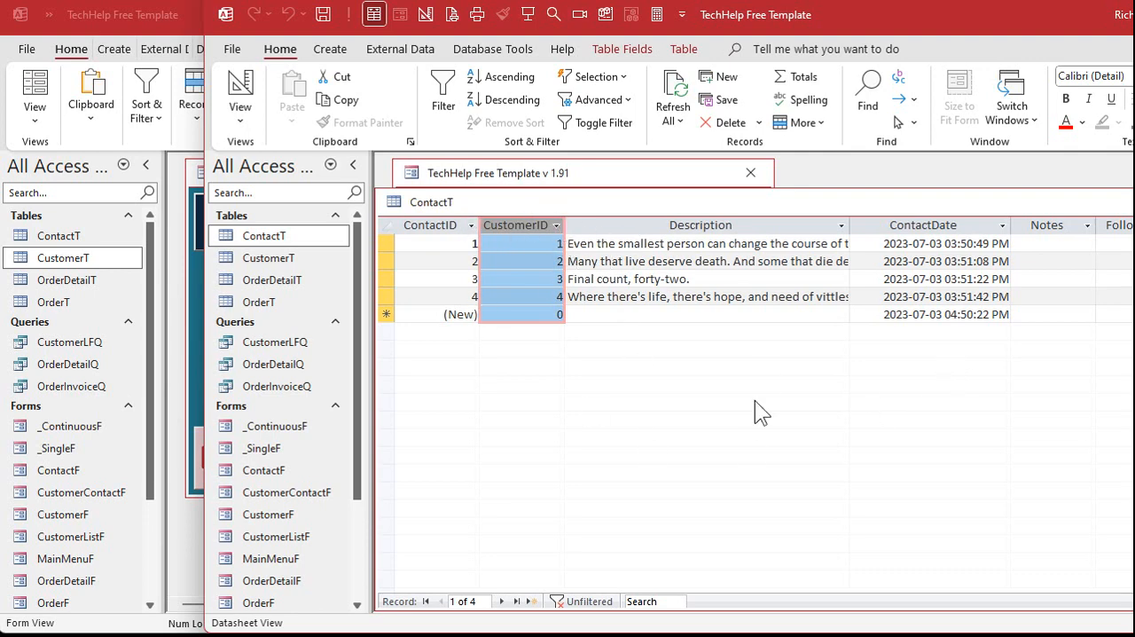
key("ctrl+w")
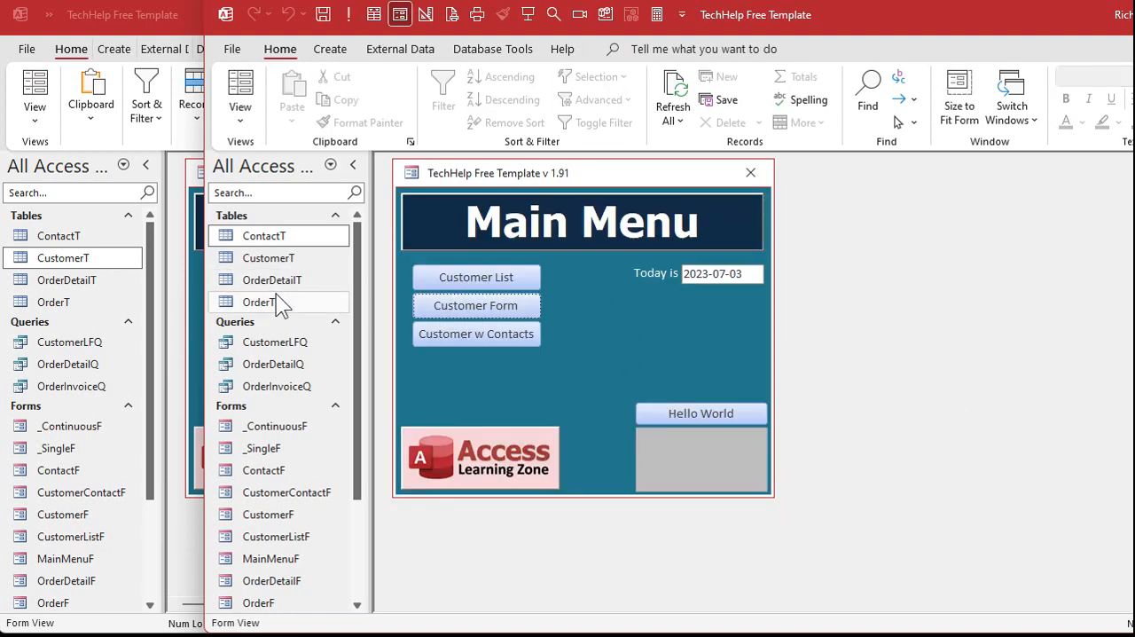
left_click(279, 302)
left_click(273, 280)
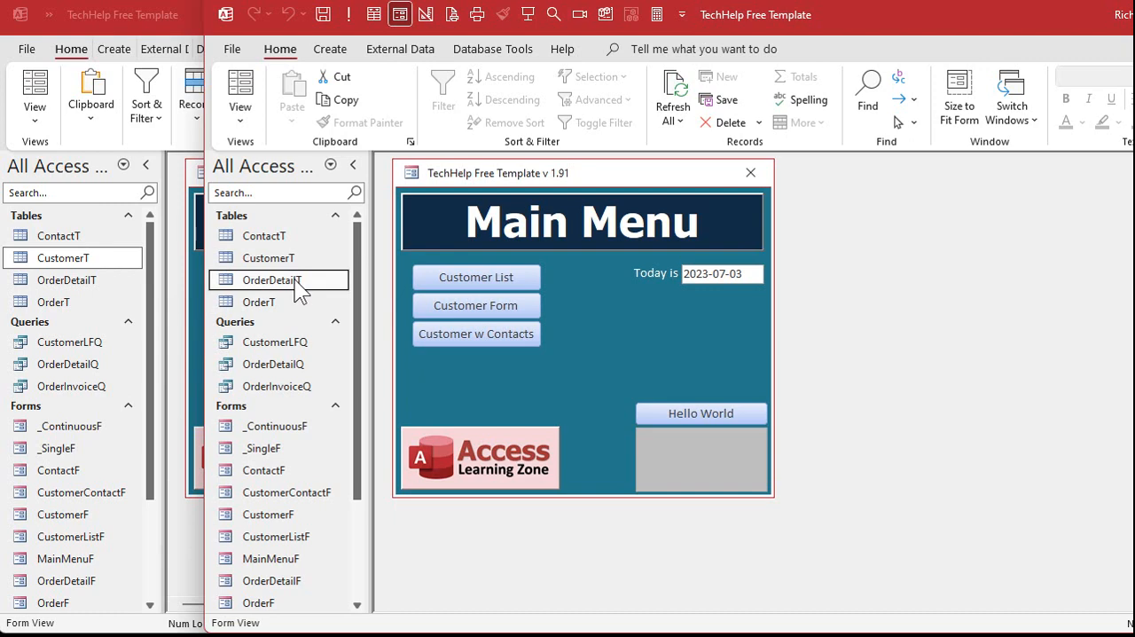
left_click(917, 247)
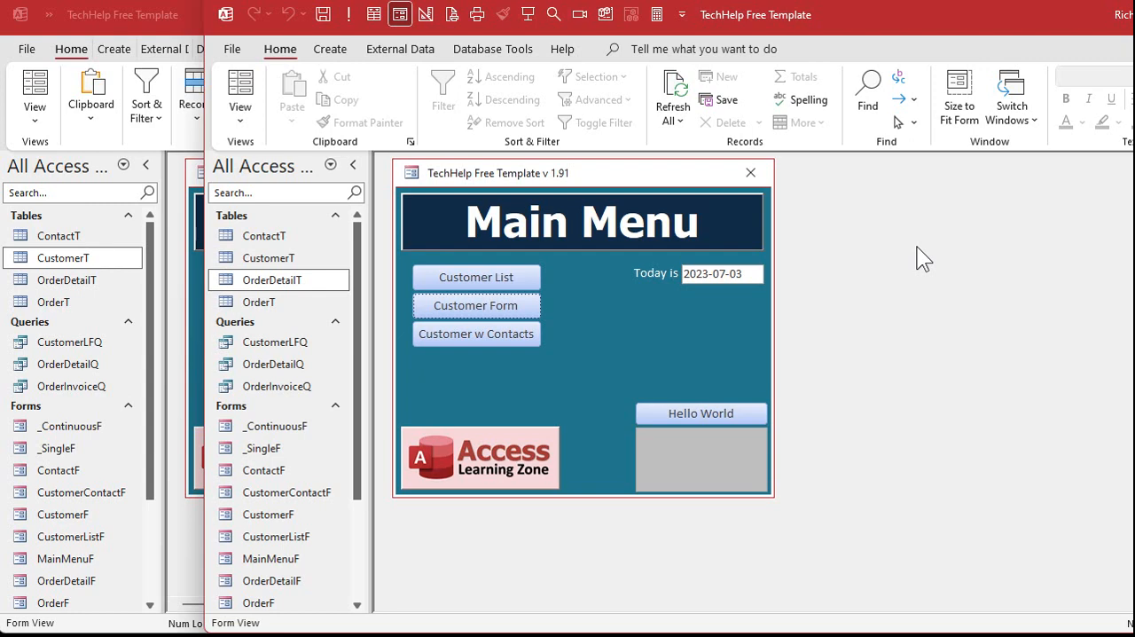
Copy CustomerT and ContactT with structure and data from the second database into the first as CustomerT2 and ContactT2.
left_click(296, 279)
left_click(280, 263)
left_click(281, 241)
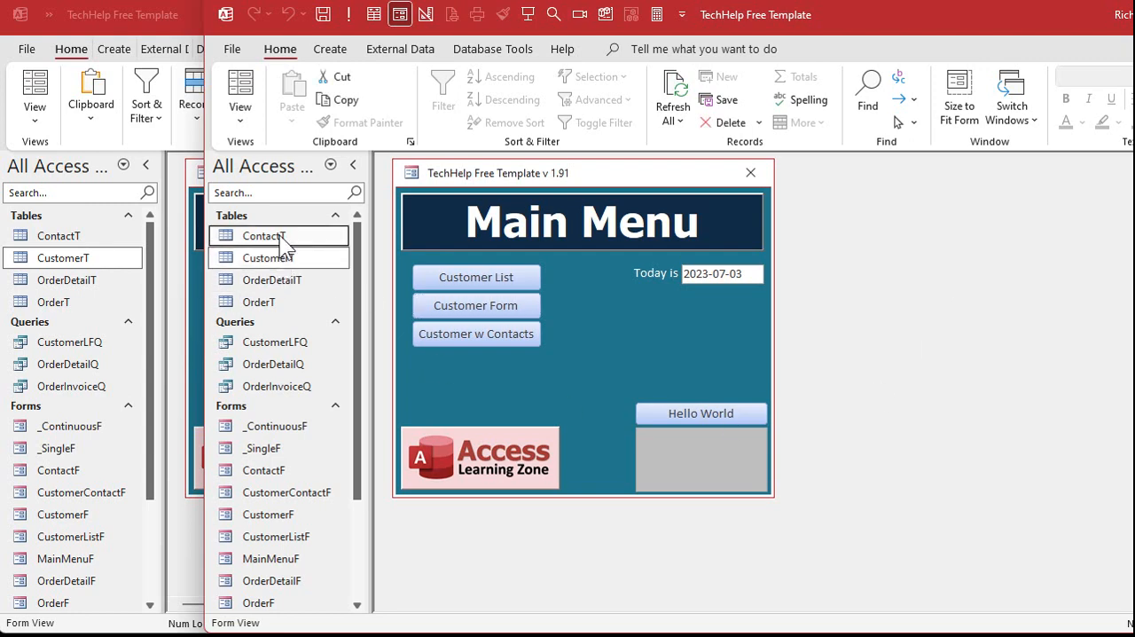
left_click_drag(287, 260, 68, 241)
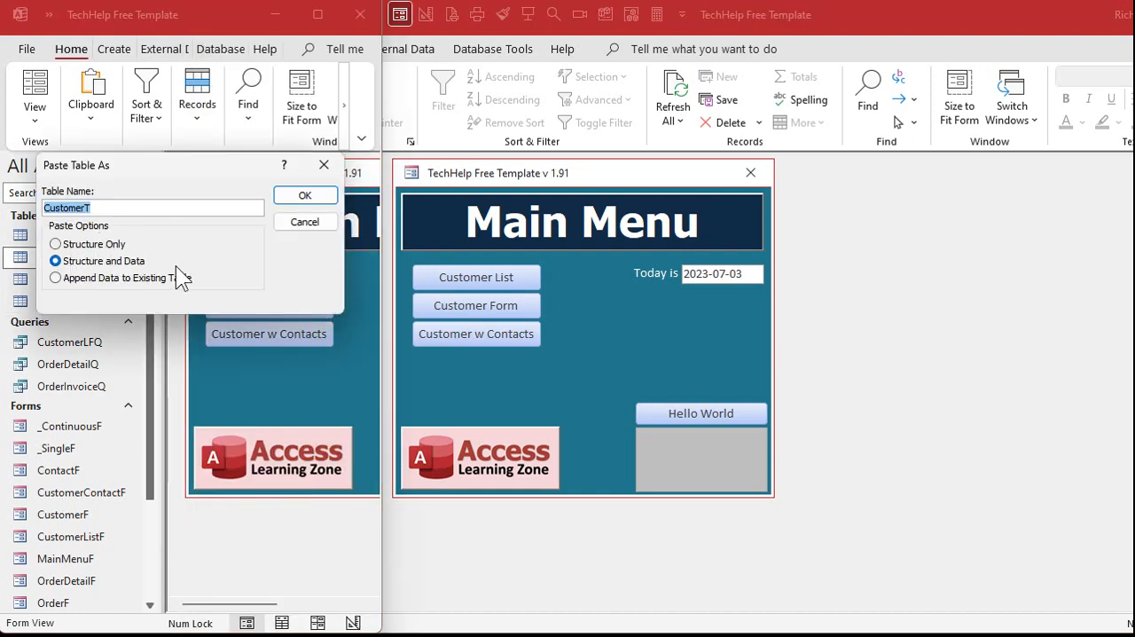
left_click(122, 207)
left_click(323, 197)
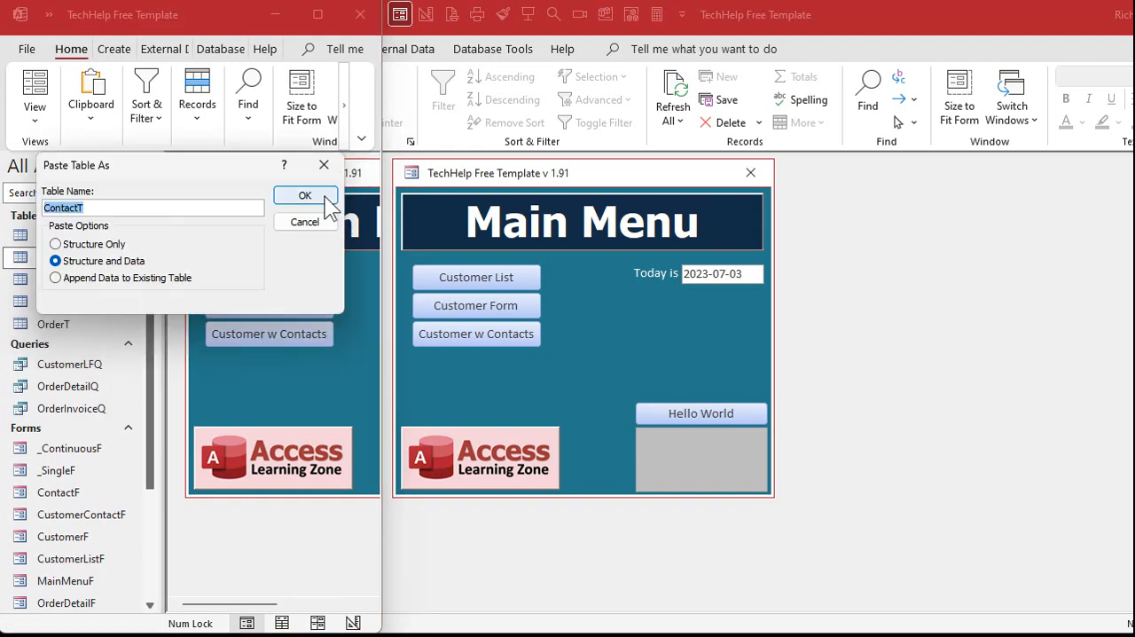
left_click(158, 209)
type("2")
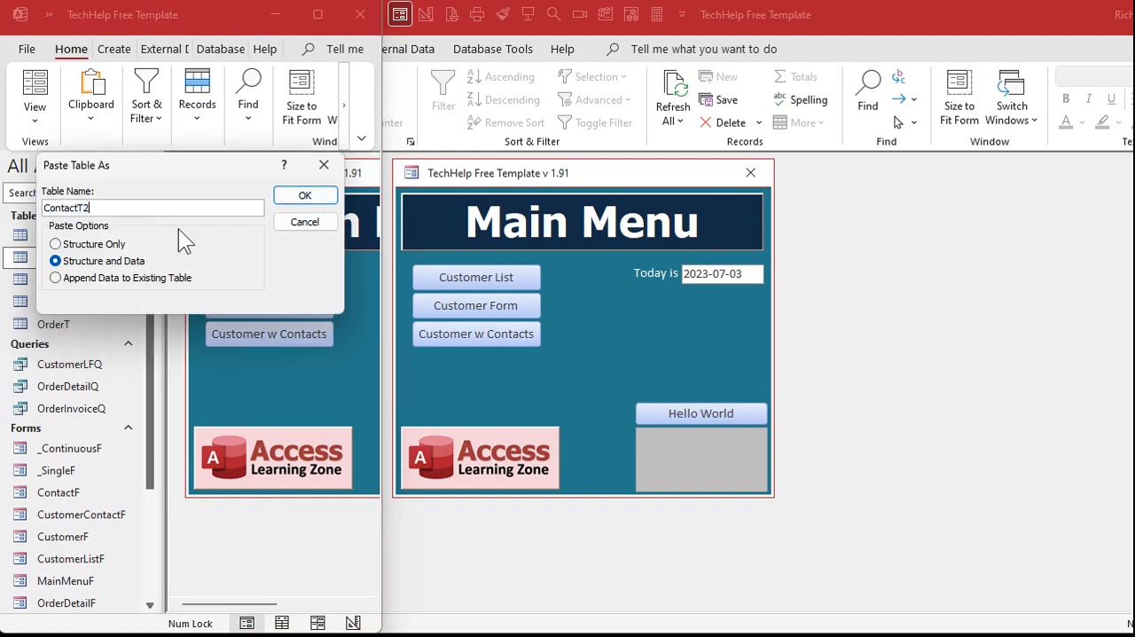
left_click(305, 197)
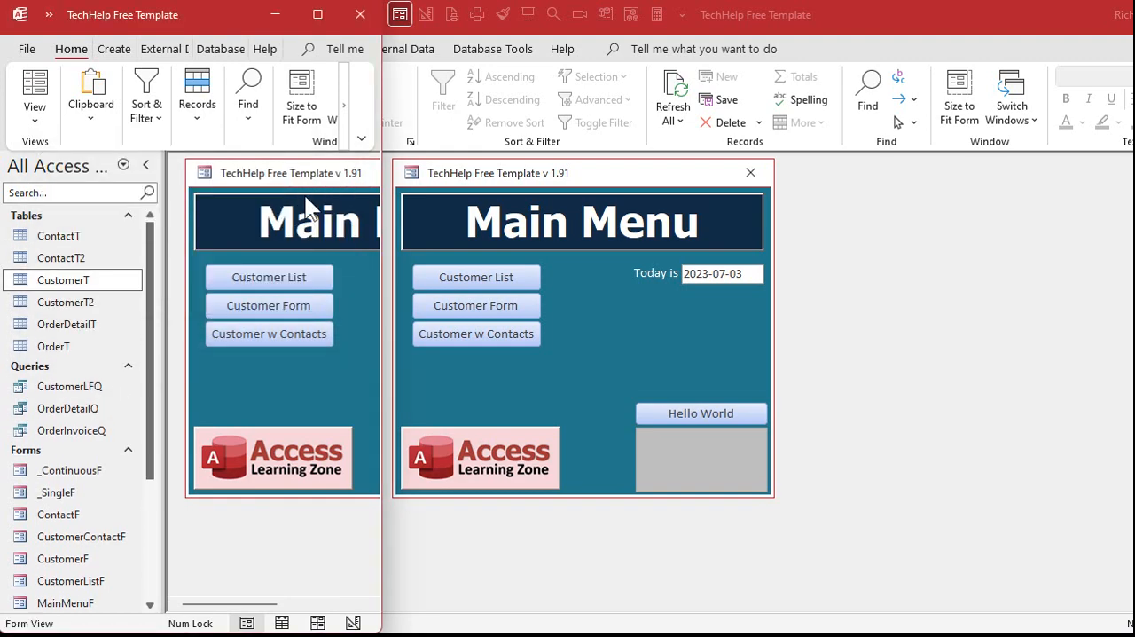
Close the second database and widen the first database's window across the screen.
left_click(815, 278)
key("alt+F4")
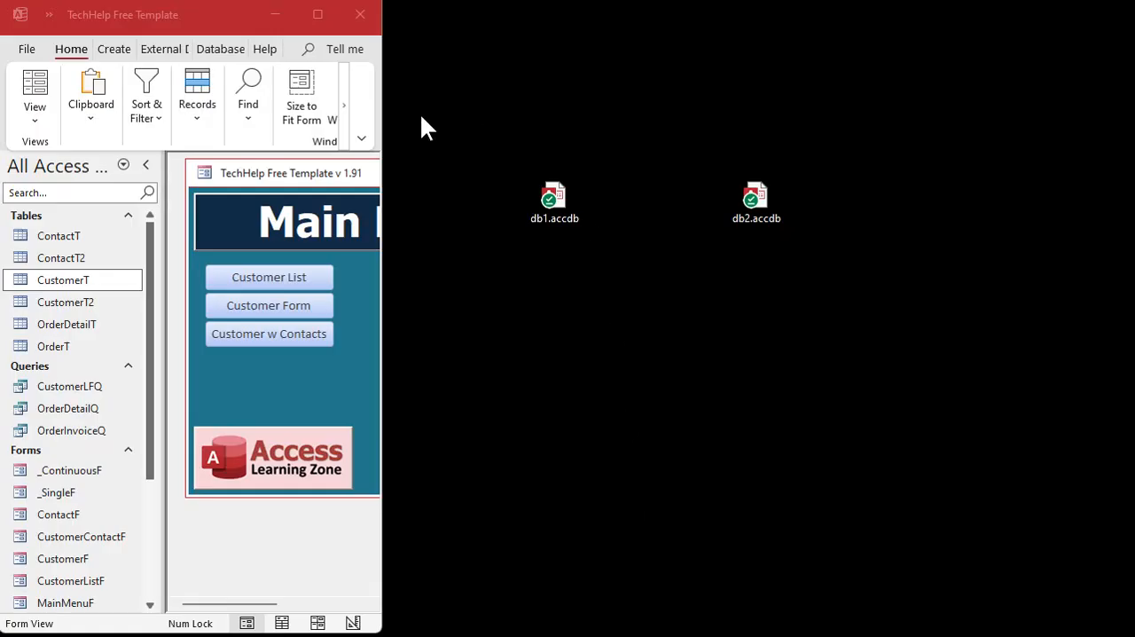
left_click_drag(383, 125, 1132, 151)
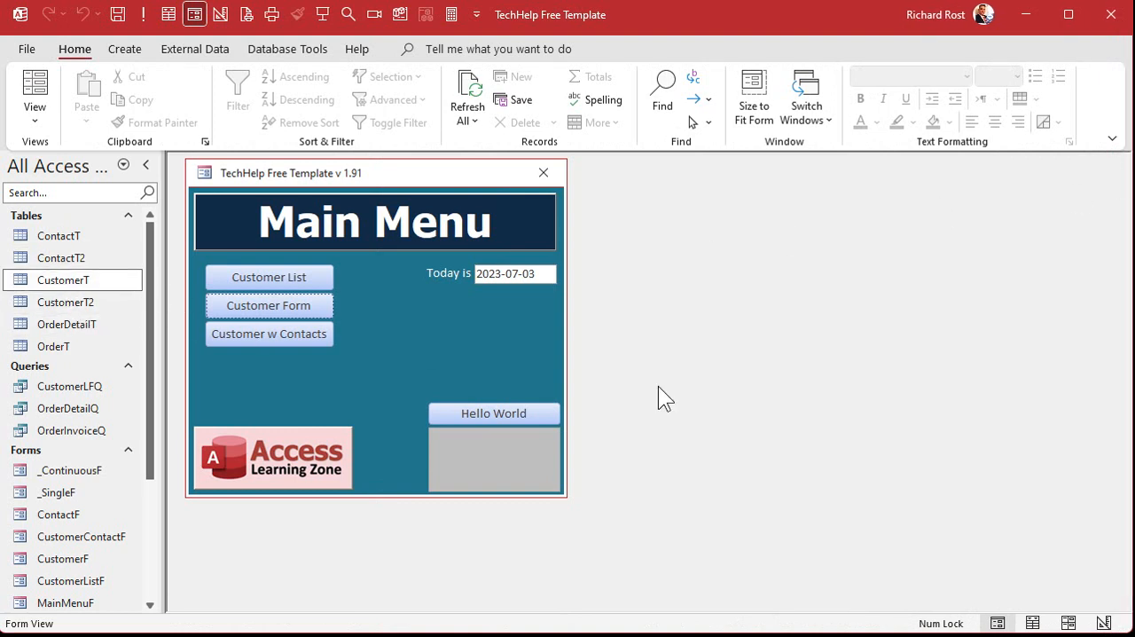
Open the CustomerT2 table and review its CustomerID column.
left_click(50, 300)
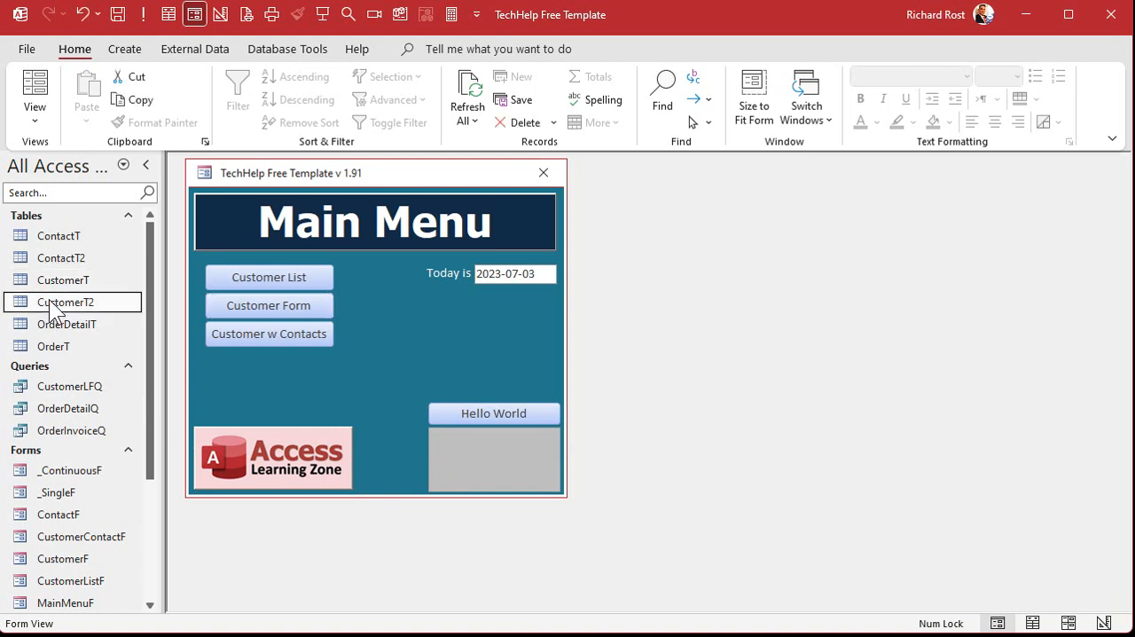
double_click(48, 300)
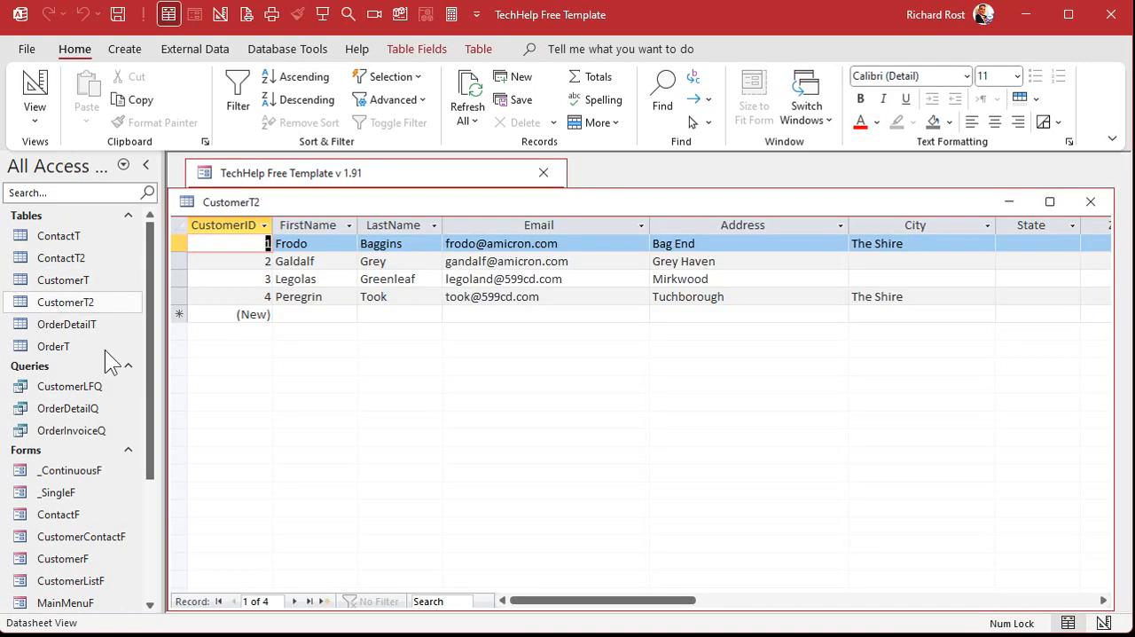
left_click(223, 225)
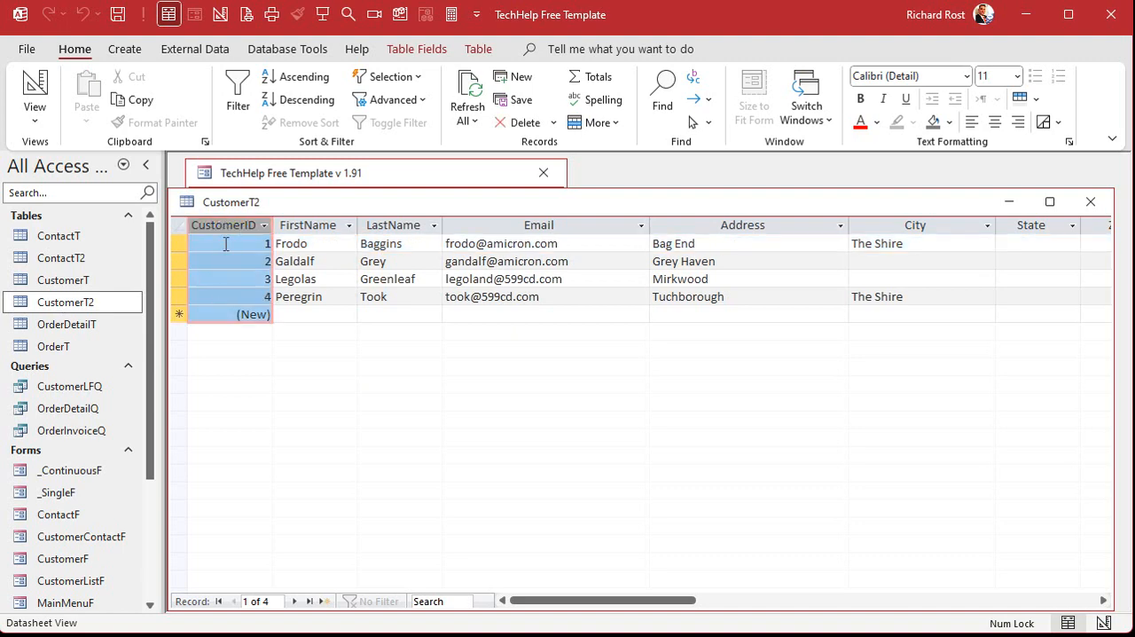
Add a Number field named TempID after the IsActive field in the design of CustomerT2.
right_click(378, 208)
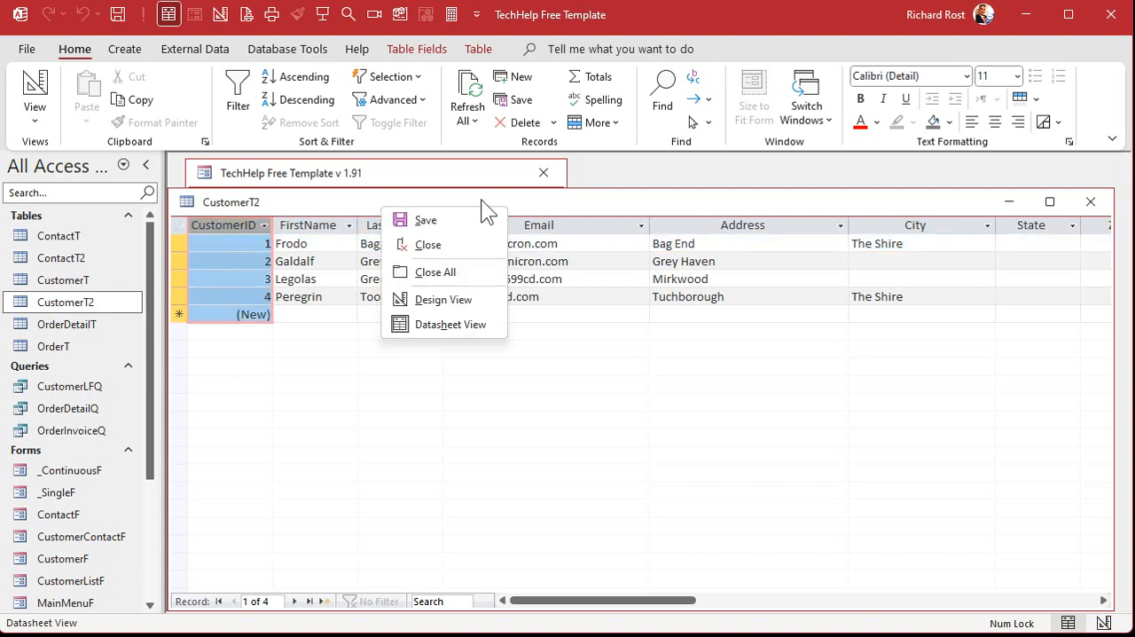
left_click(475, 300)
scroll(304, 292, "down", 3)
left_click(268, 341)
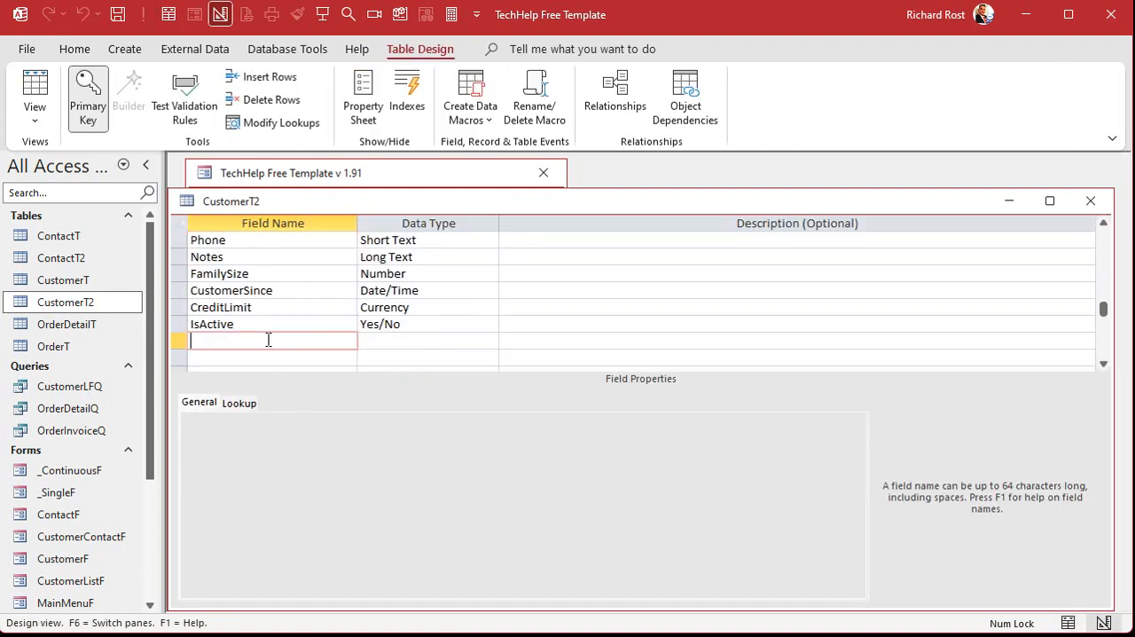
type("TempID")
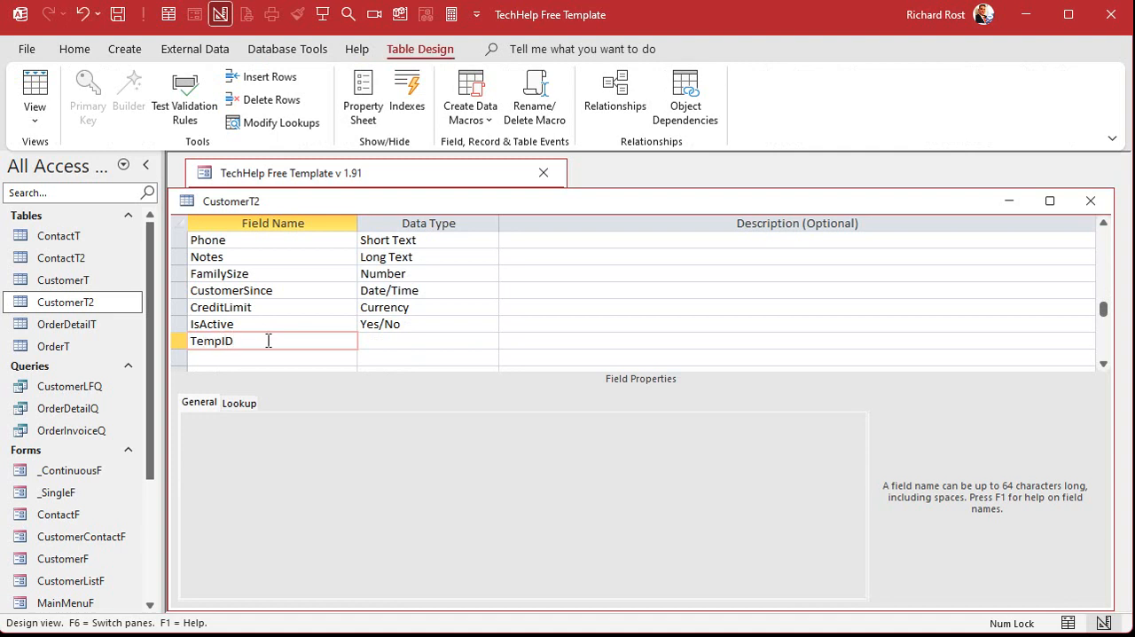
key("Tab")
type("n")
key("Tab")
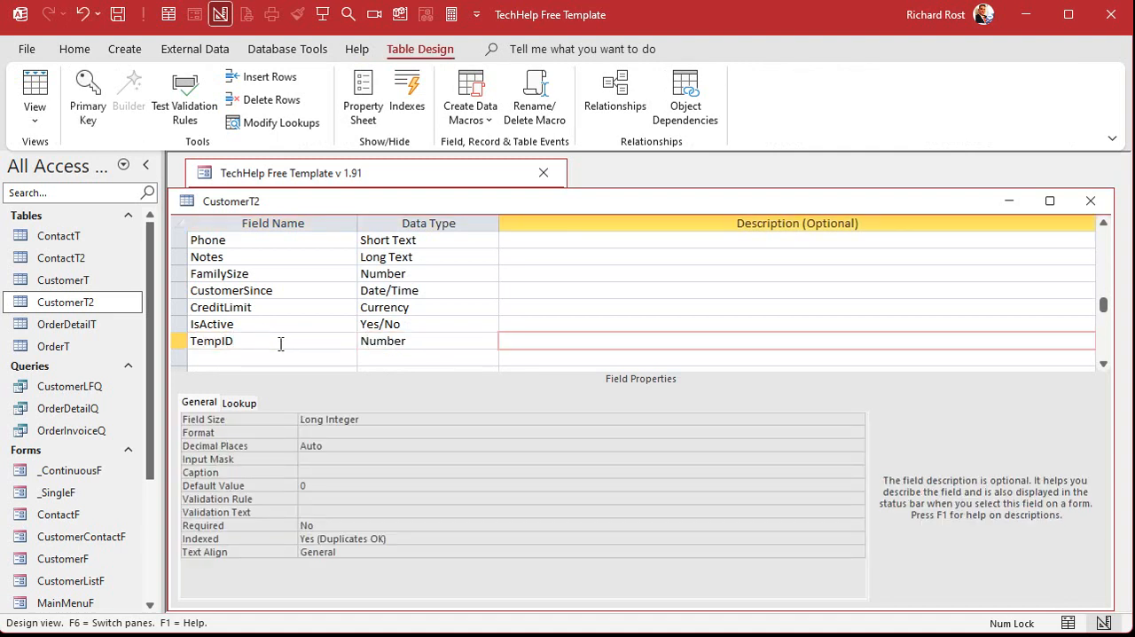
Move the TempID field directly below CustomerID in CustomerT2 and display the column in Datasheet view.
left_click(179, 341)
left_click(174, 207)
left_click(536, 310)
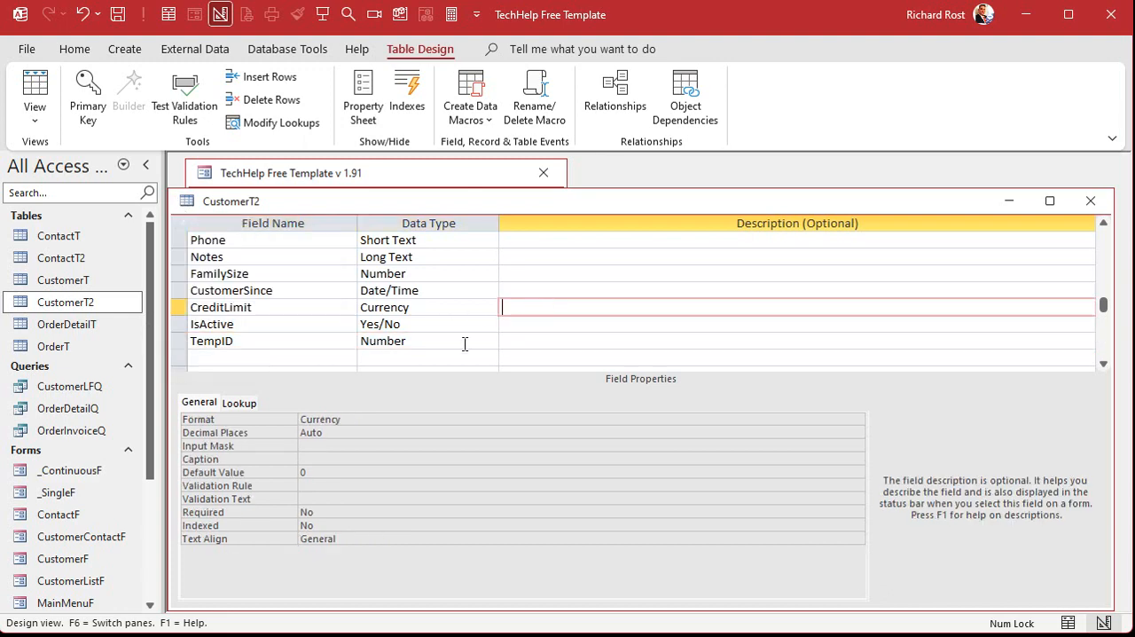
left_click(181, 341)
left_click_drag(182, 344, 183, 252)
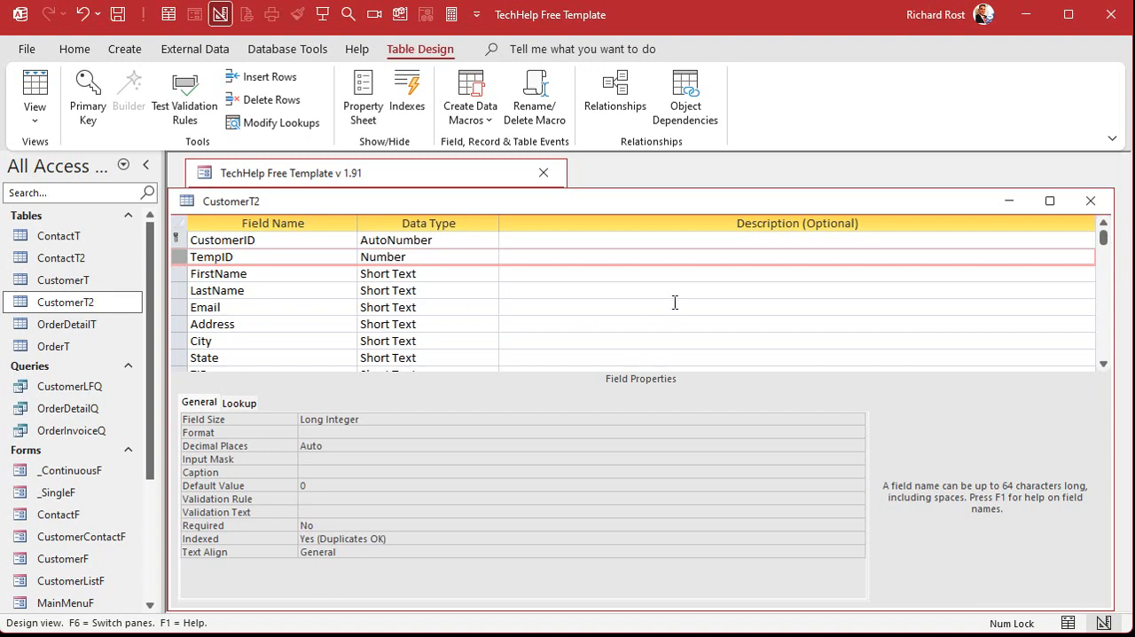
left_click(36, 93)
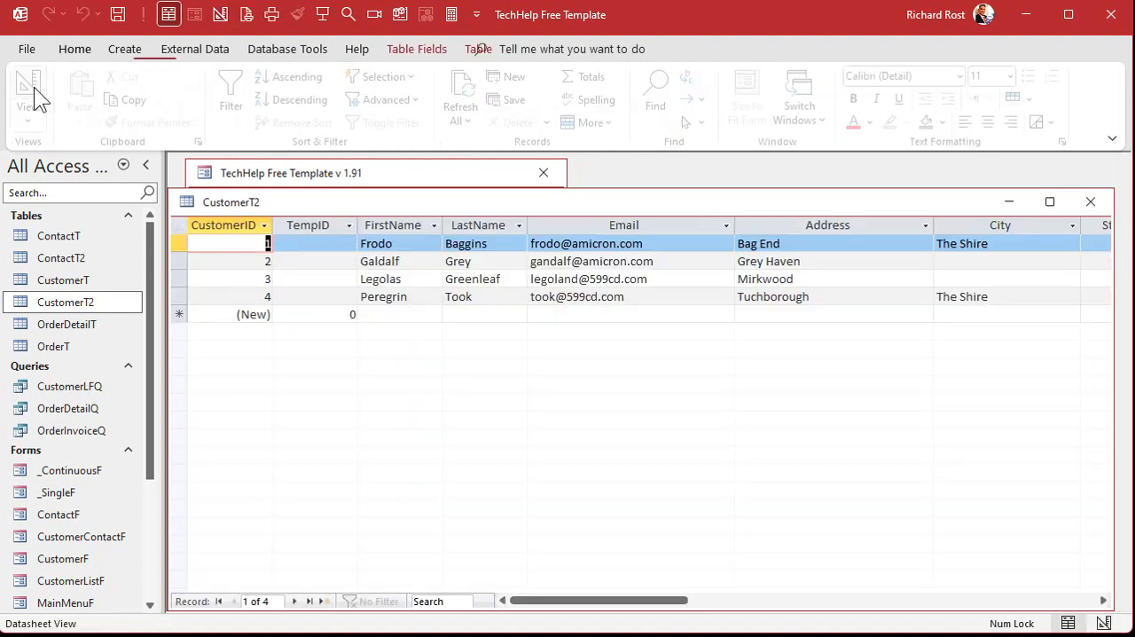
left_click(327, 228)
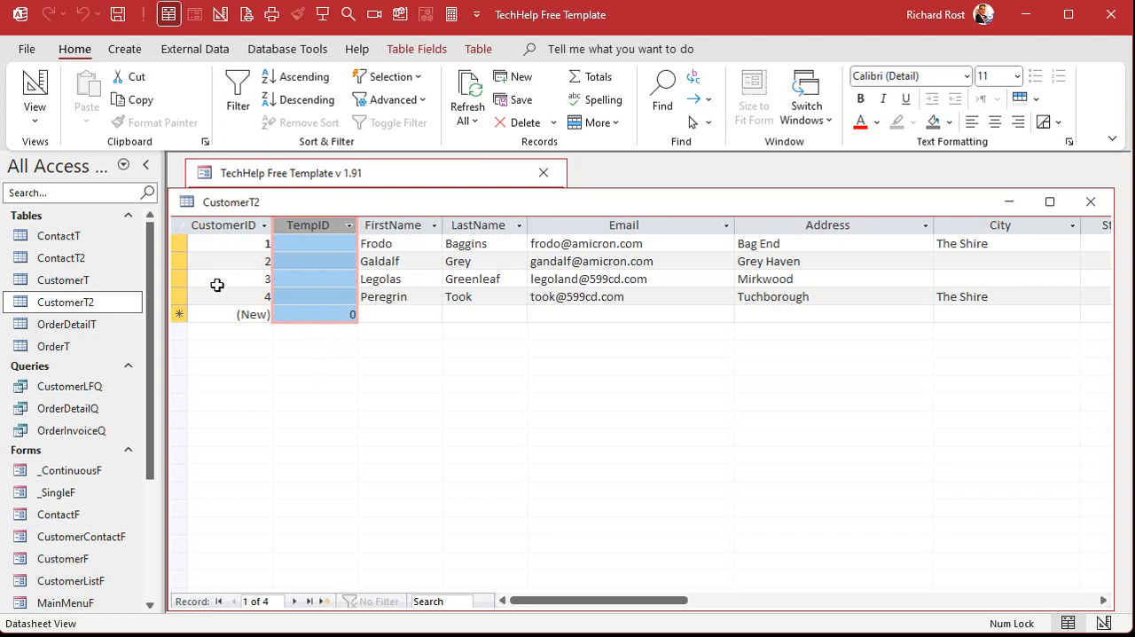
Check the last record's CustomerID in the CustomerT table and close both customer tables.
left_click(78, 283)
double_click(78, 284)
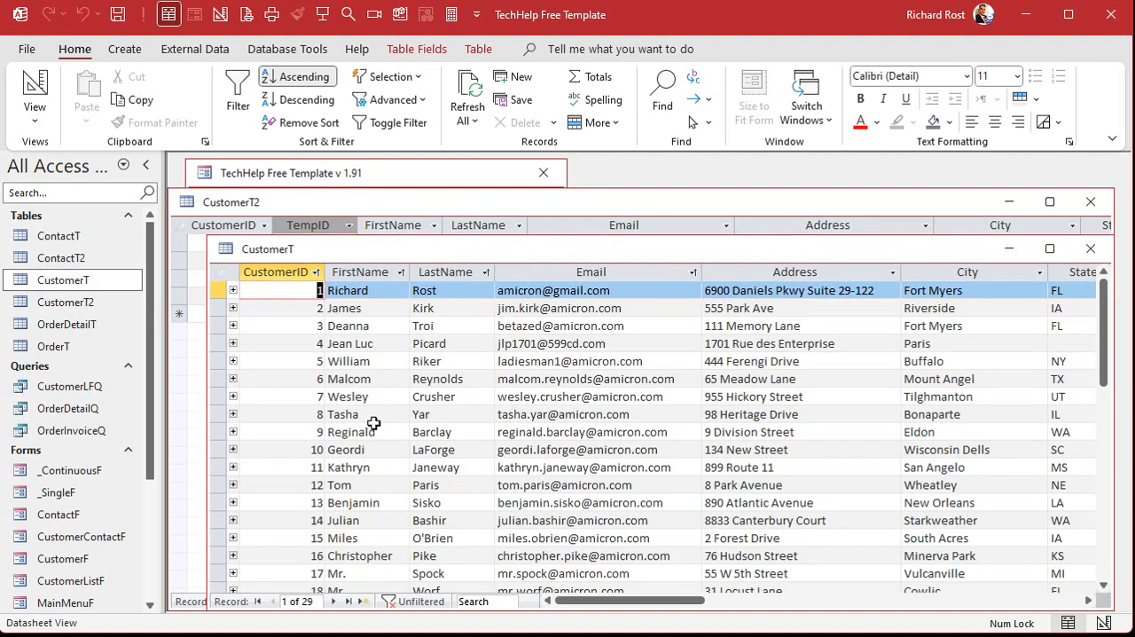
left_click(348, 601)
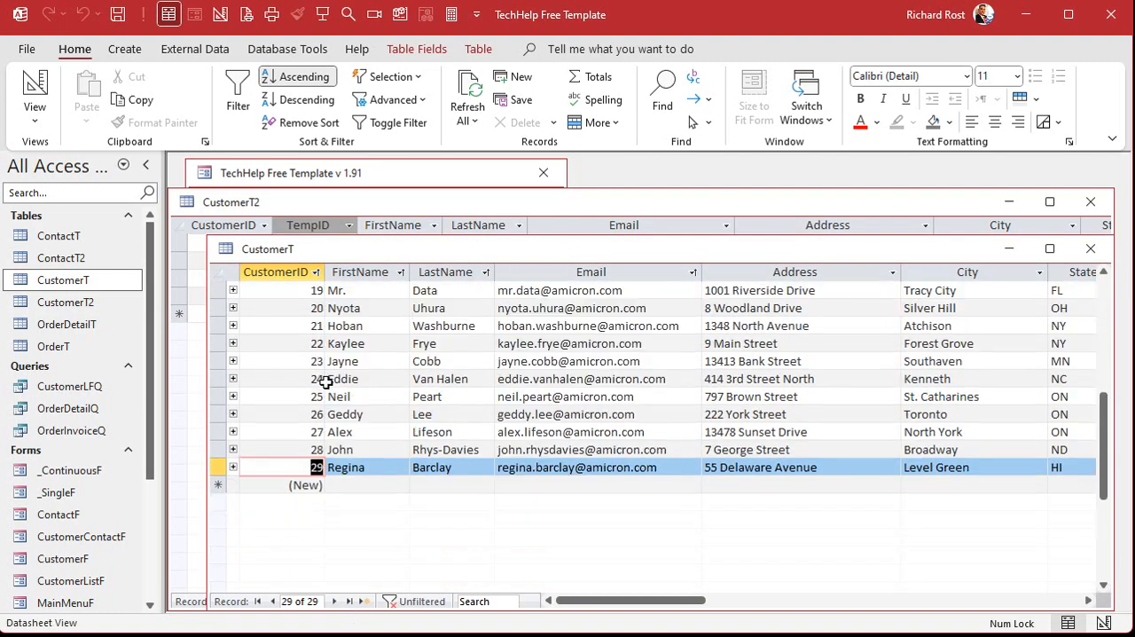
left_click(217, 466)
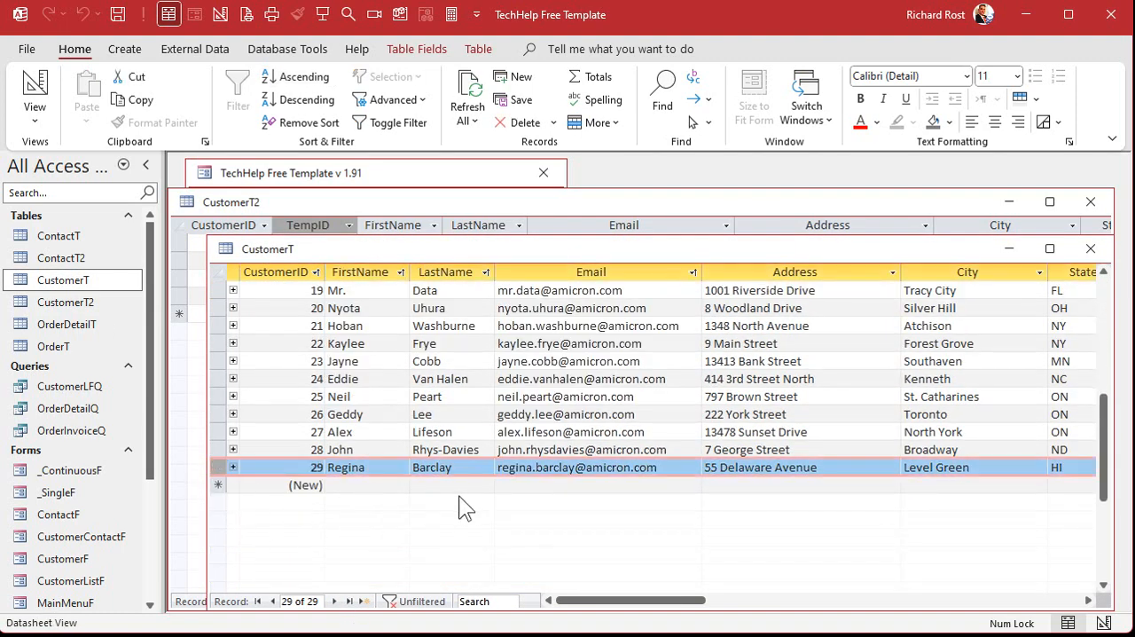
left_click(1090, 248)
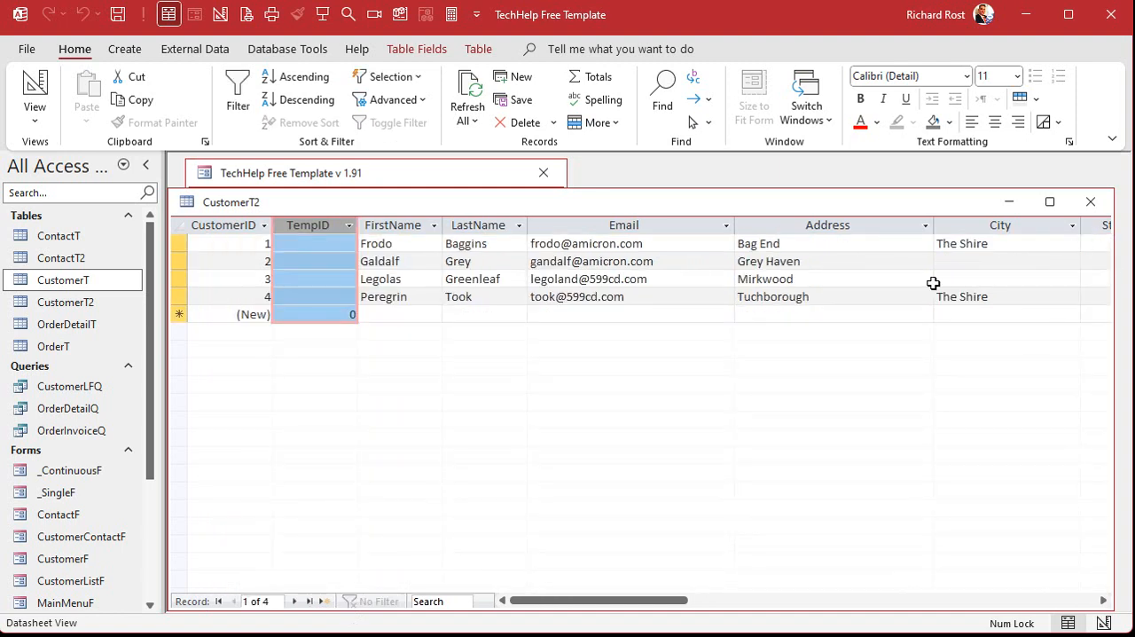
left_click(330, 242)
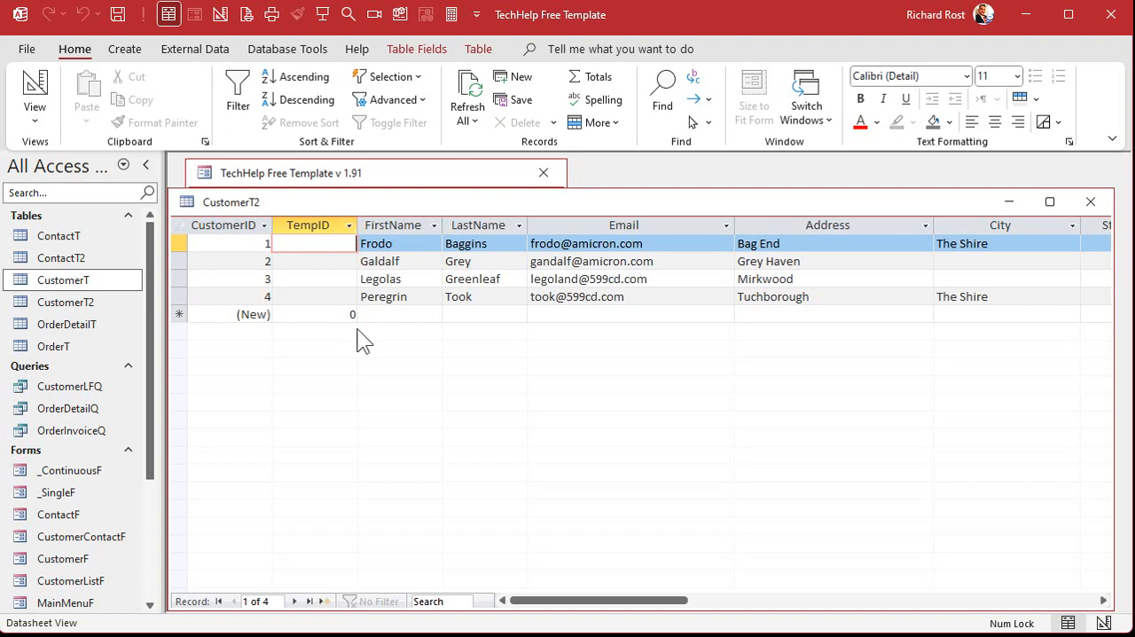
left_click(1089, 202)
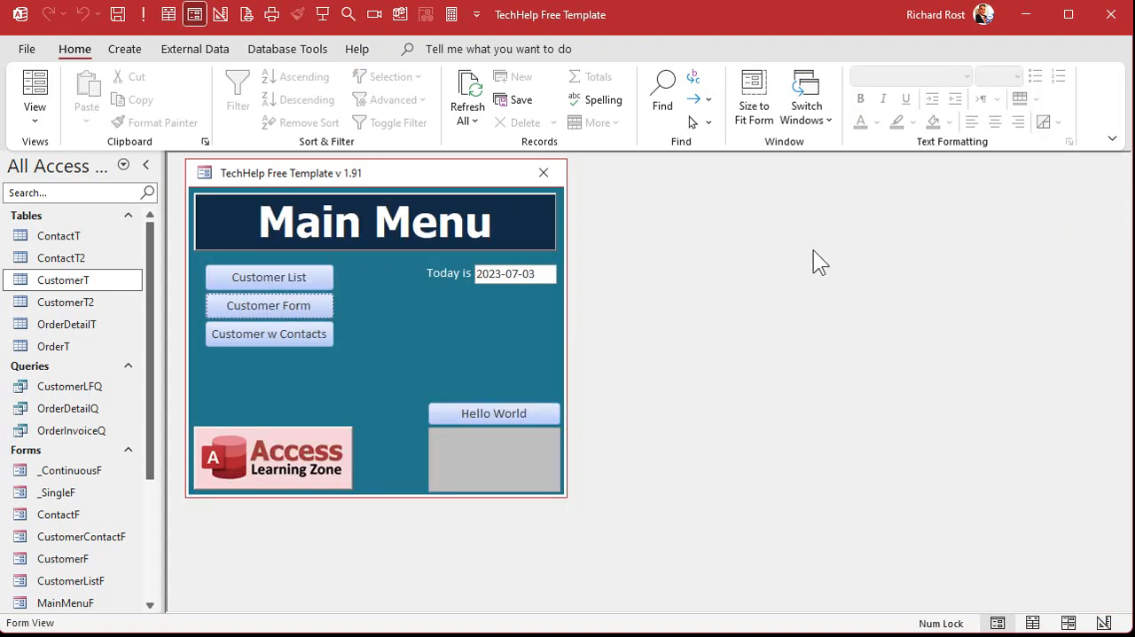
Create a new query in Design view and make it an Update query.
left_click(125, 49)
left_click(294, 105)
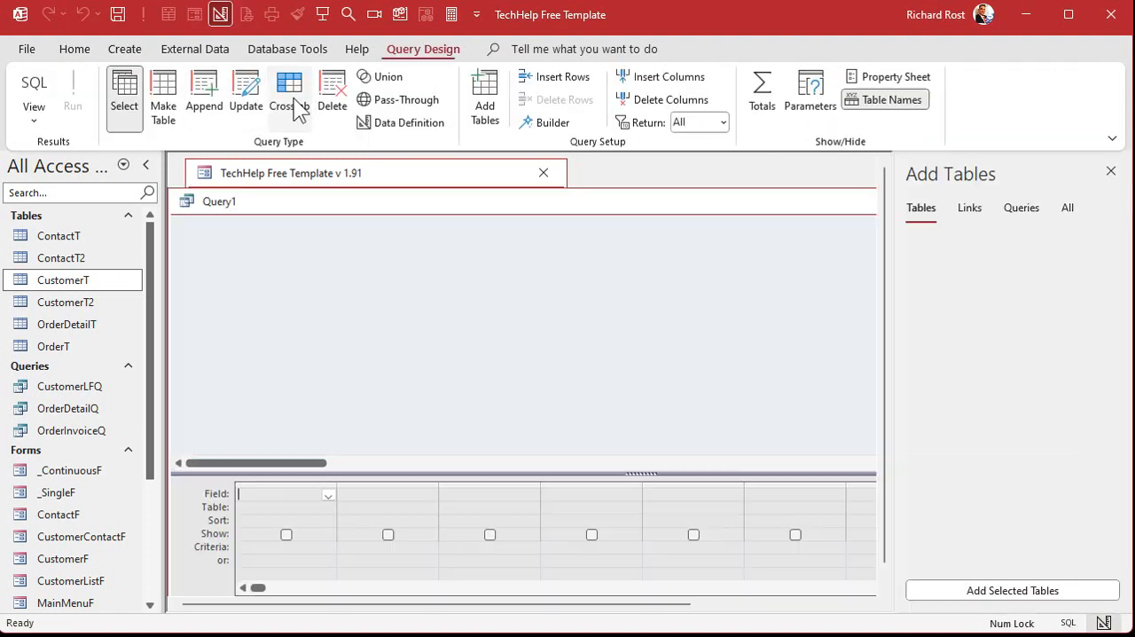
left_click(247, 106)
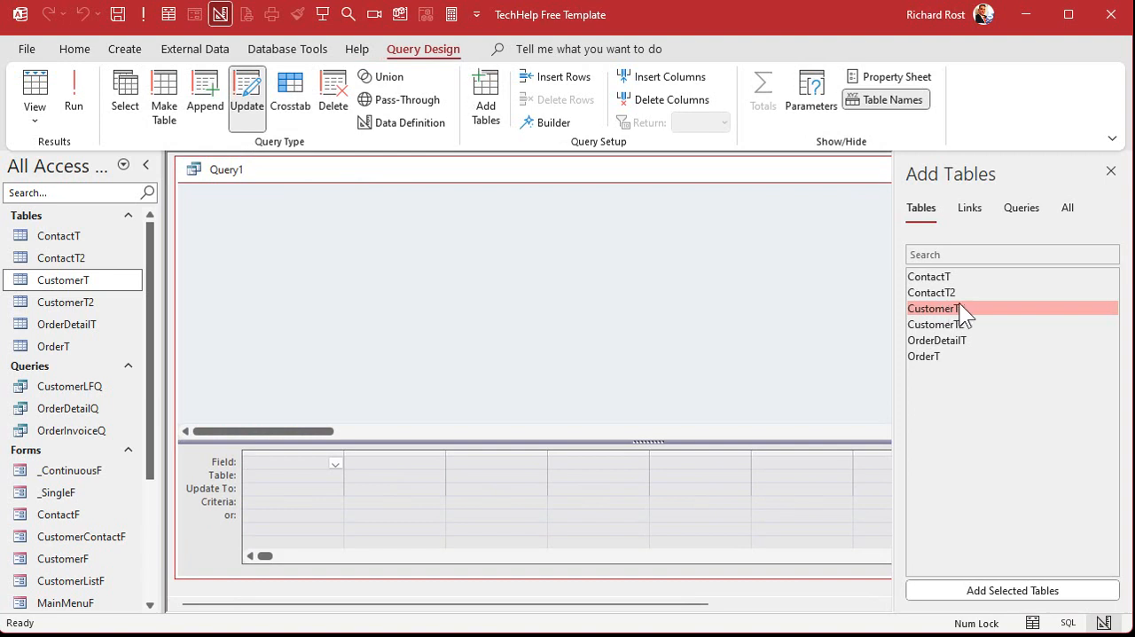
Add CustomerT2 to the update query, set TempID to update to [CustomerID]+1000, and run the query.
double_click(972, 326)
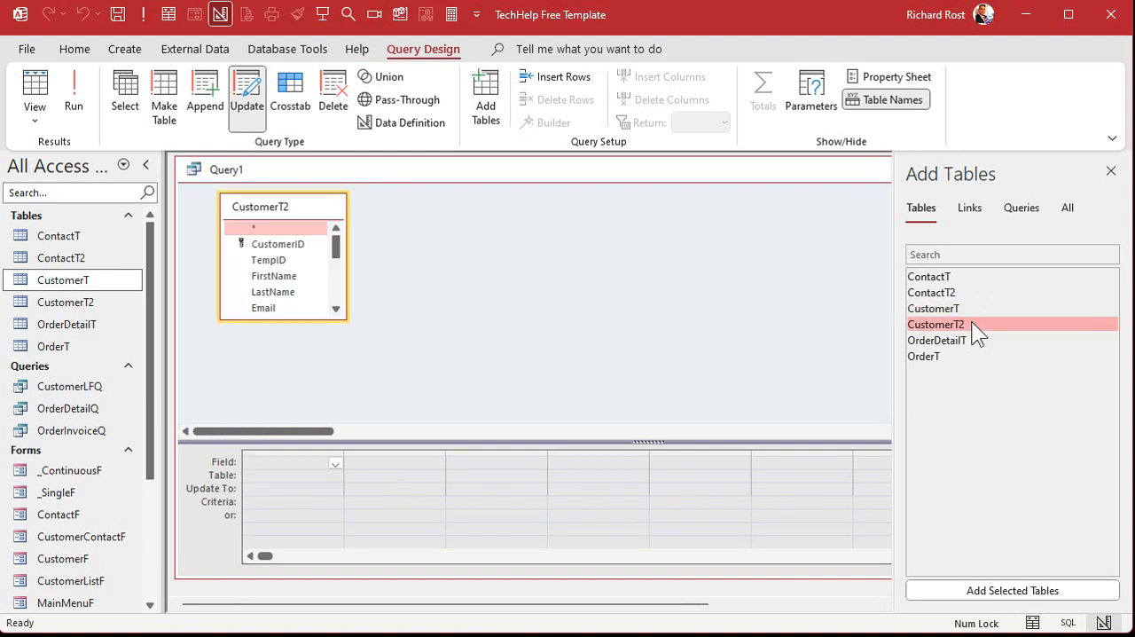
double_click(281, 261)
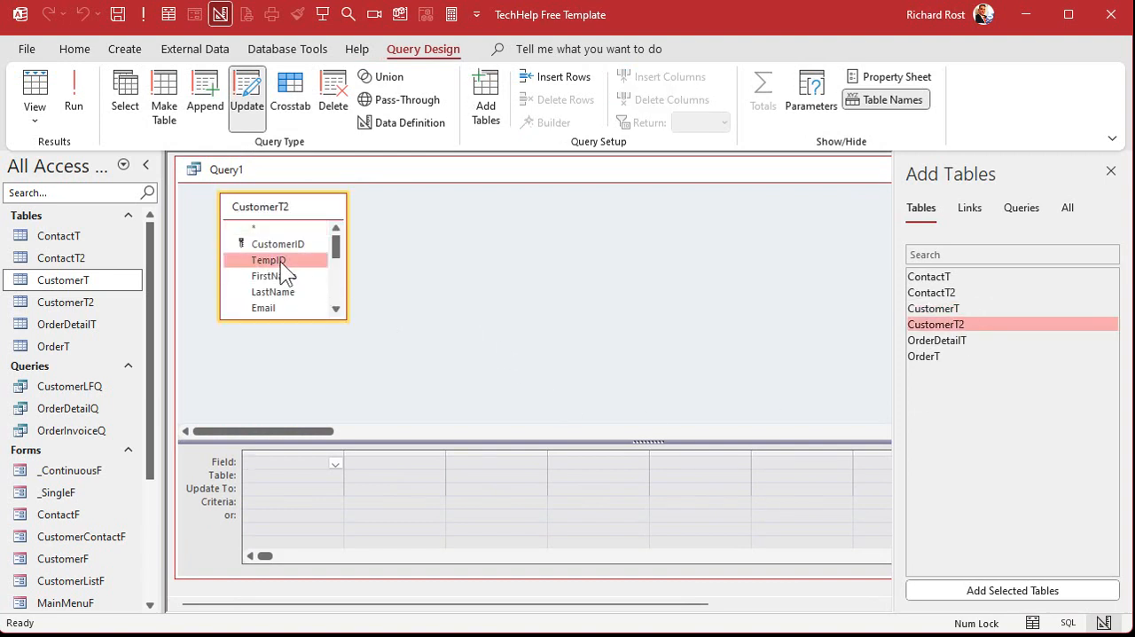
left_click(268, 486)
type("[CustomerID")
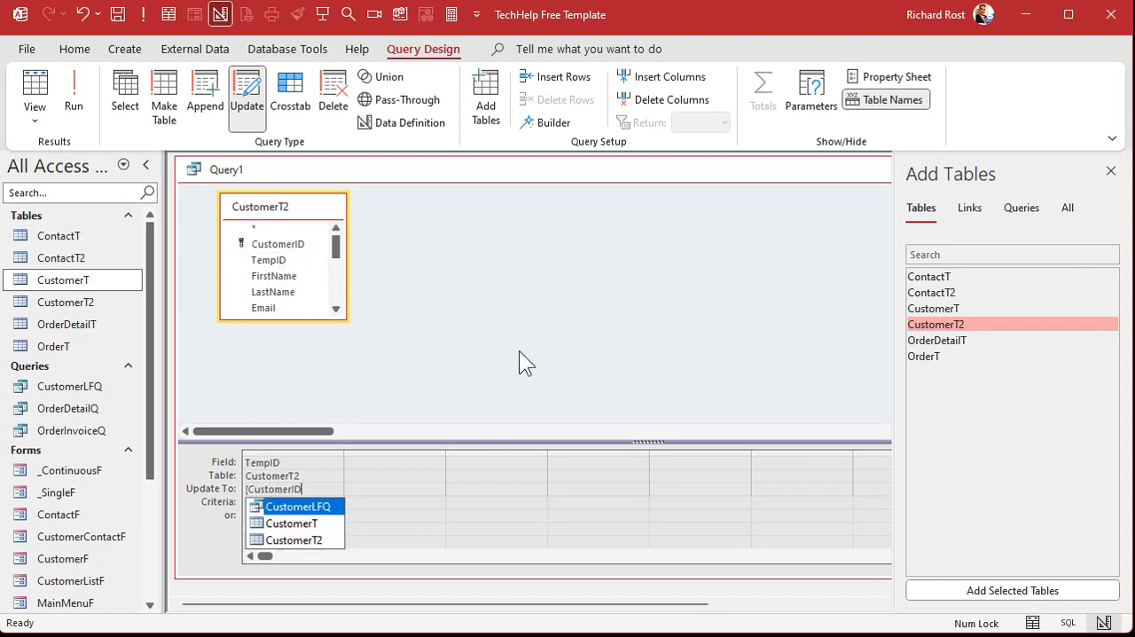
type("]+1000")
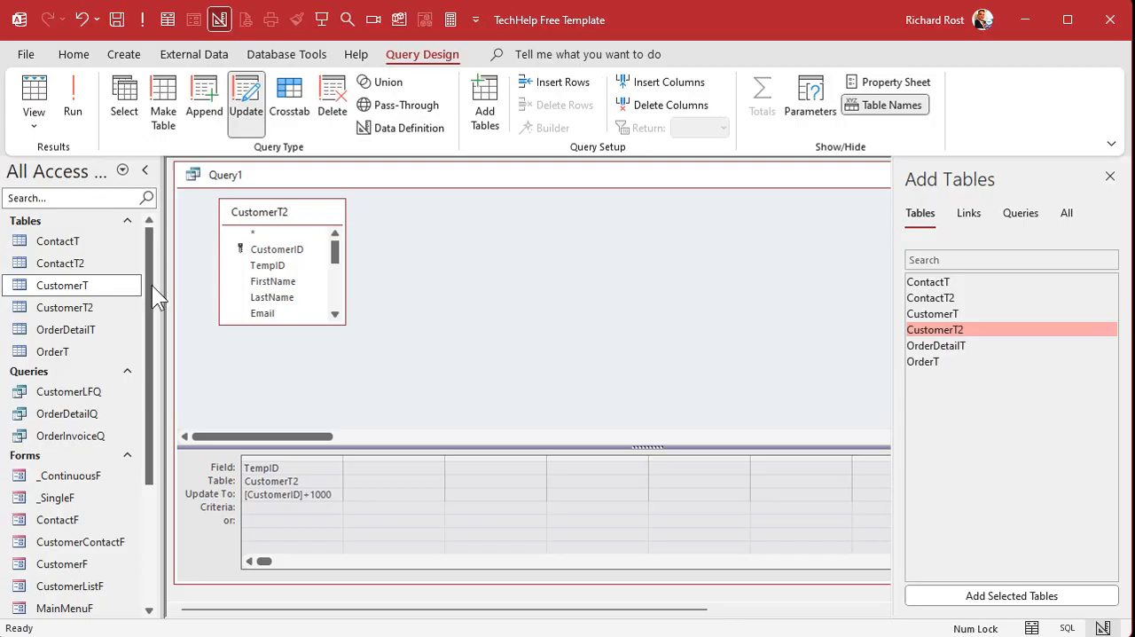
left_click(73, 88)
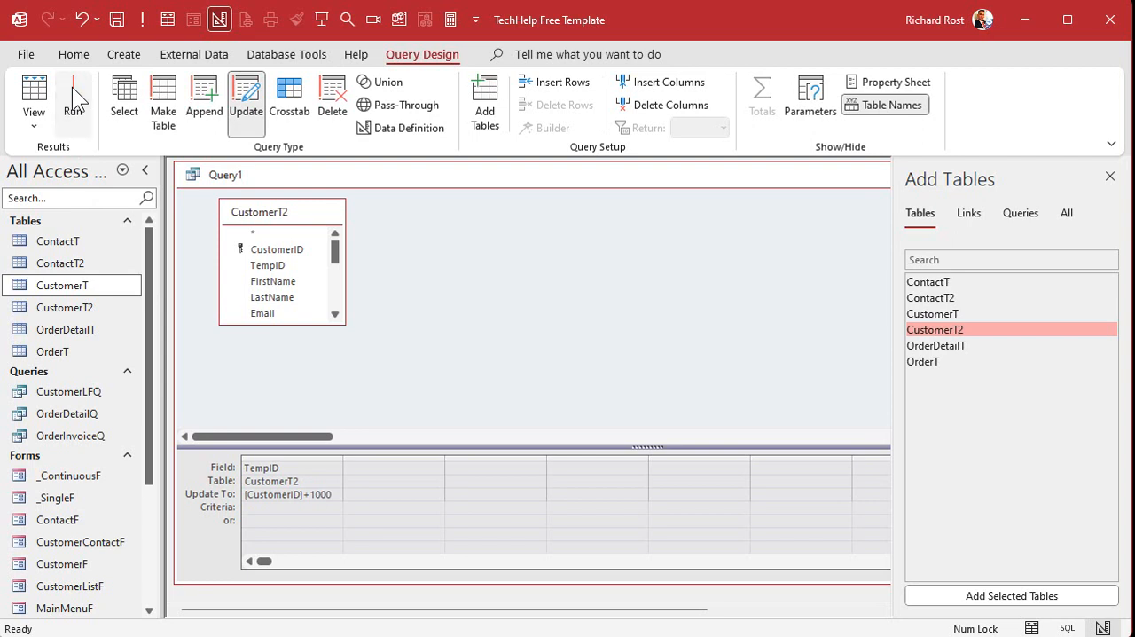
Check the TempID column in CustomerT2, and close the table and the update query without saving.
double_click(87, 307)
left_click(353, 278)
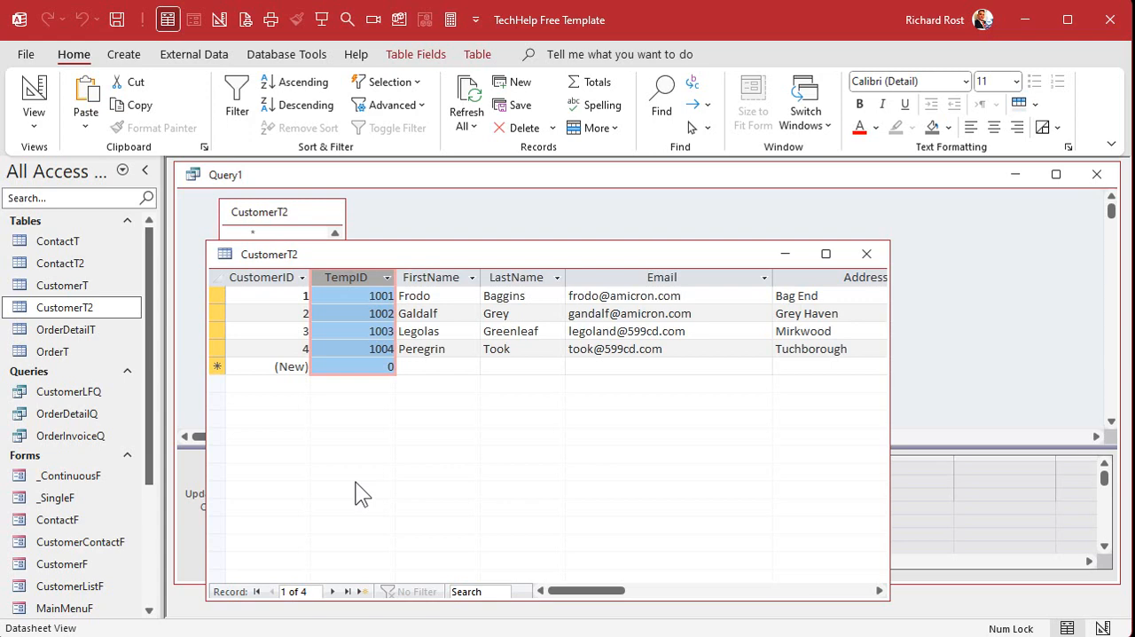
left_click(866, 254)
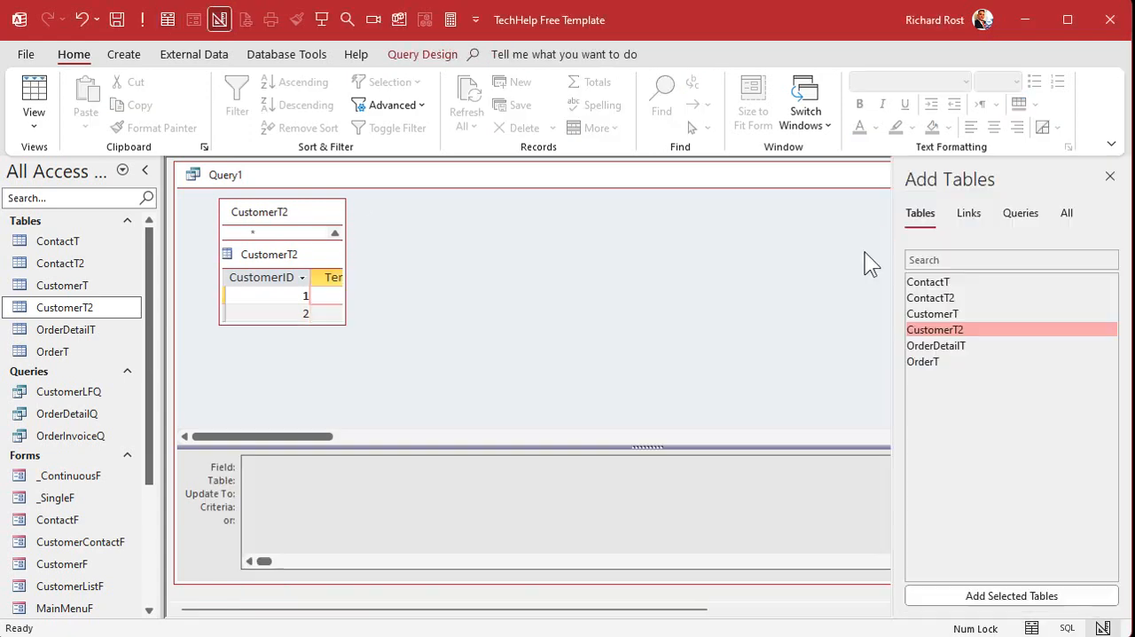
left_click(1109, 176)
left_click(1097, 174)
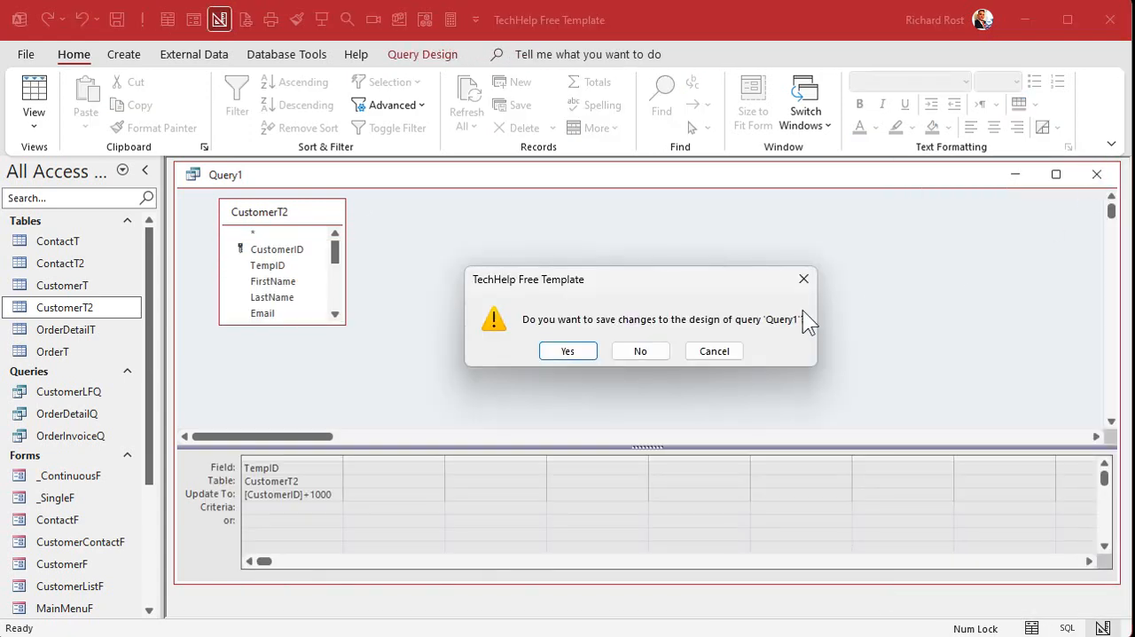
left_click(638, 350)
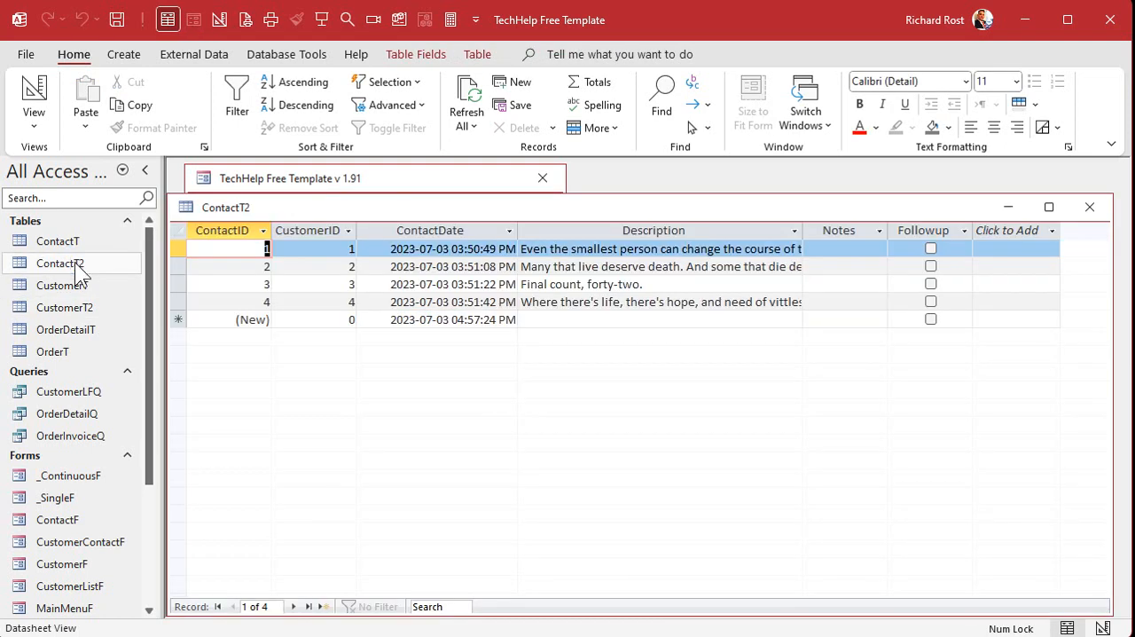
Examine the CustomerID column in ContactT2 and close the table.
left_click(322, 233)
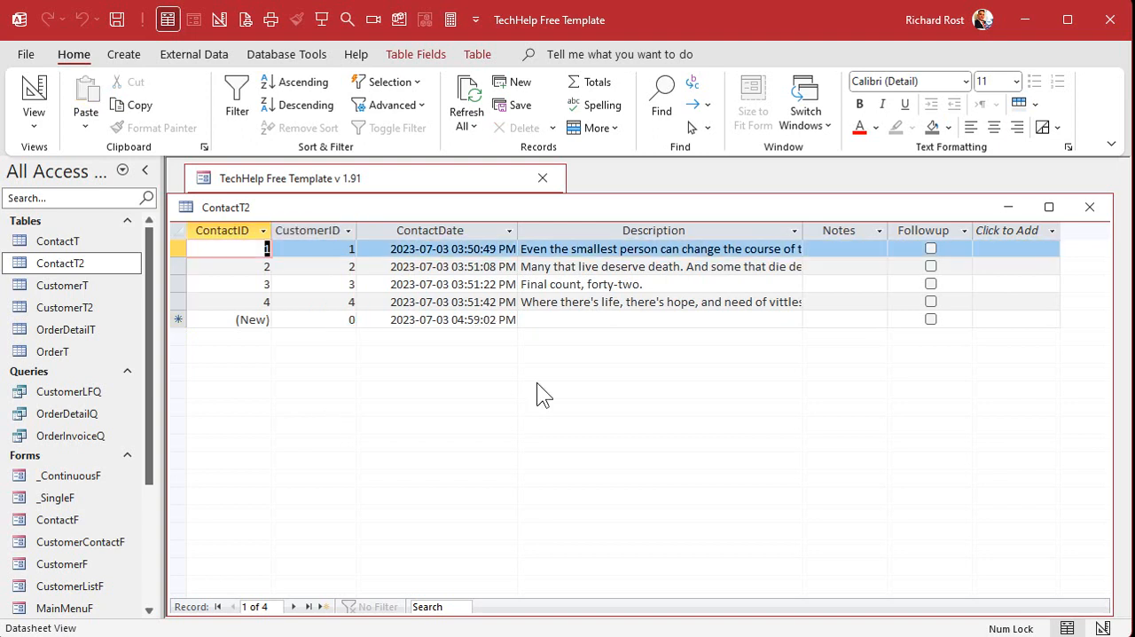
left_click(302, 231)
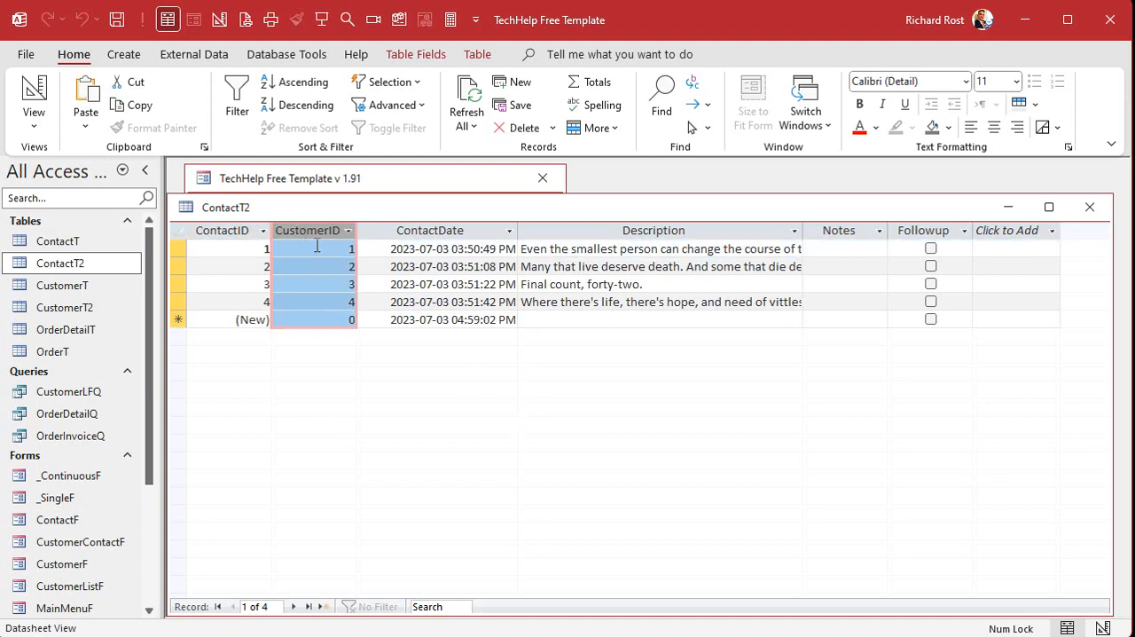
left_click(1090, 207)
Create a new Update query in Design view containing ContactT2, with its field list enlarged, and CustomerT2.
left_click(133, 54)
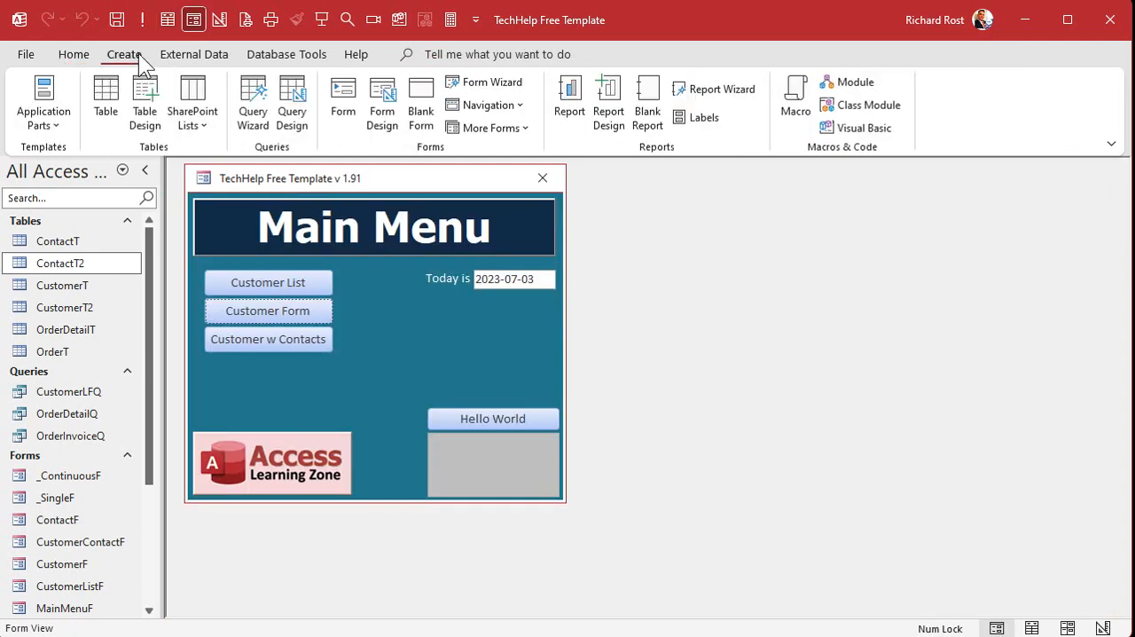
left_click(304, 122)
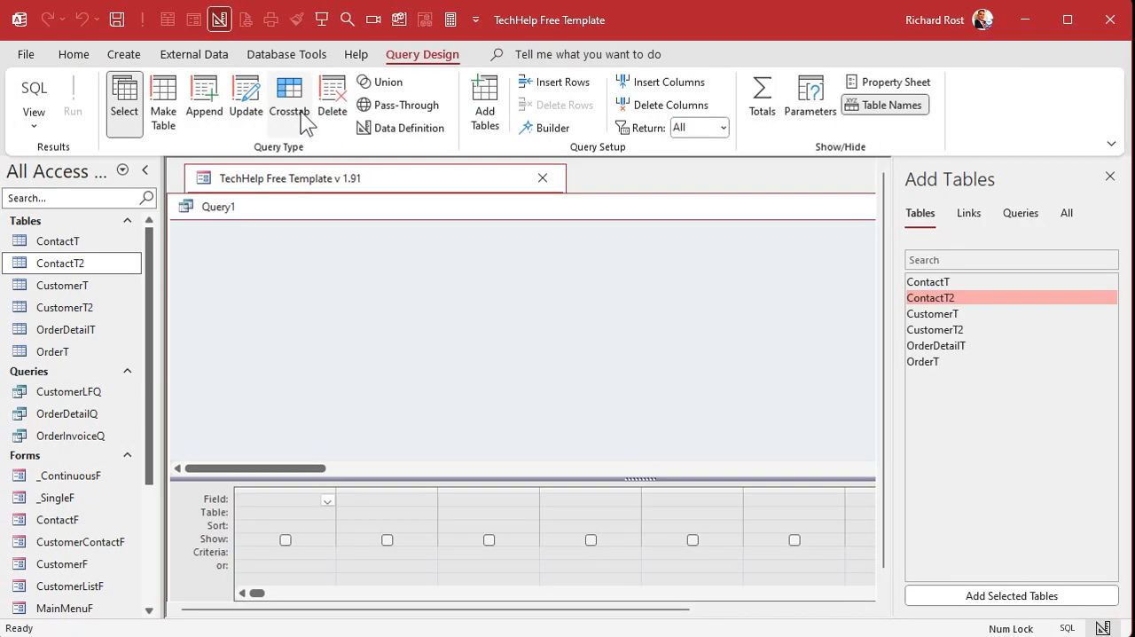
left_click(247, 106)
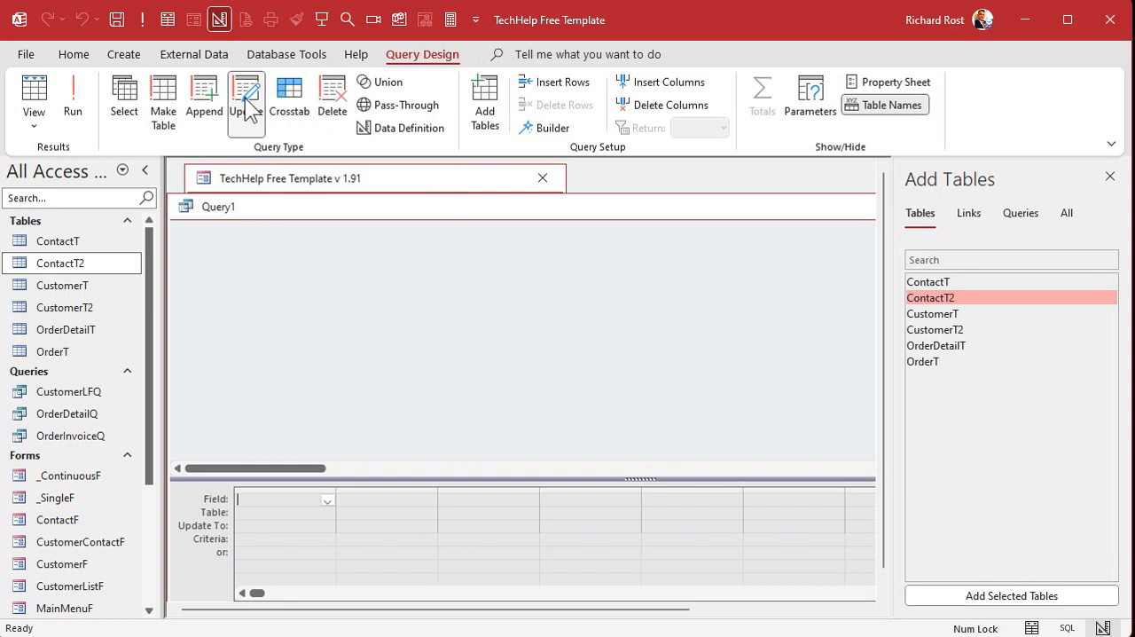
left_click(484, 326)
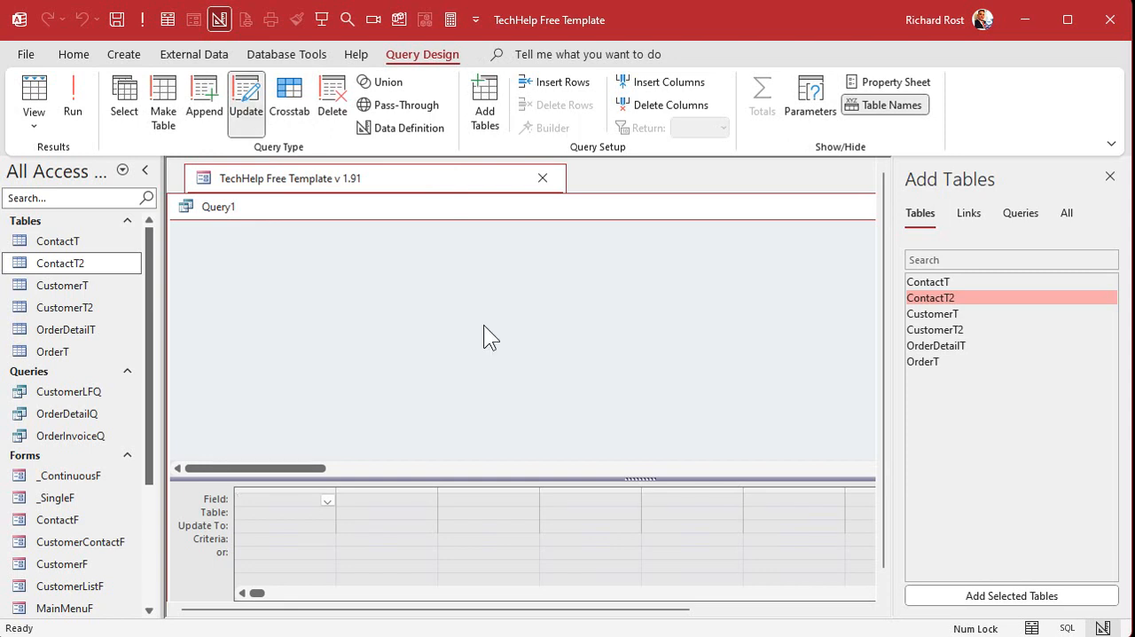
double_click(952, 297)
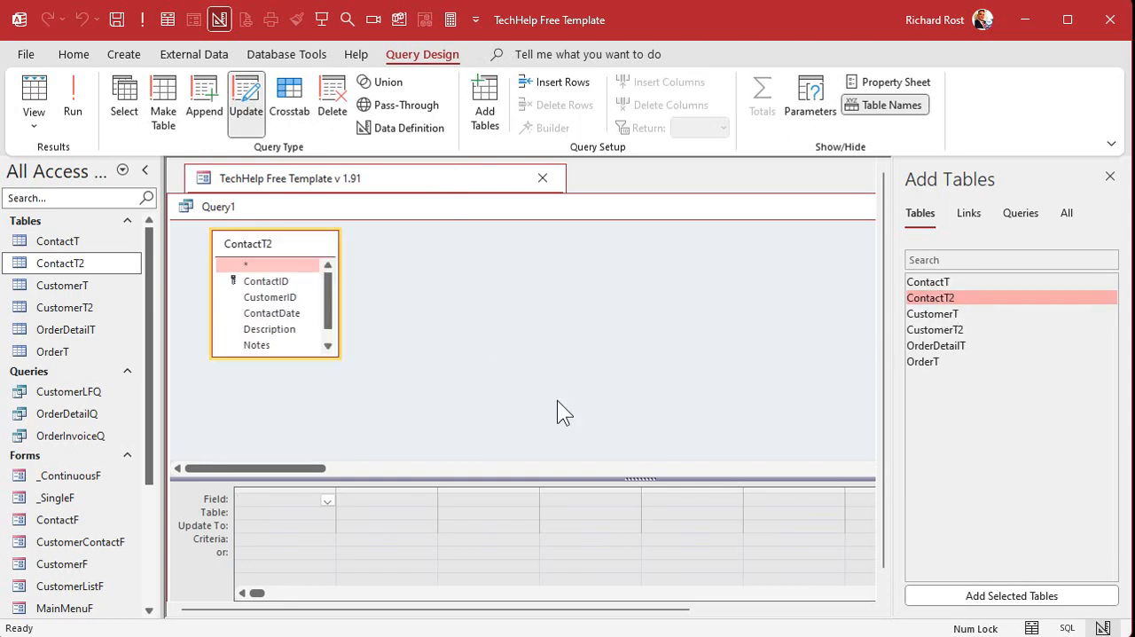
left_click_drag(336, 354, 409, 393)
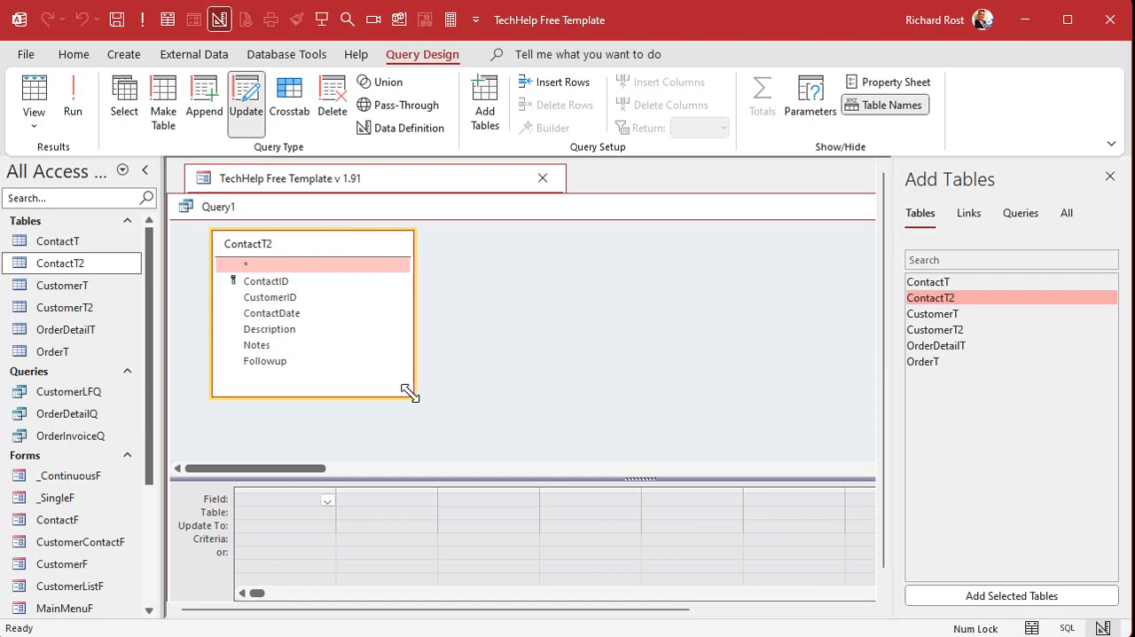
left_click(286, 299)
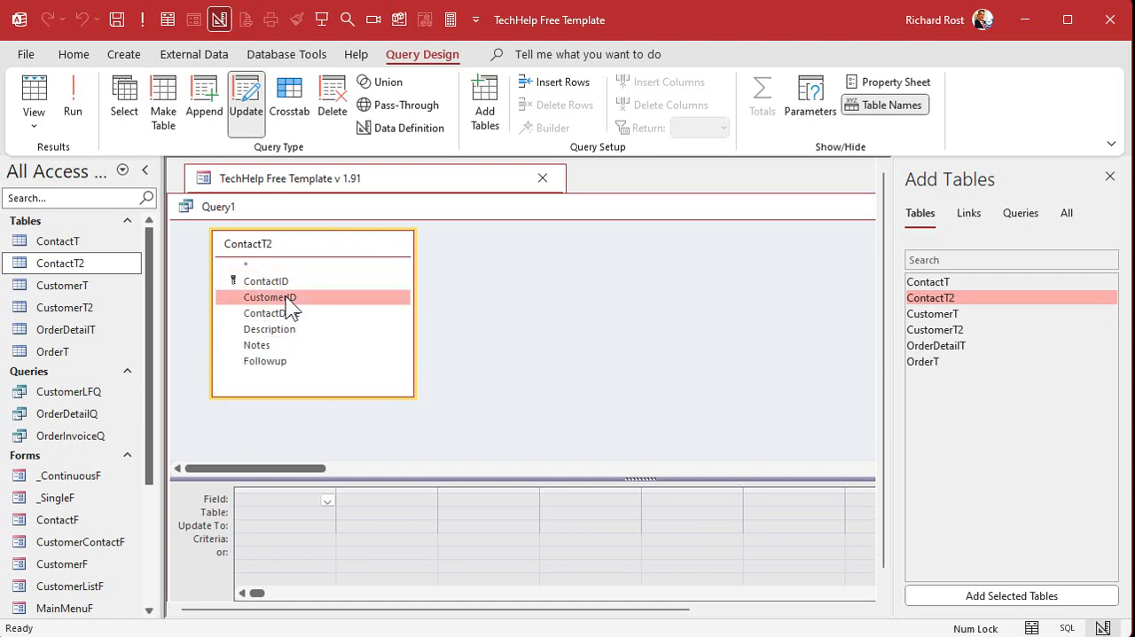
double_click(963, 329)
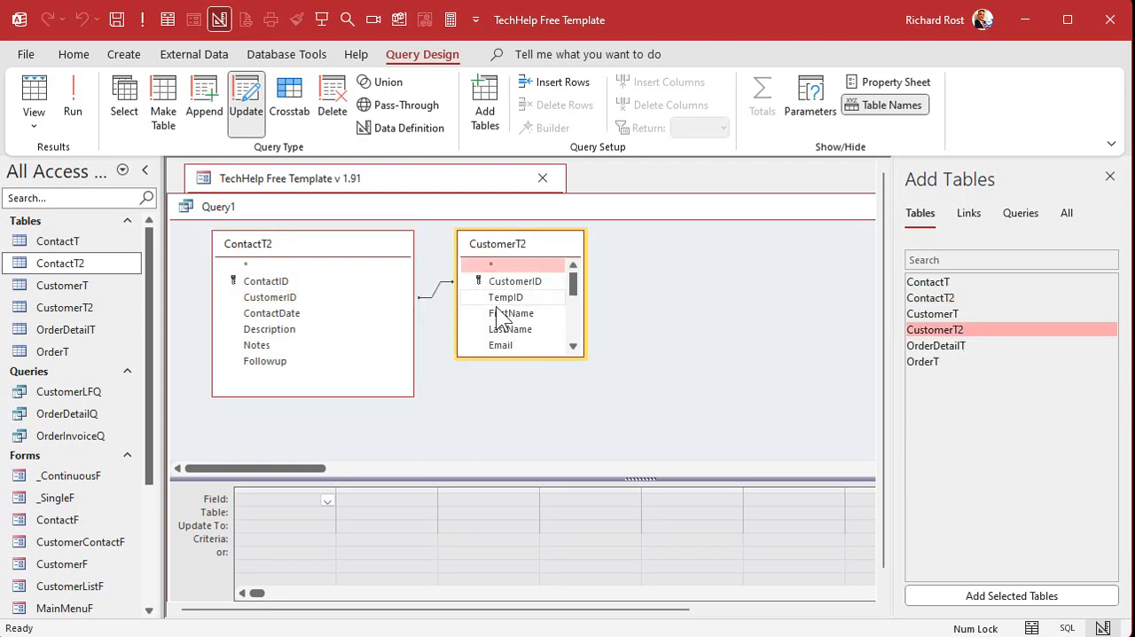
Add CustomerID from ContactT2 to the query grid and enter TempID as its Update To value.
double_click(285, 299)
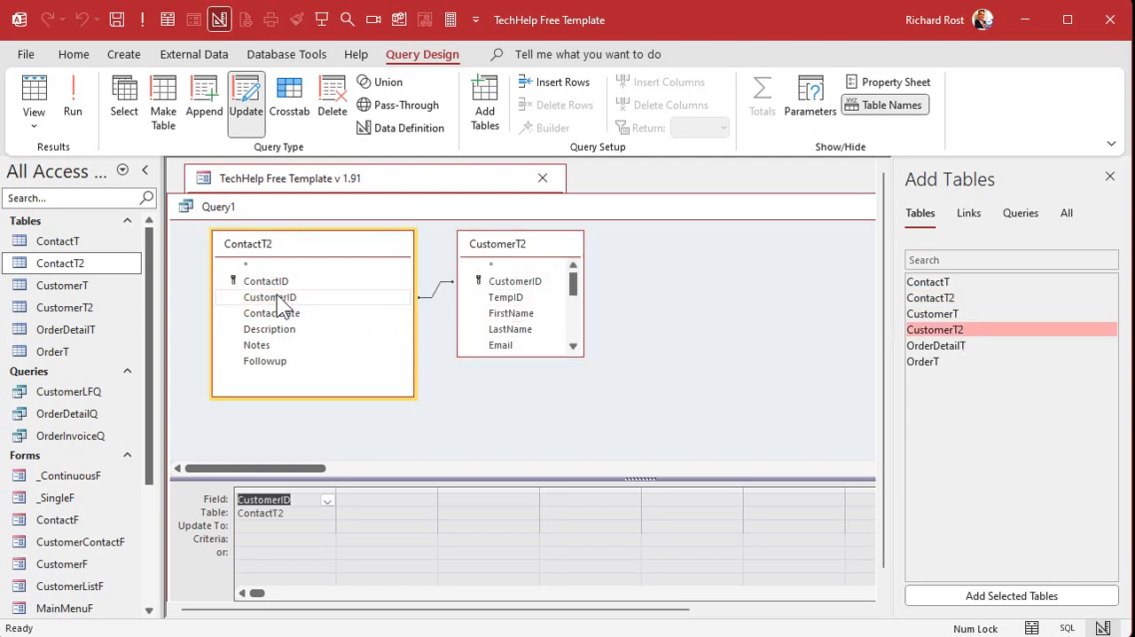
left_click_drag(511, 254, 600, 254)
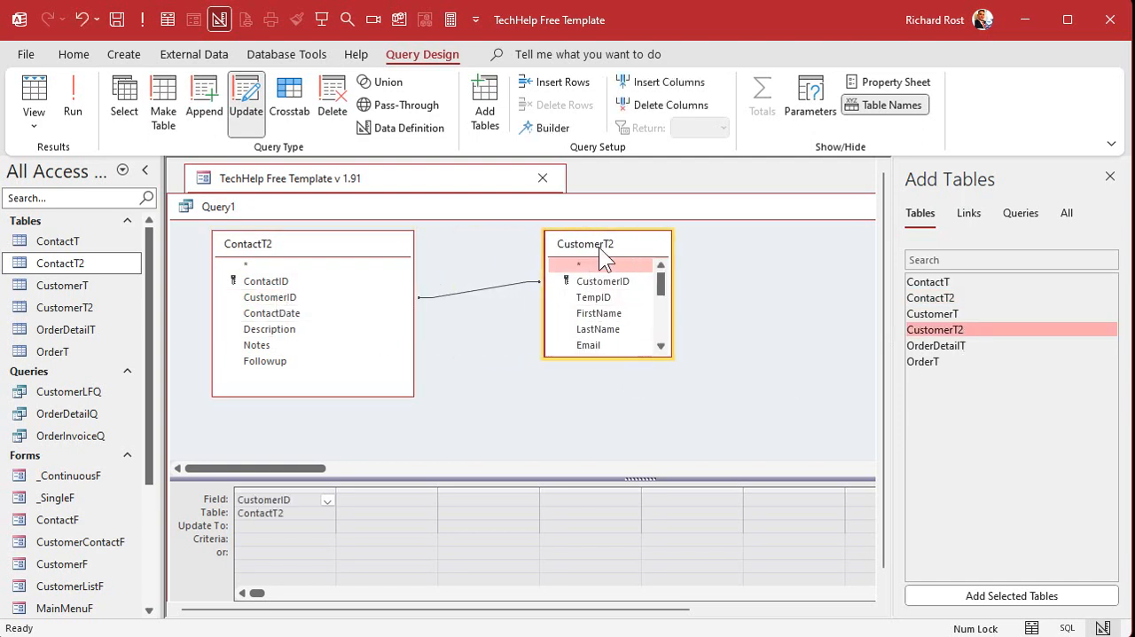
left_click(482, 288)
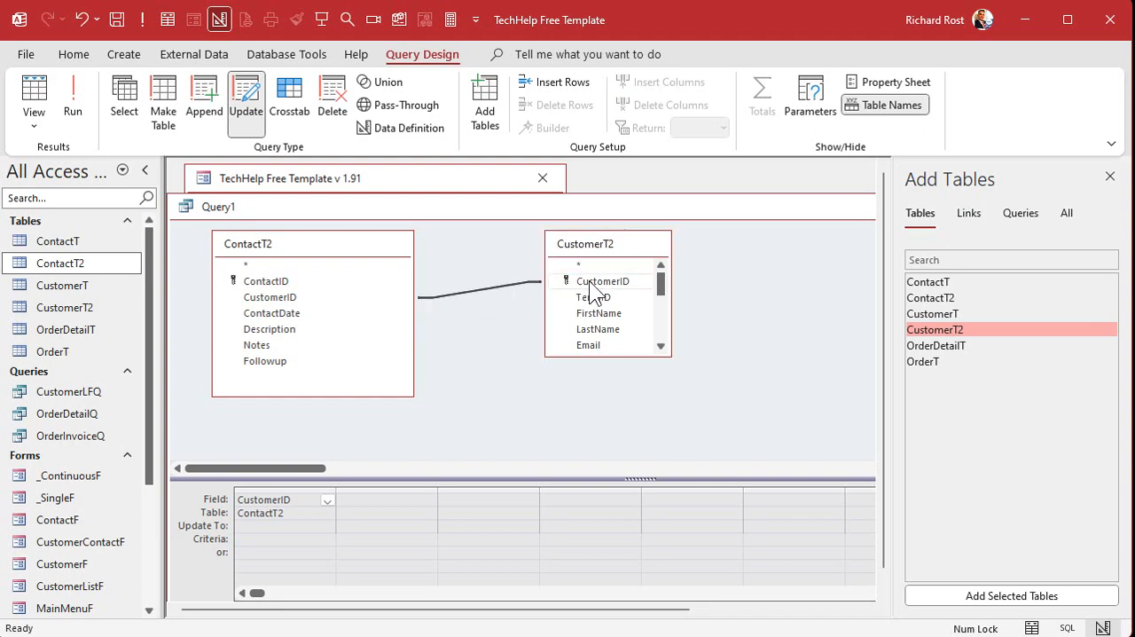
left_click(285, 525)
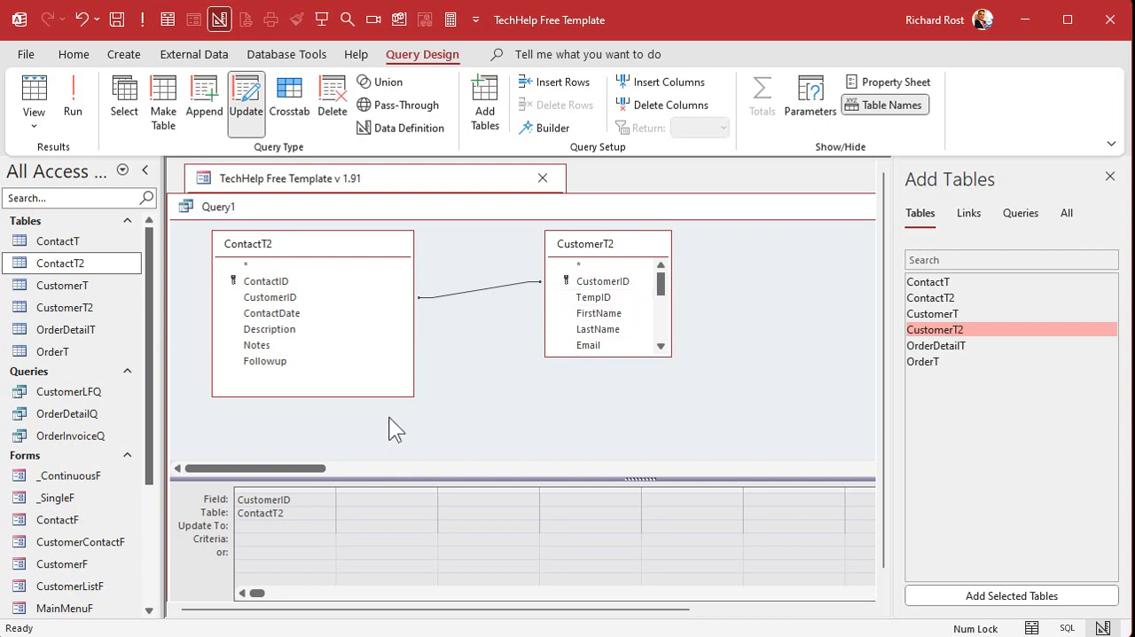
type("TempID")
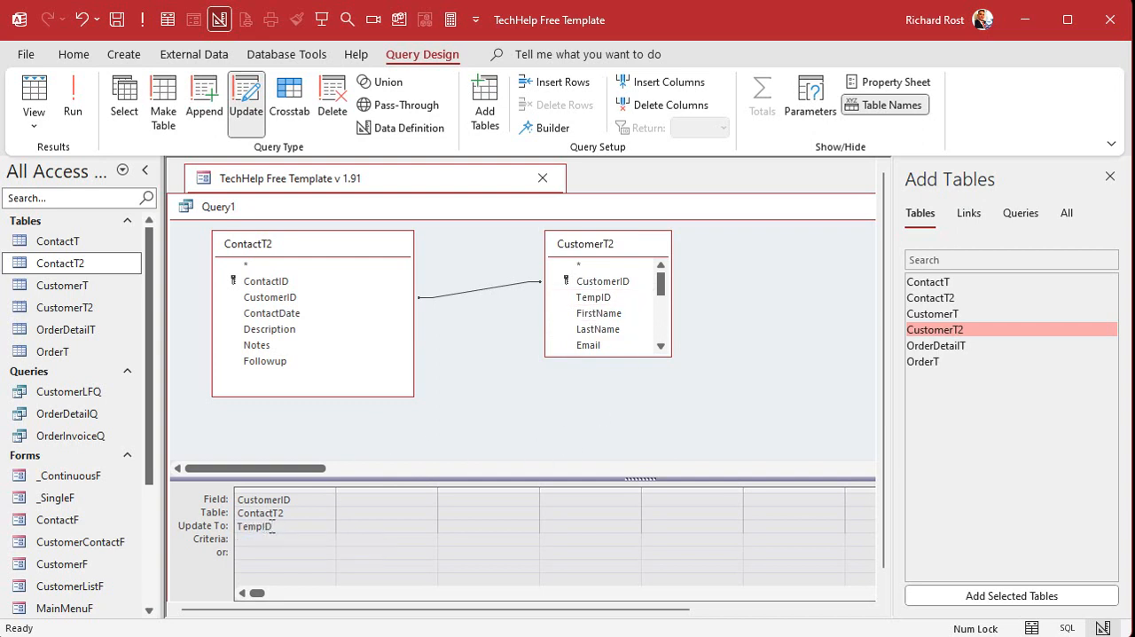
key("Tab")
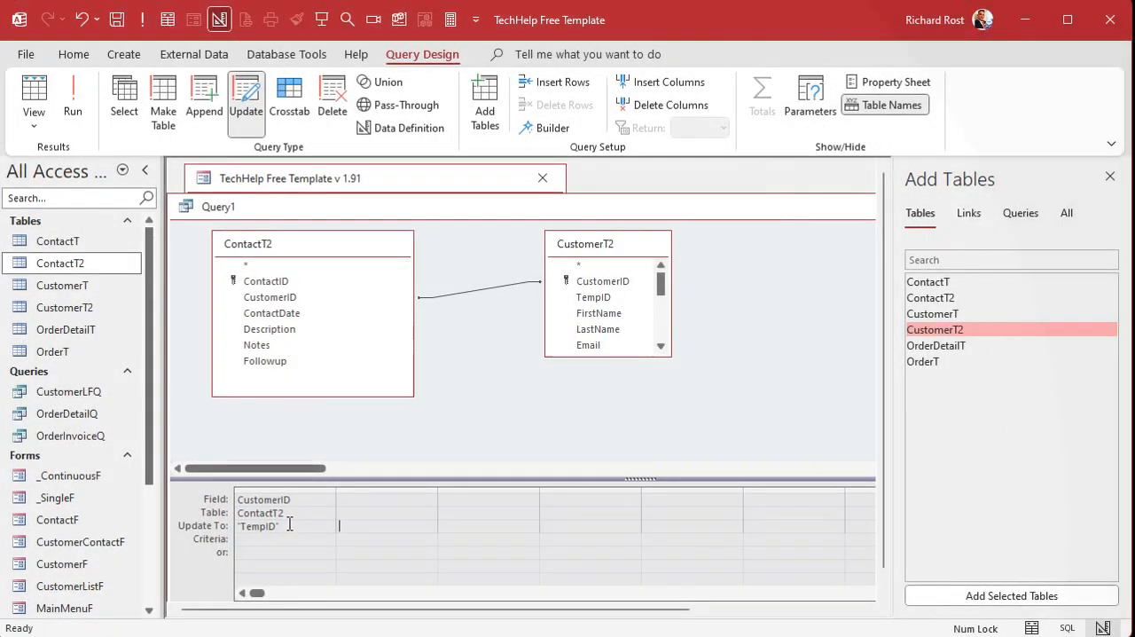
Replace the quotes around TempID in the Update To value with square brackets, making it [TempID].
left_click(289, 524)
key("BackSpace")
type("]")
key("Home")
key("Delete")
type("[")
key("Delete")
key("shift+F2")
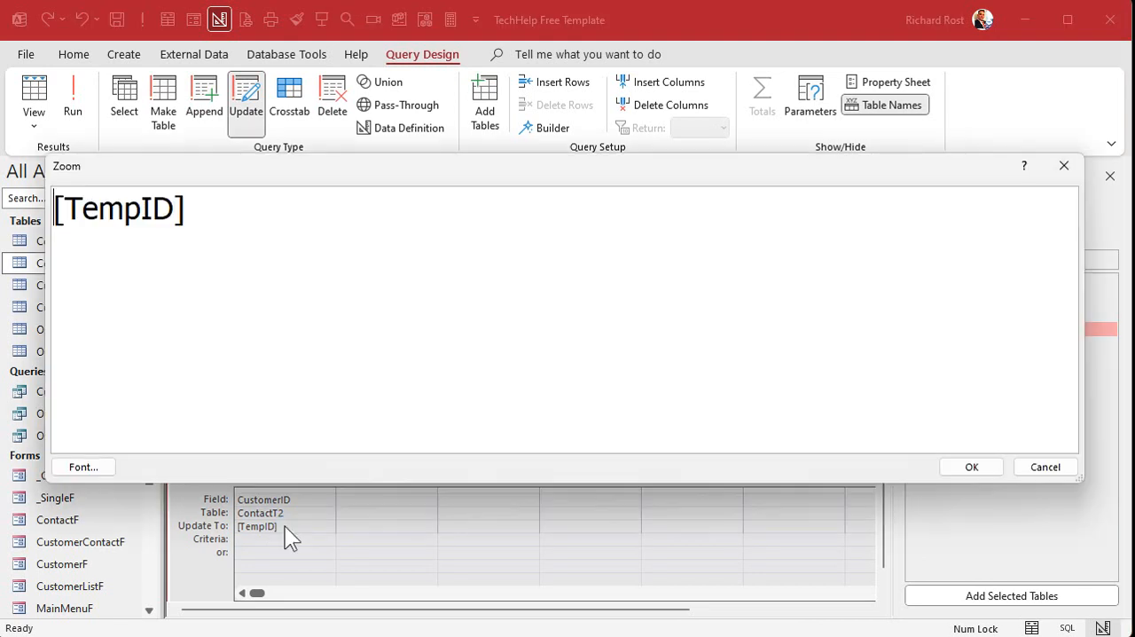
left_click(972, 466)
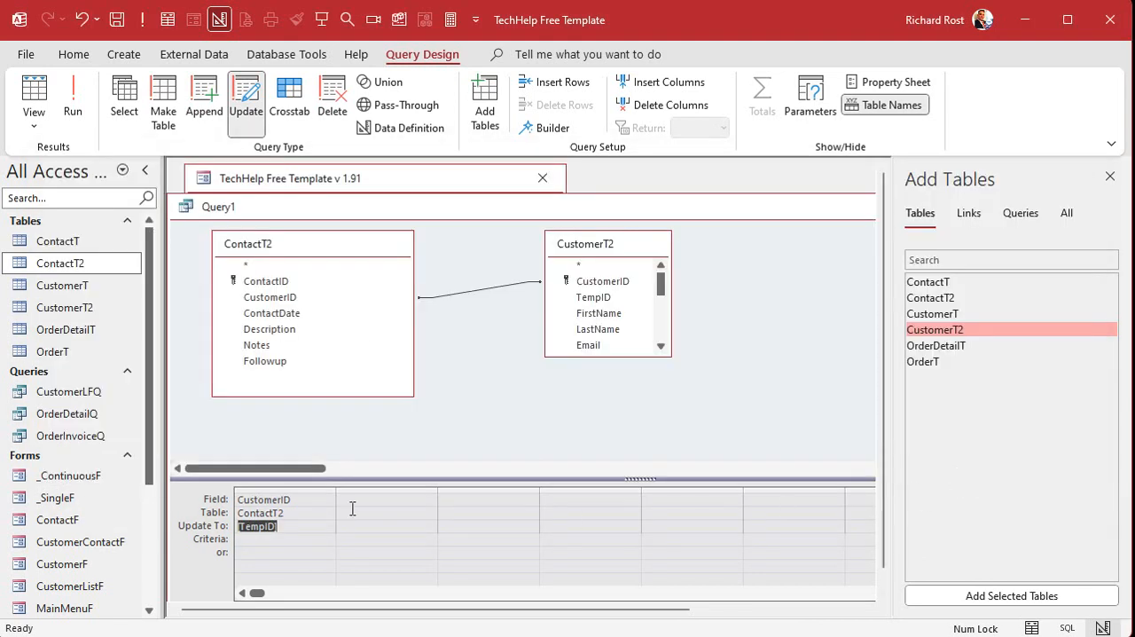
Run the update query on ContactT2 and check the table's CustomerID column in Datasheet view.
left_click(272, 298)
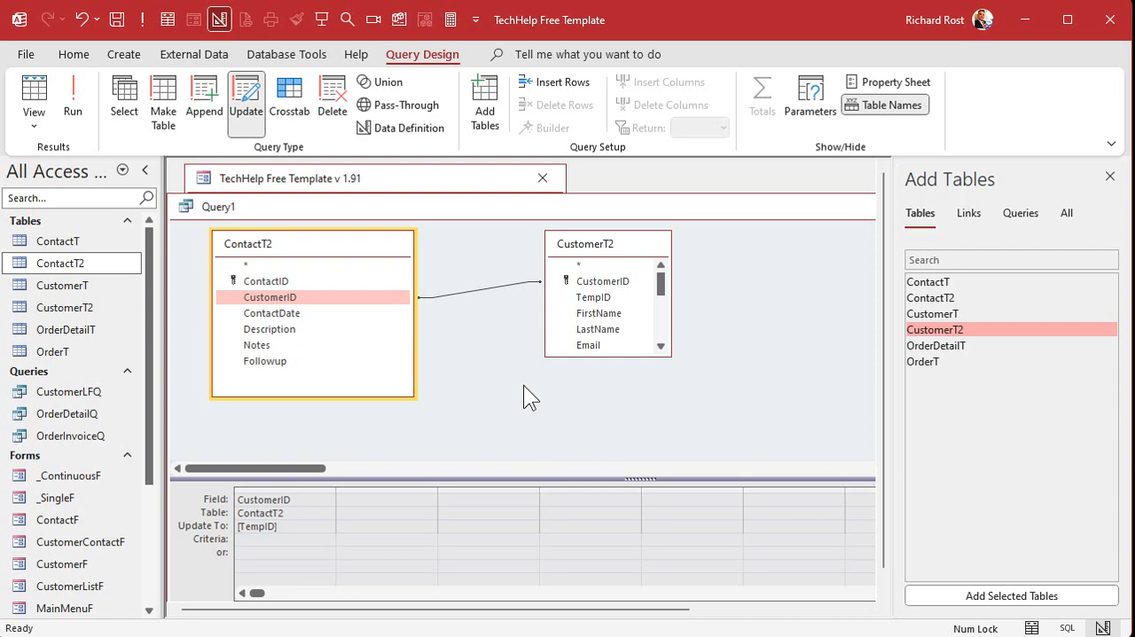
left_click(81, 91)
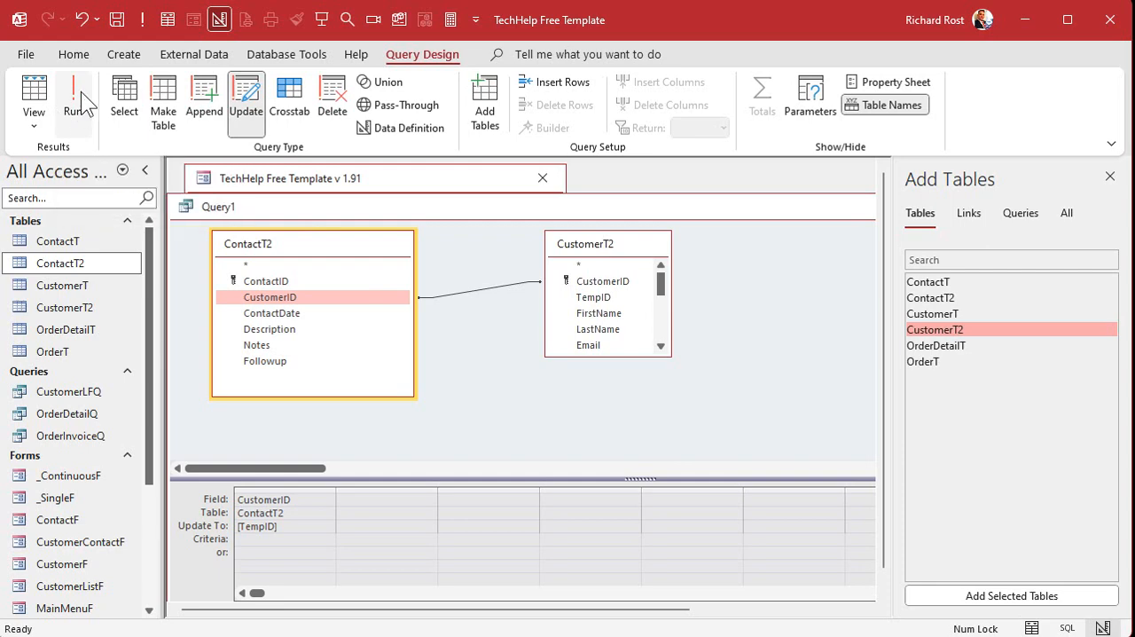
double_click(57, 262)
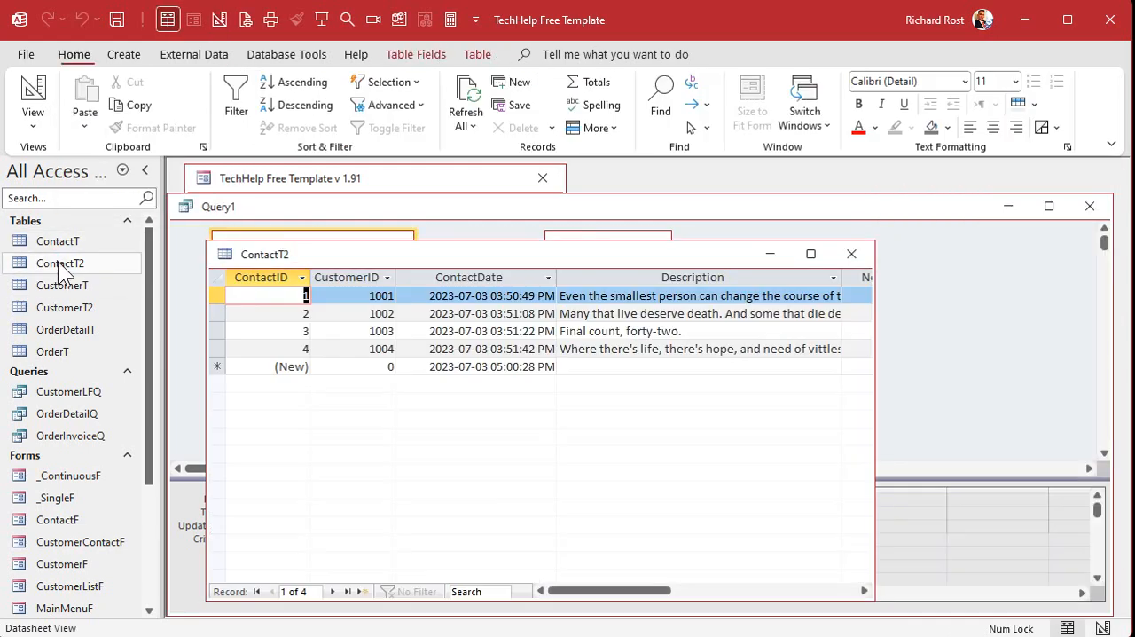
left_click(368, 277)
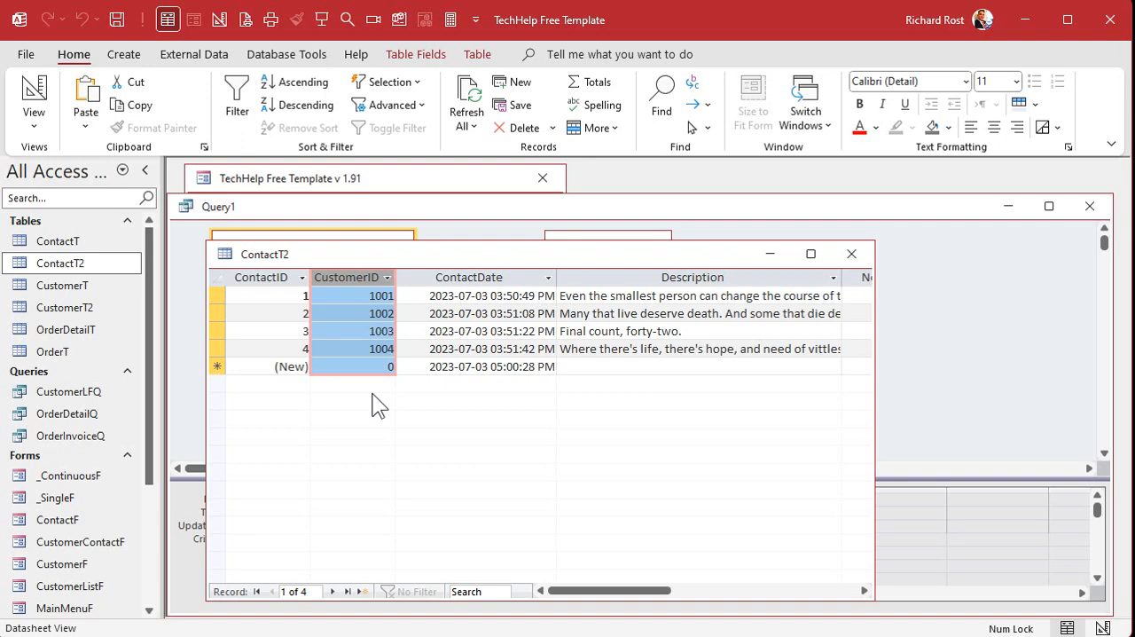
Close ContactT2 and close the update query without saving it.
left_click(851, 253)
left_click(1109, 176)
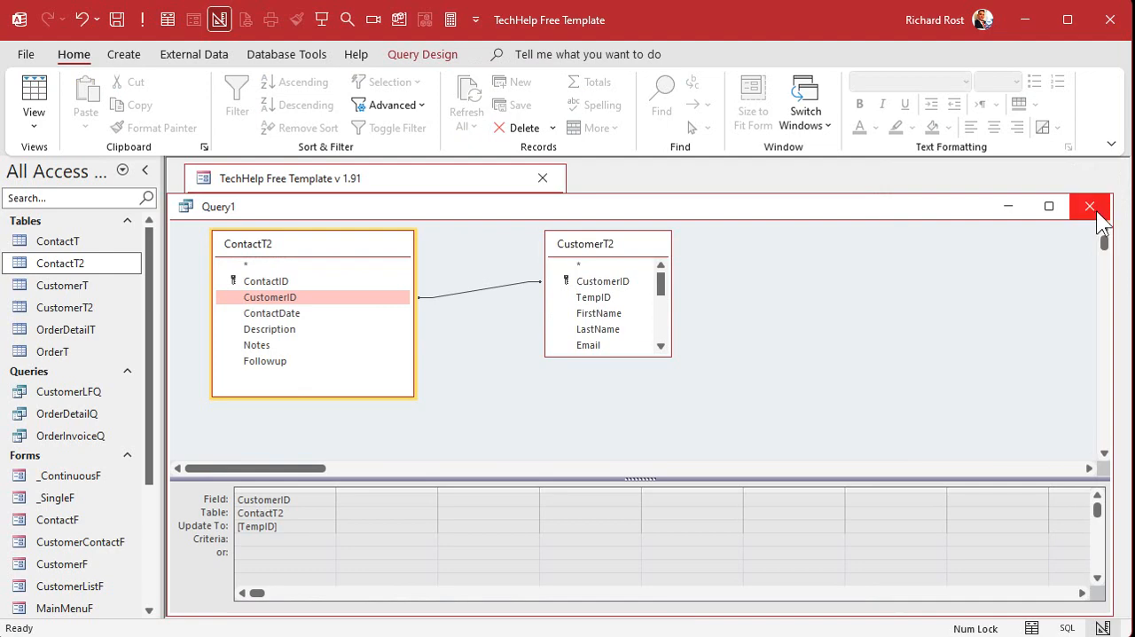
left_click(1089, 206)
left_click(640, 352)
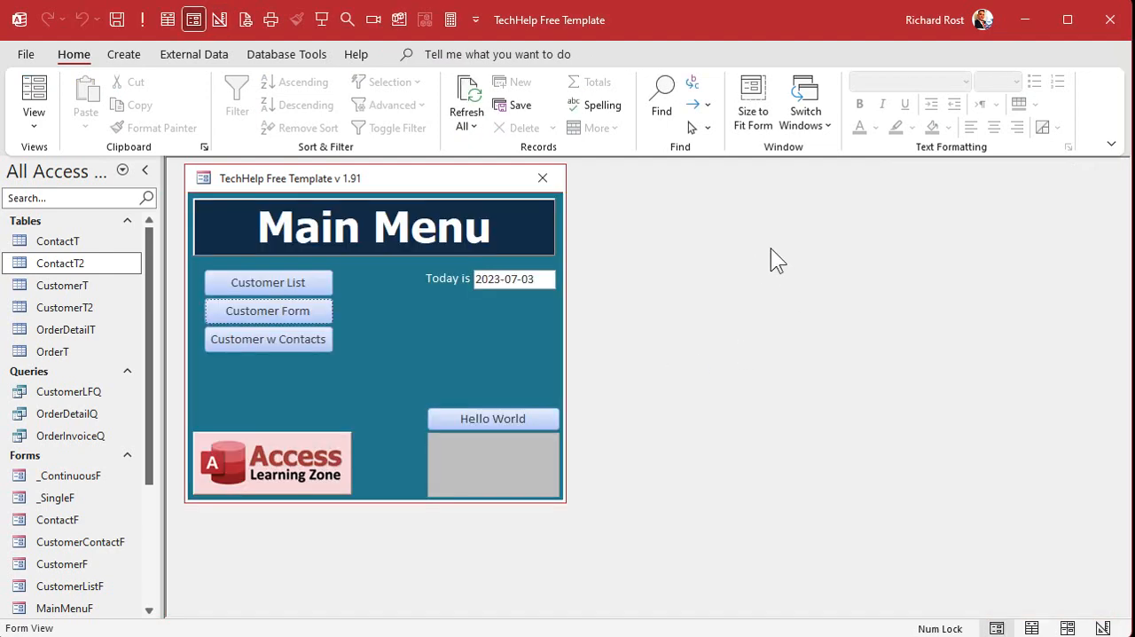
Compare the TempID column in CustomerT2 with the fields of CustomerT, closing CustomerT2 when done.
double_click(74, 306)
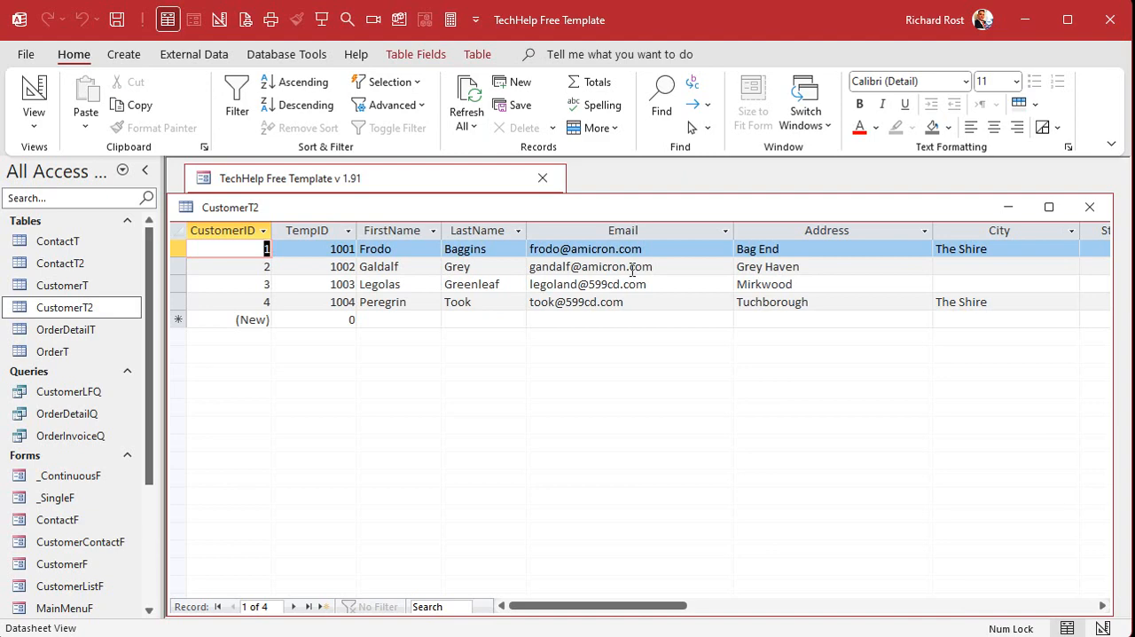
double_click(71, 287)
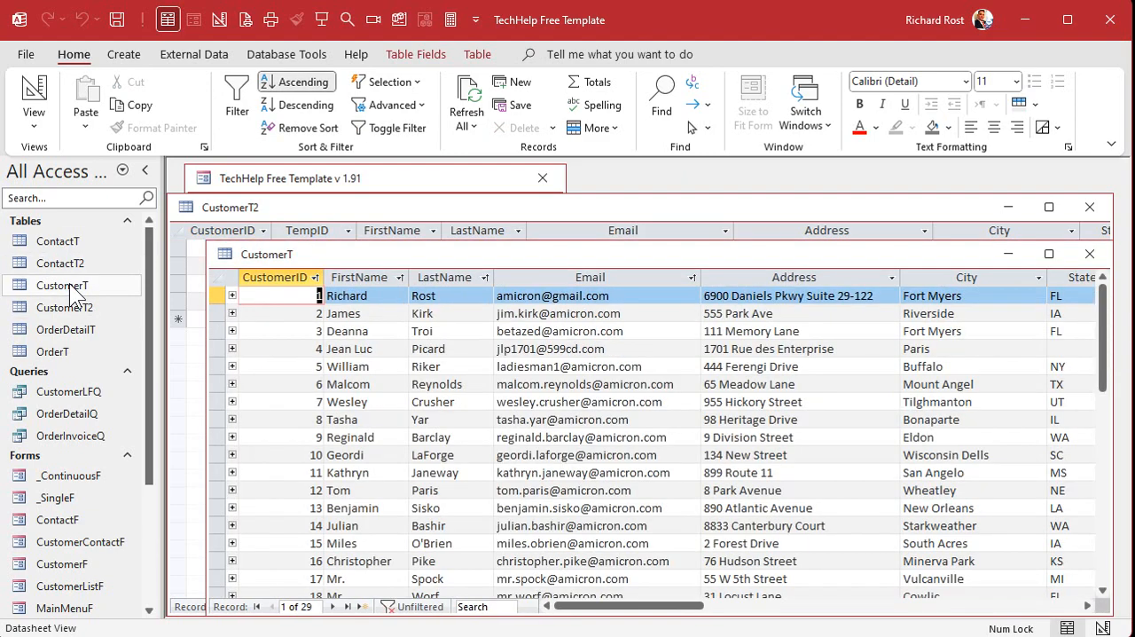
left_click(317, 230)
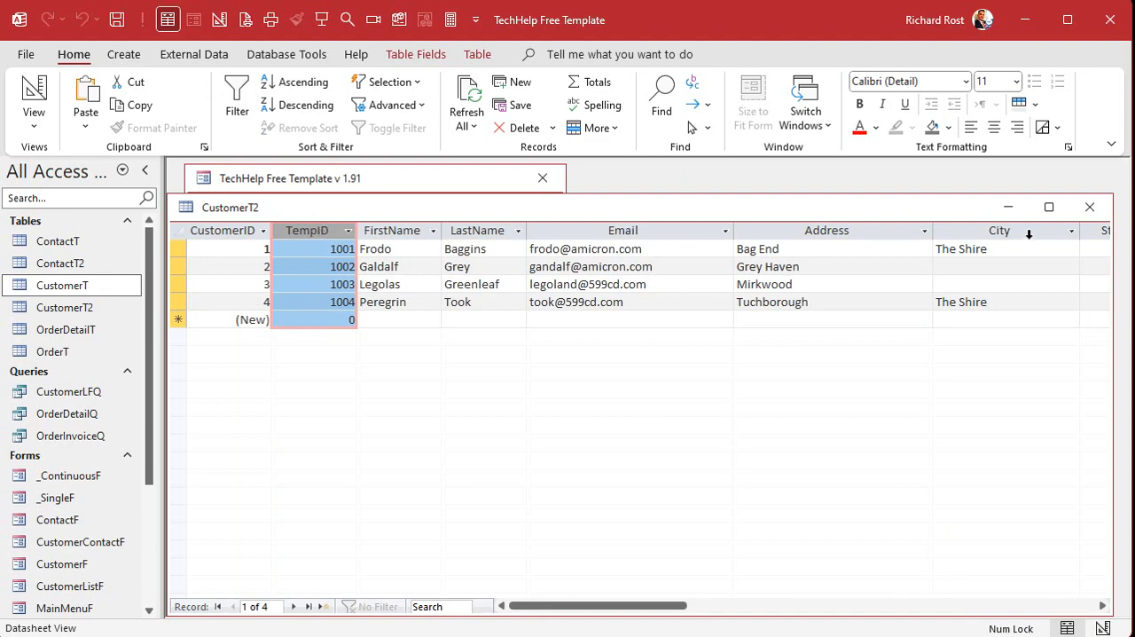
left_click(1090, 207)
Add a TempID field with the Number data type to CustomerT in Design view.
left_click_drag(514, 255, 498, 217)
right_click(498, 217)
left_click(567, 311)
scroll(439, 301, "down", 5)
left_click(291, 323)
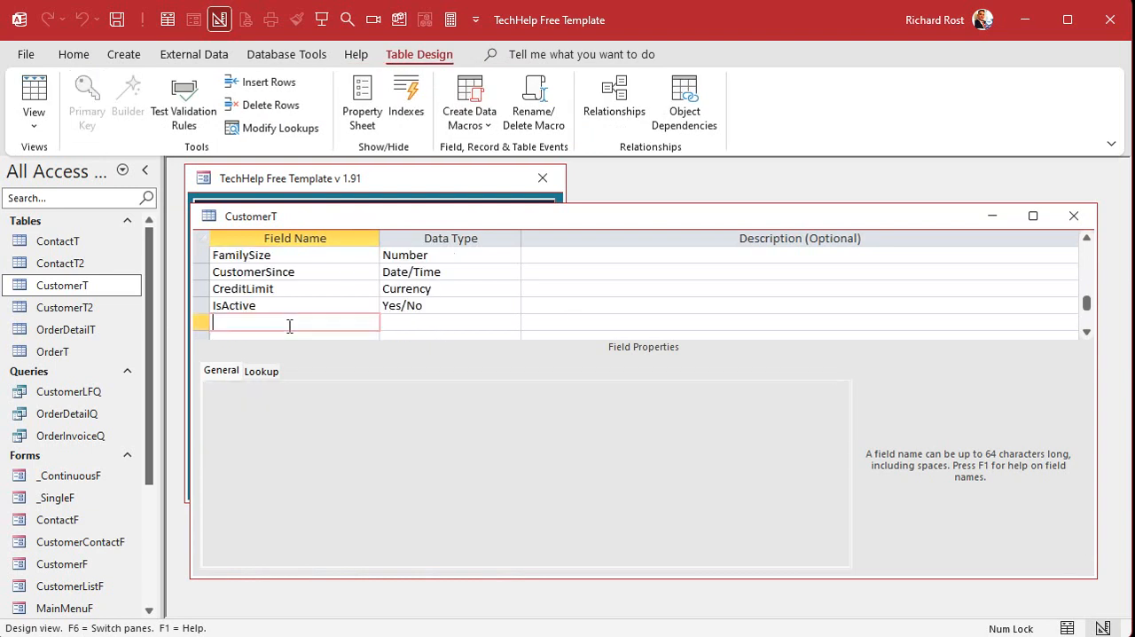
type("TempID")
key("Tab")
type("a")
key("BackSpace")
key("BackSpace")
type("number")
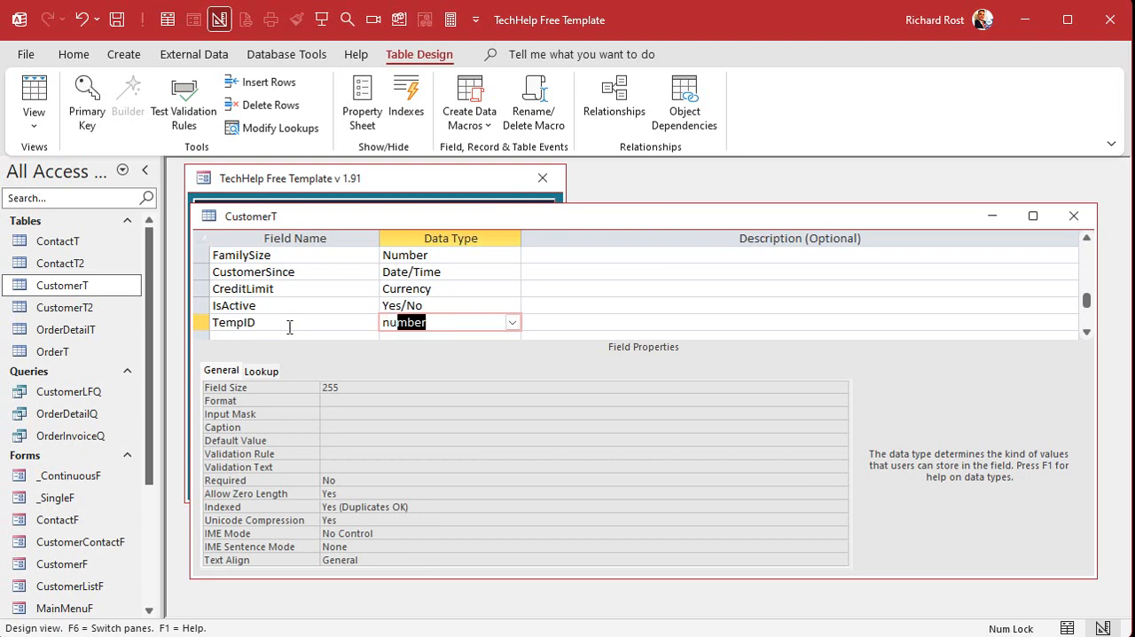
key("Tab")
key("Tab")
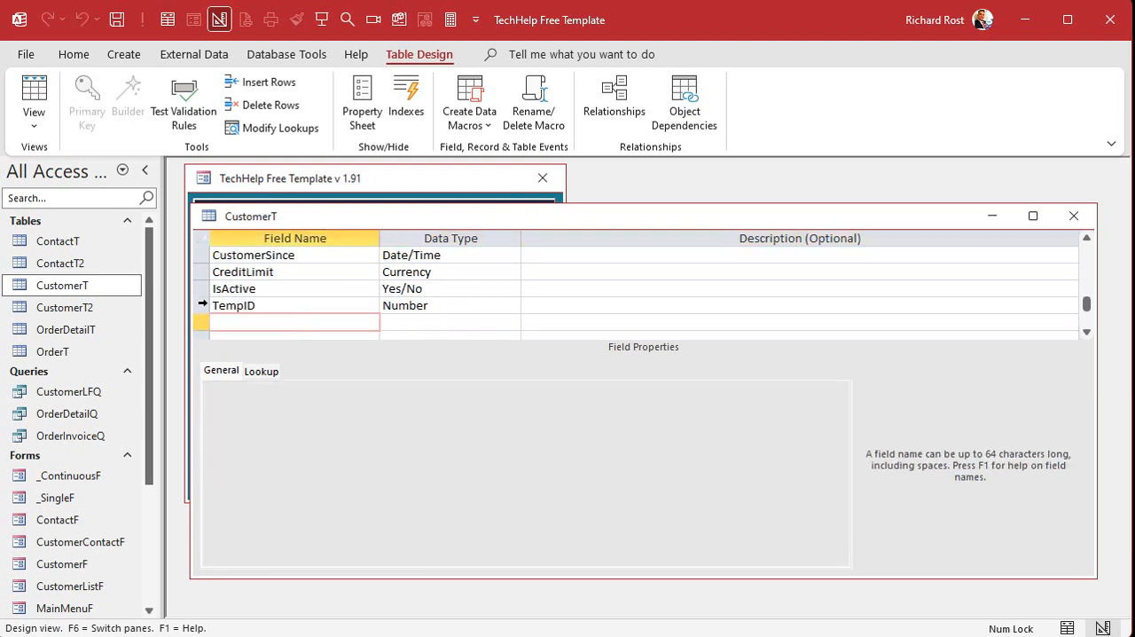
Move TempID directly below CustomerID, save the CustomerT design, and check the column's position in Datasheet view.
left_click(202, 305)
left_click_drag(202, 305, 202, 275)
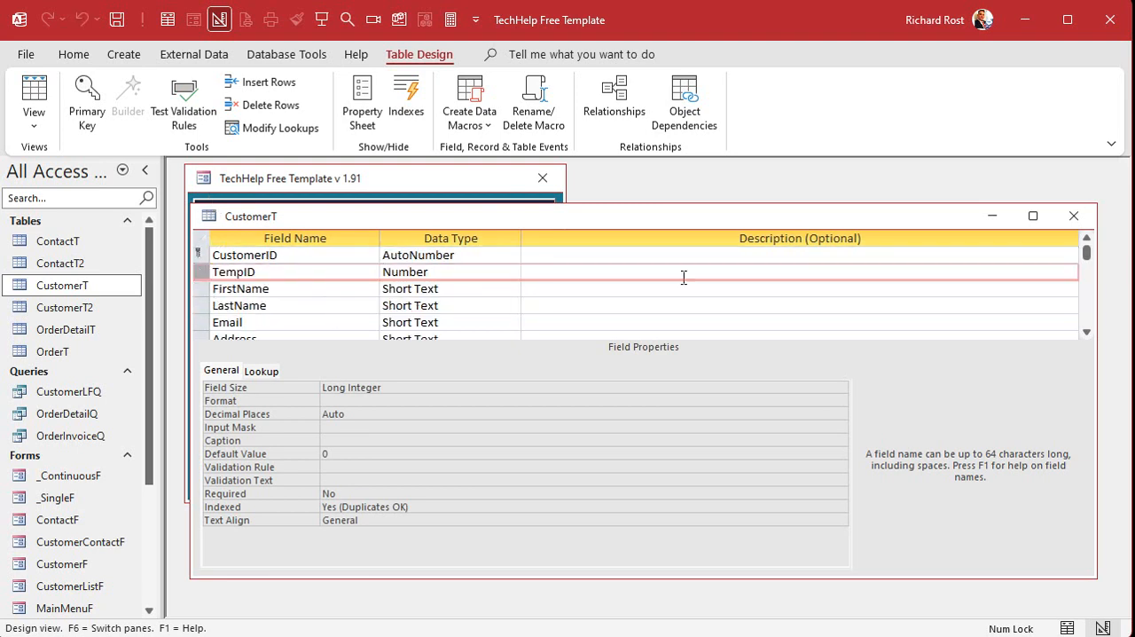
left_click(1072, 215)
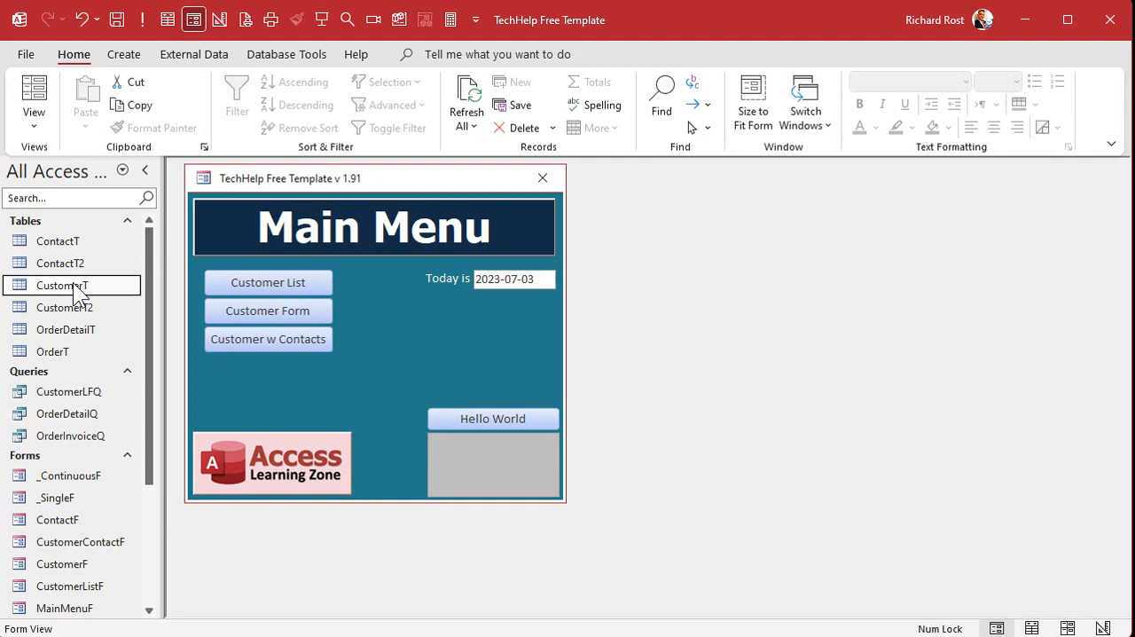
double_click(76, 285)
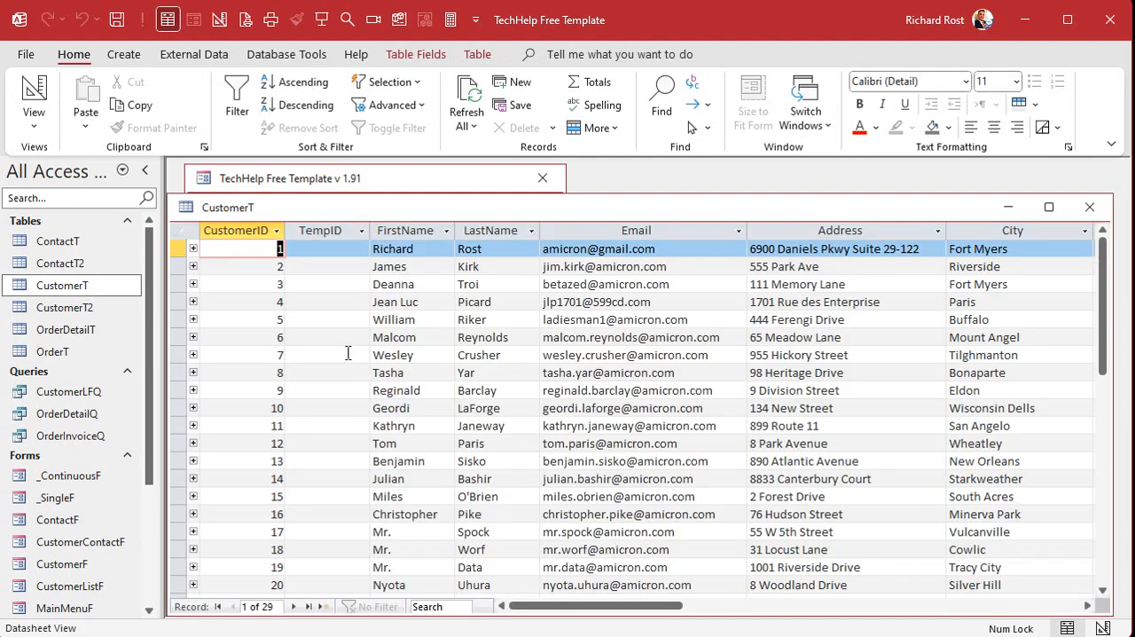
left_click(1090, 206)
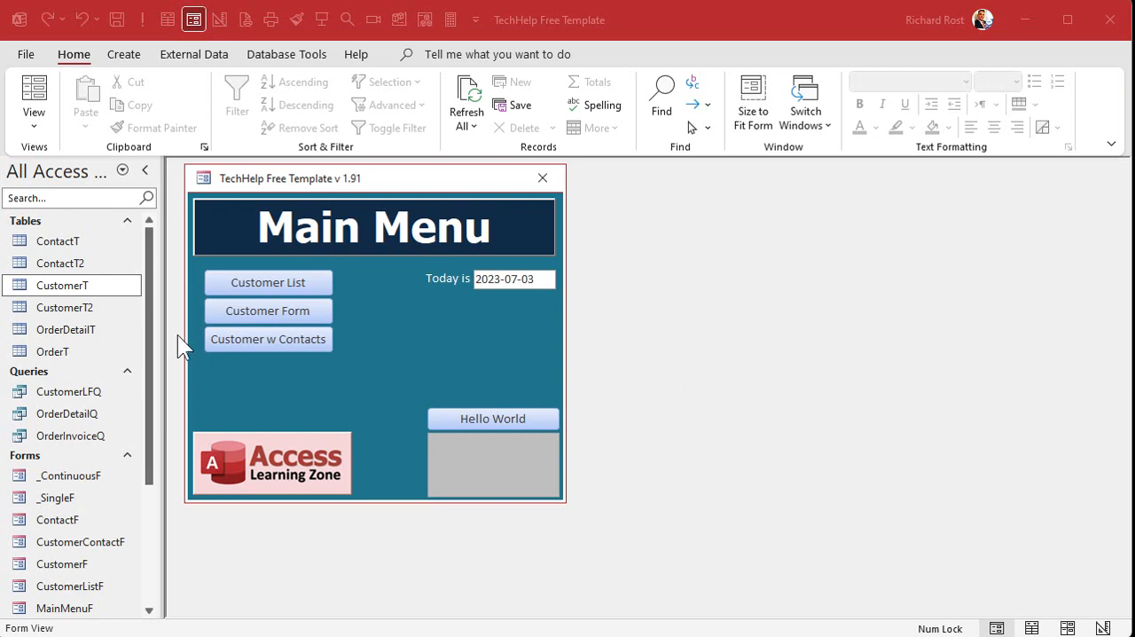
Delete the CustomerID field and its primary key from CustomerT2, saving and closing the table.
right_click(80, 310)
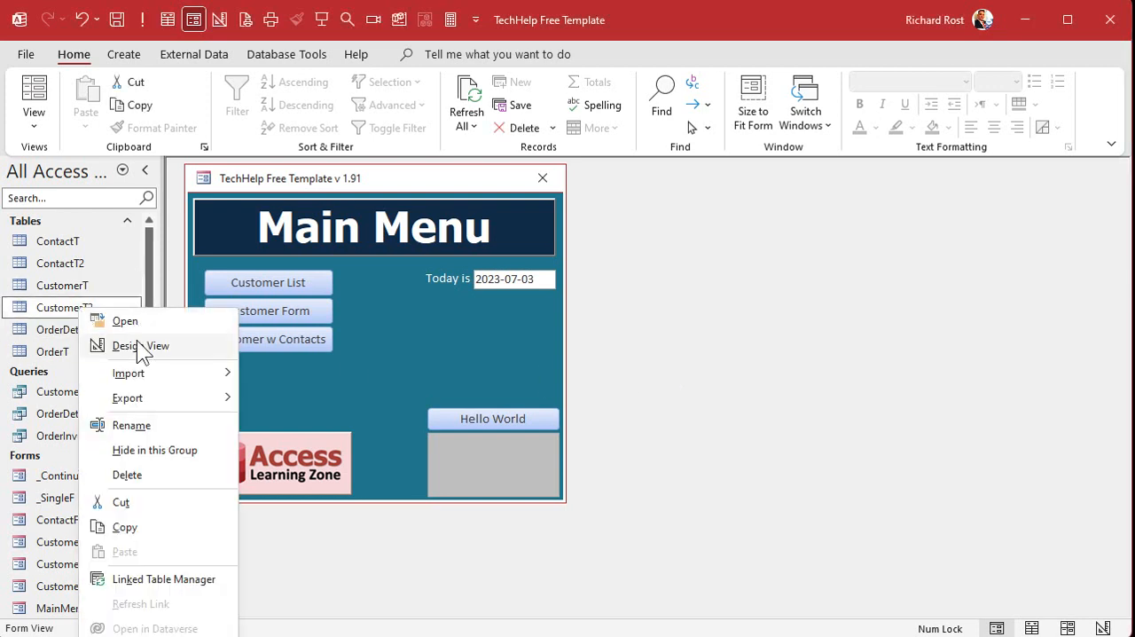
left_click(136, 341)
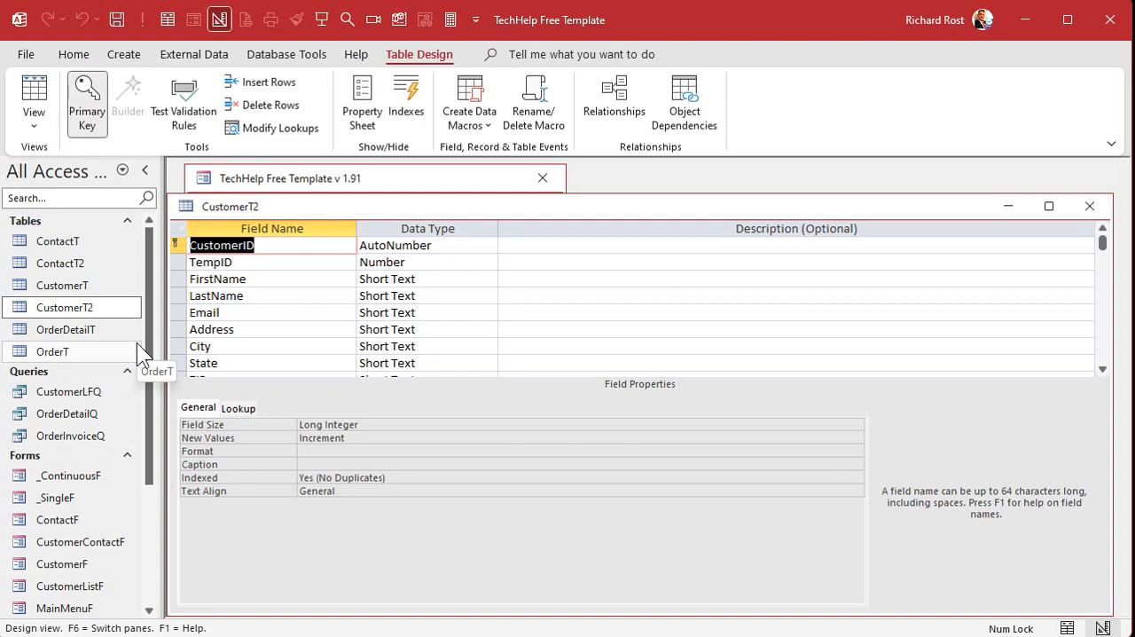
left_click(179, 247)
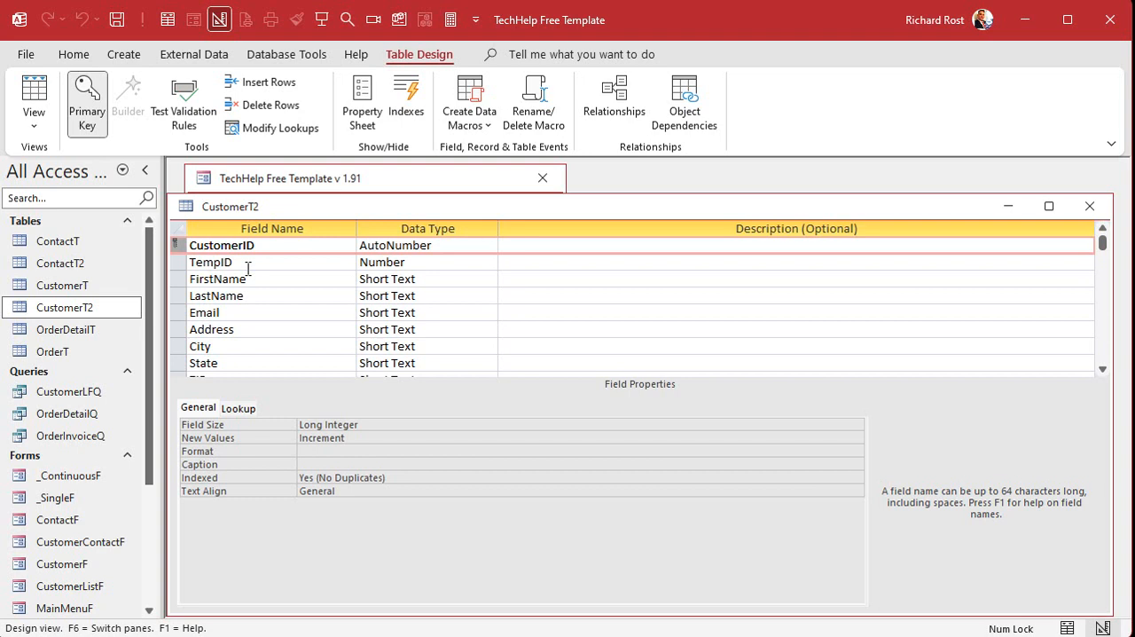
key("Delete")
key("Return")
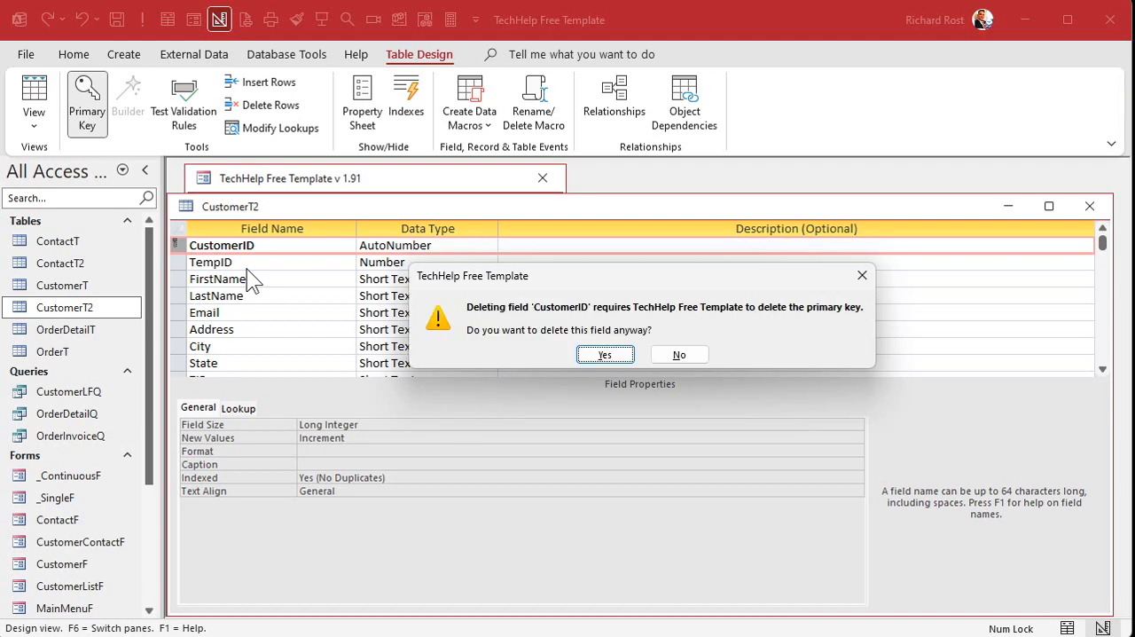
left_click(604, 354)
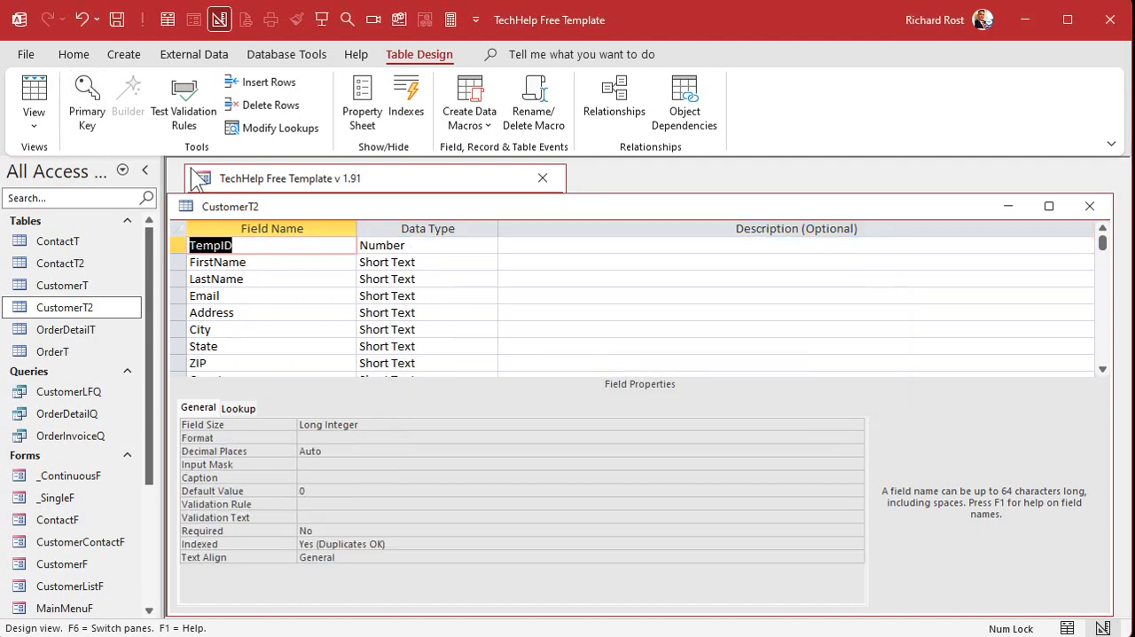
left_click(33, 100)
left_click(595, 354)
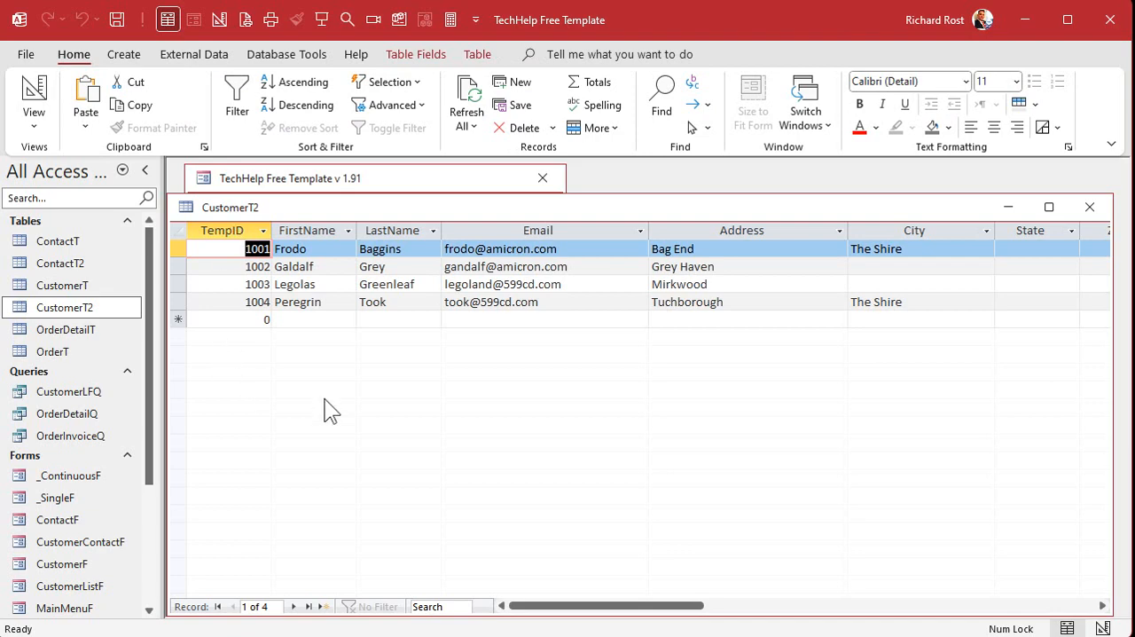
left_click(1089, 206)
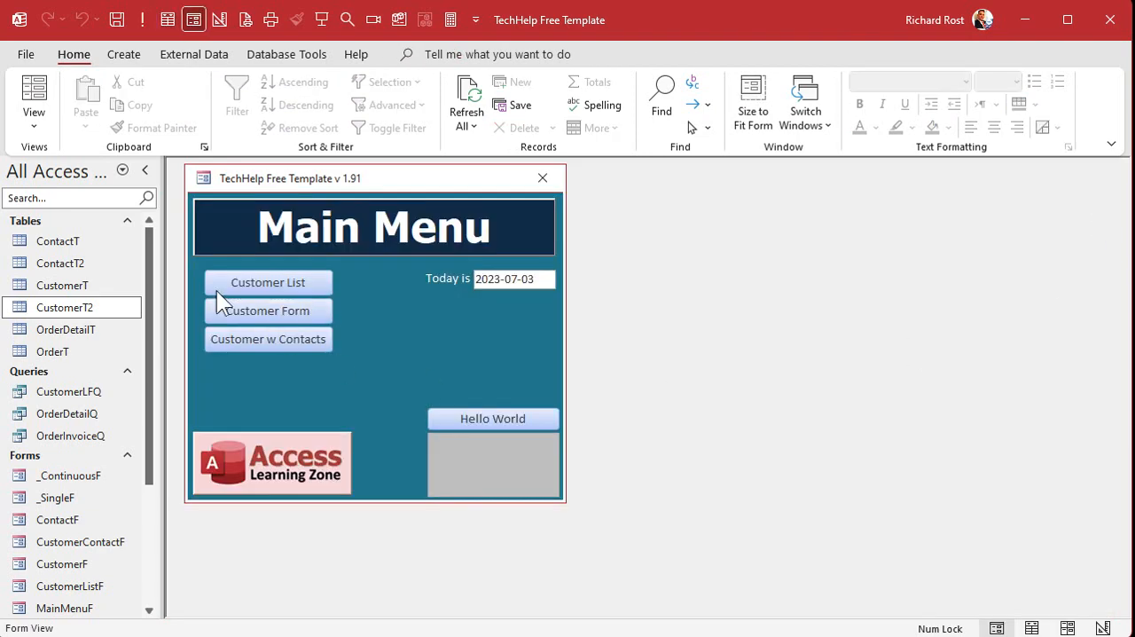
Delete the ContactID field and its primary key from ContactT2, saving and closing the table.
double_click(59, 263)
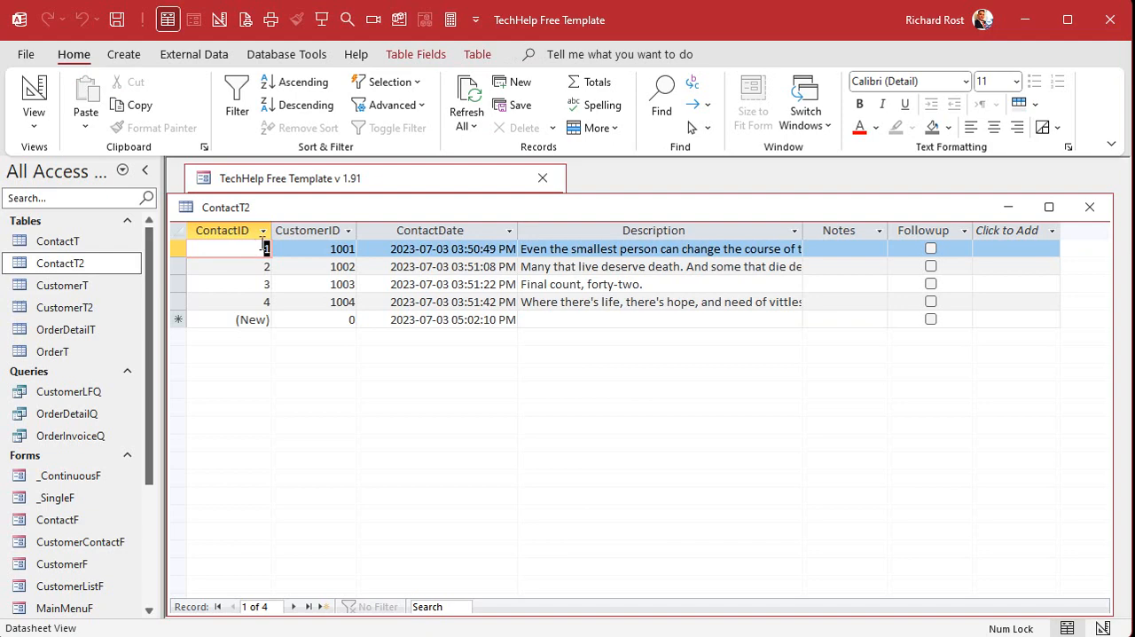
left_click(232, 232)
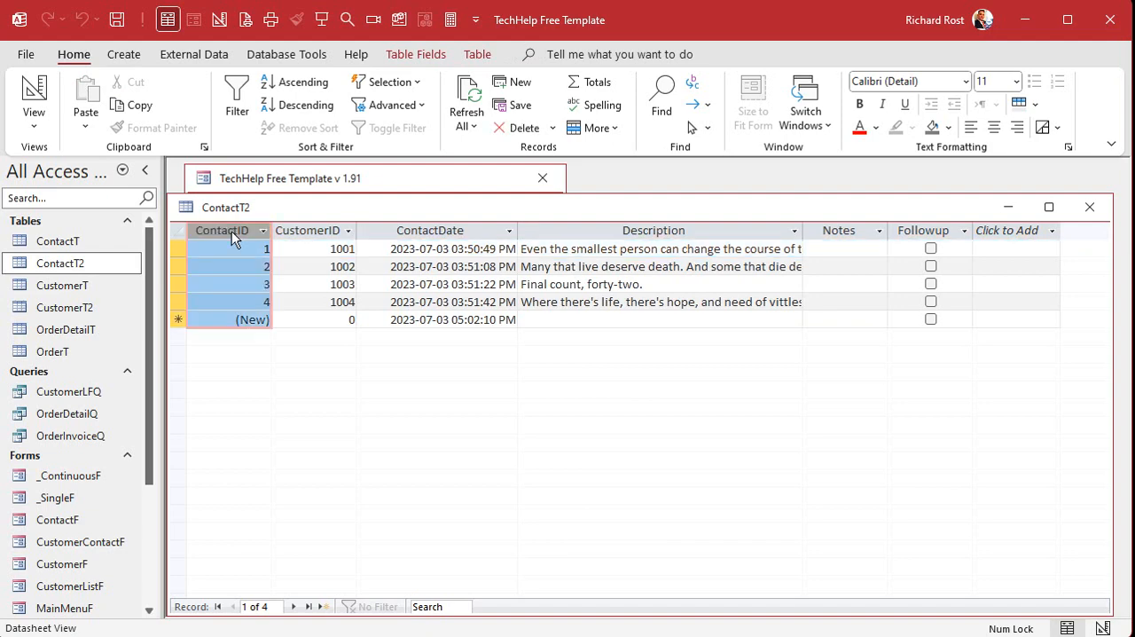
right_click(377, 211)
left_click(426, 305)
left_click(177, 249)
key("Delete")
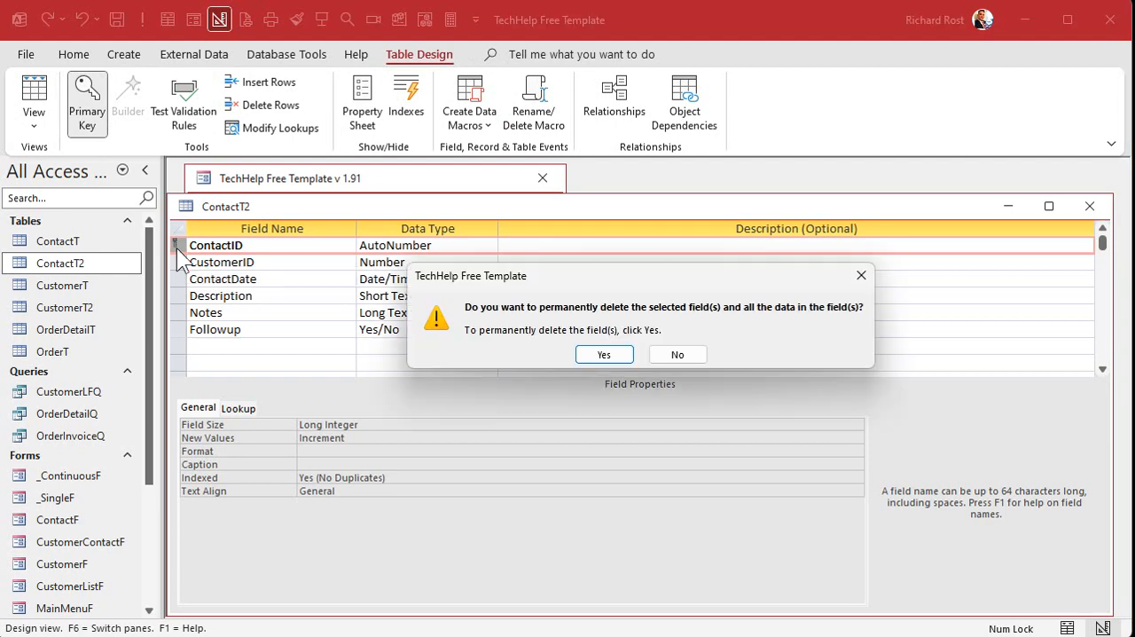
key("Return")
key("Return")
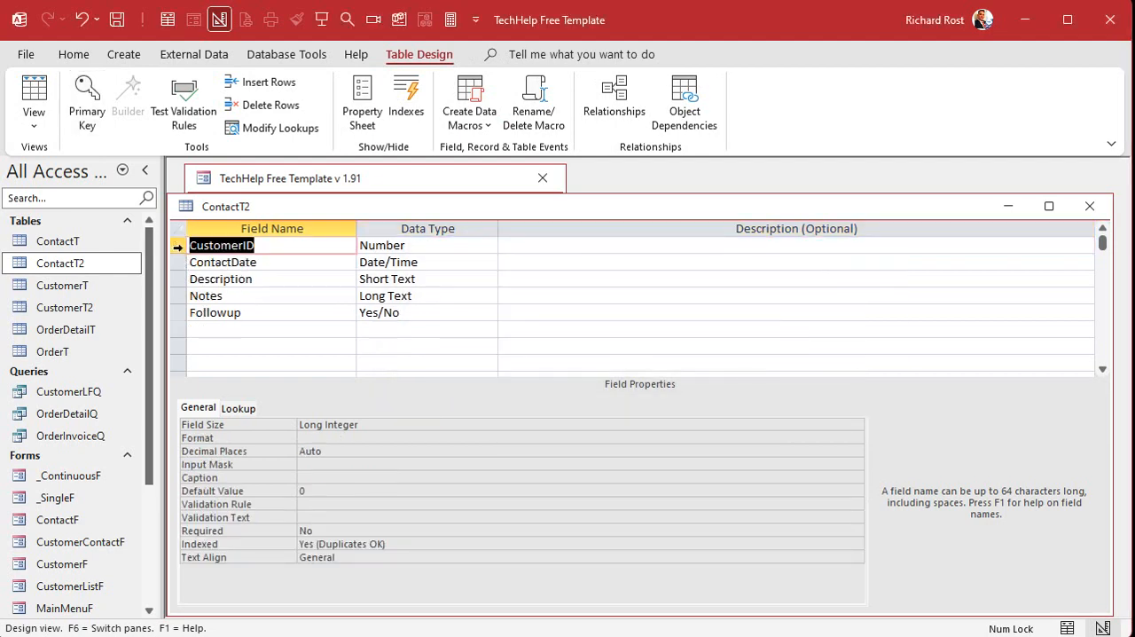
left_click(1090, 205)
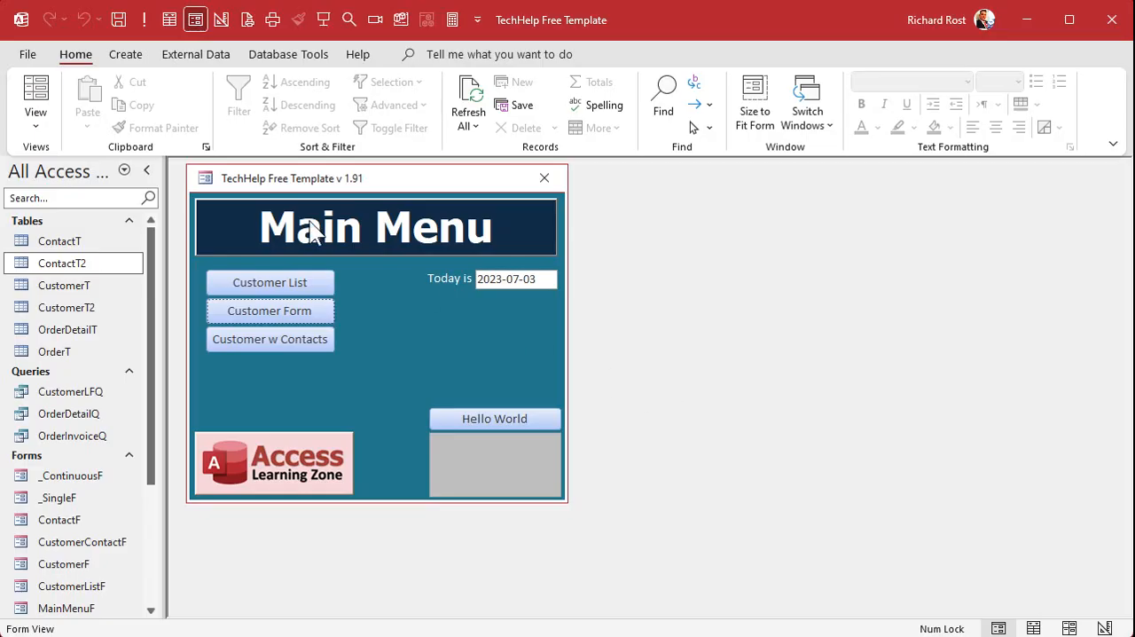
Create an append query that adds all fields of CustomerT2 to the CustomerT table in the current database.
left_click(126, 53)
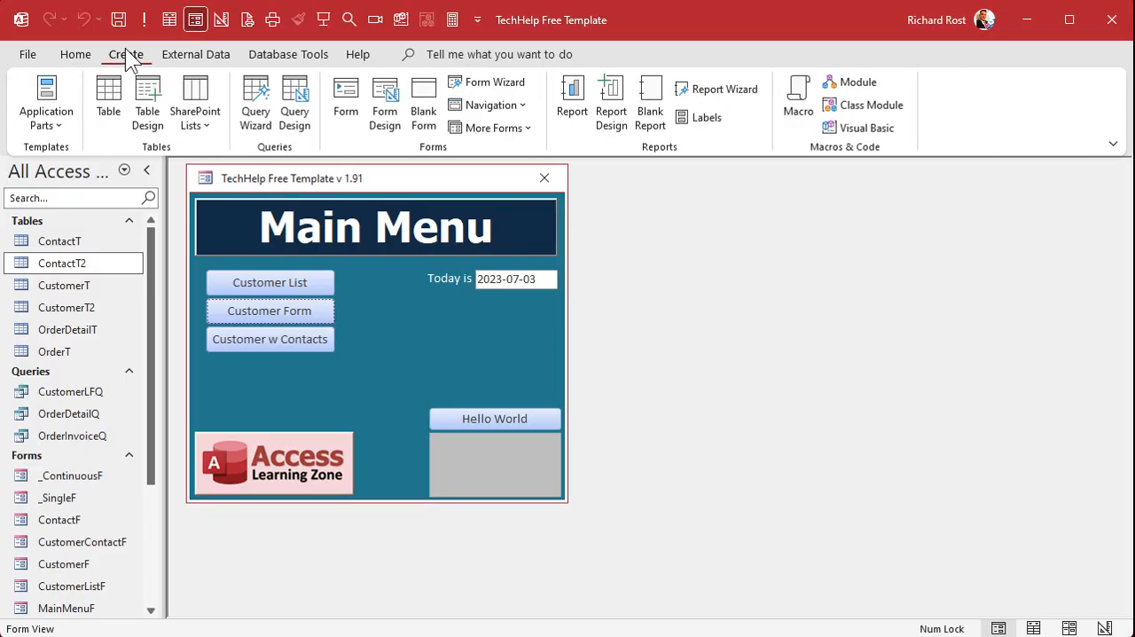
left_click(293, 107)
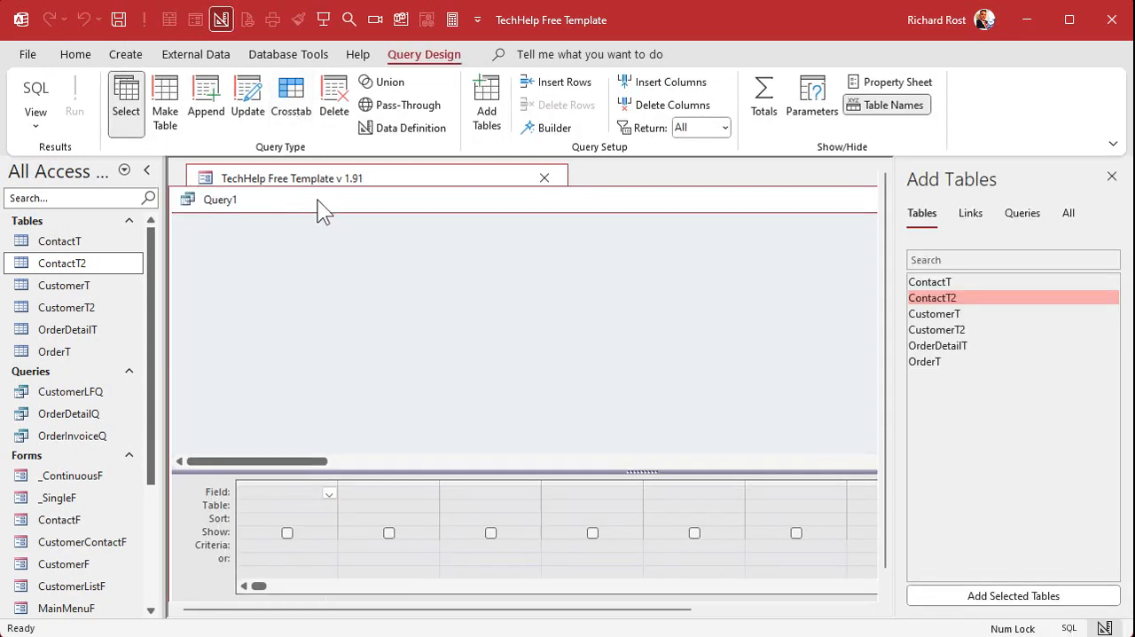
left_click(212, 101)
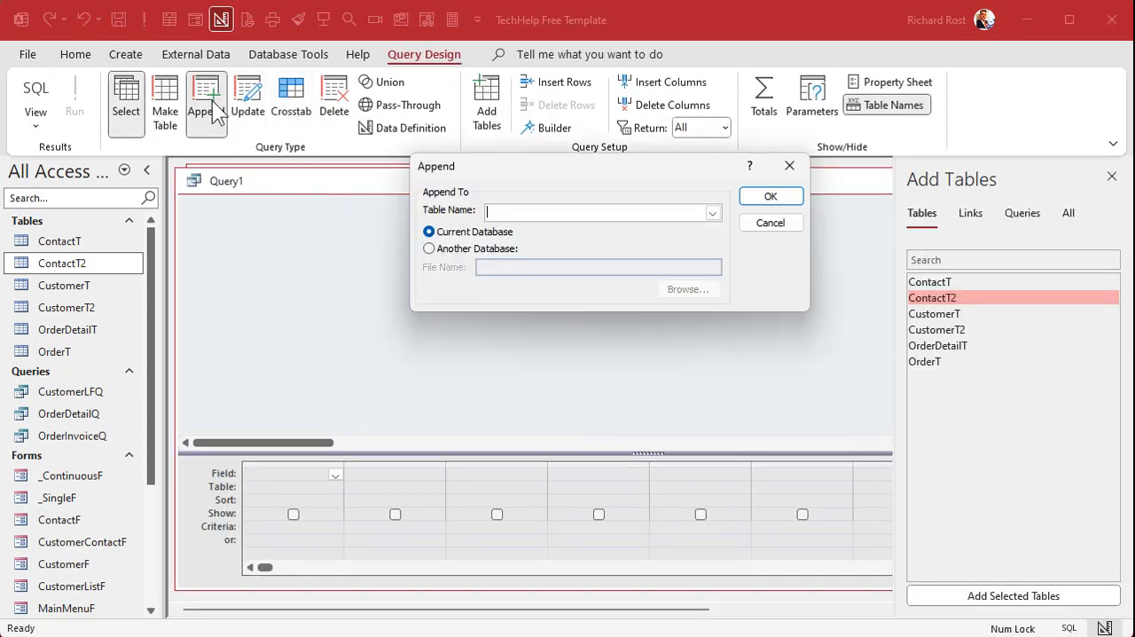
left_click(713, 213)
left_click(624, 252)
left_click(770, 196)
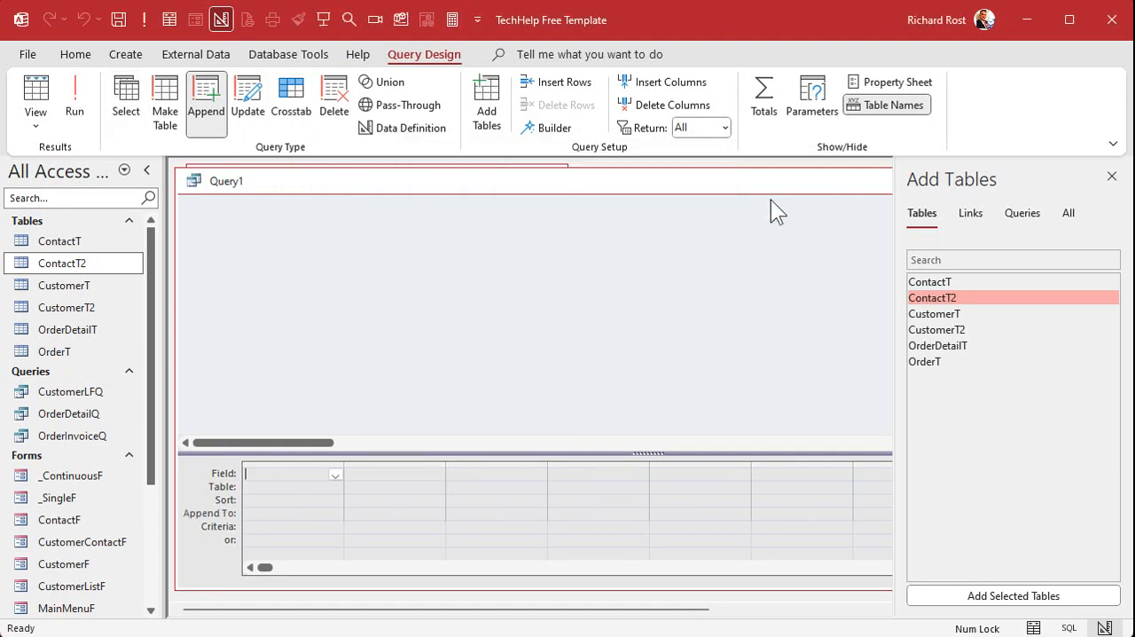
double_click(961, 332)
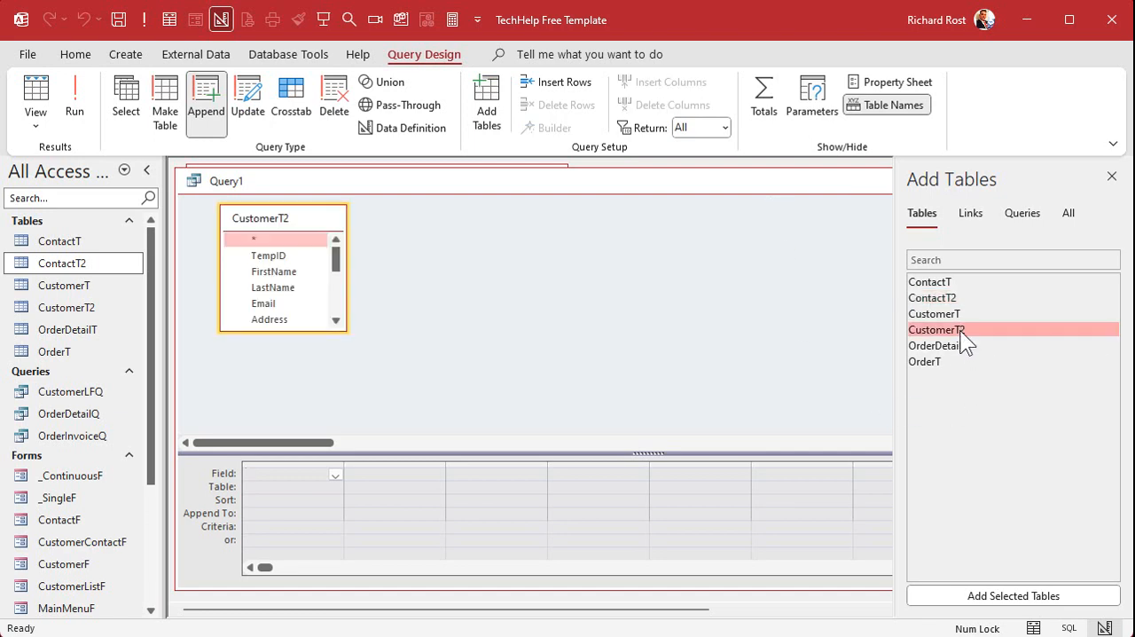
double_click(256, 239)
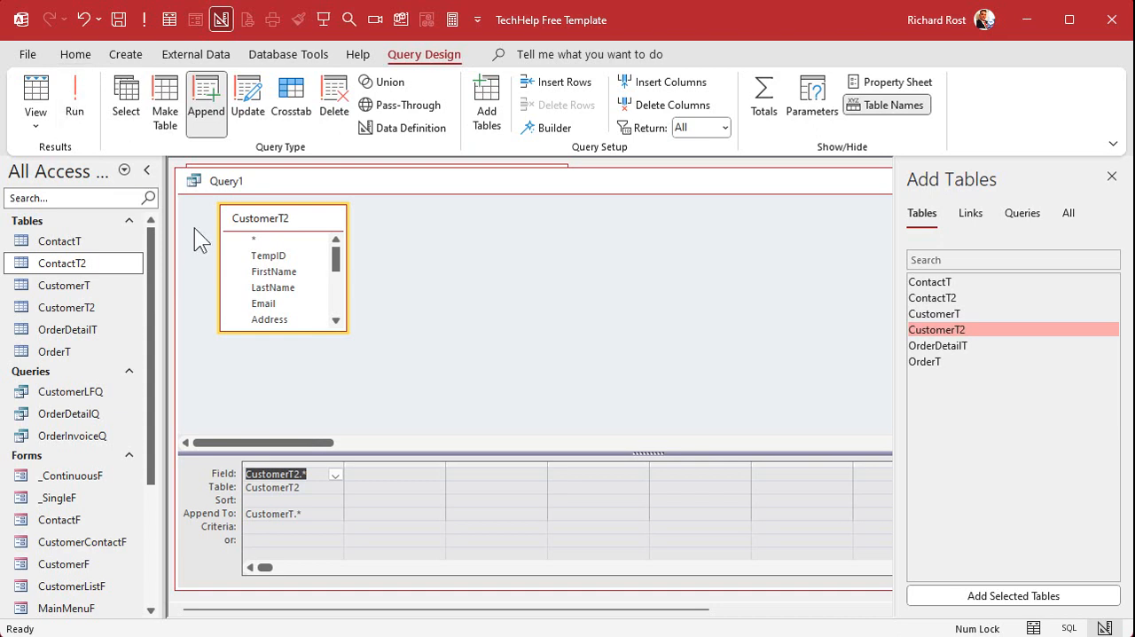
Run the append query into CustomerT and close the query without saving it.
double_click(197, 174)
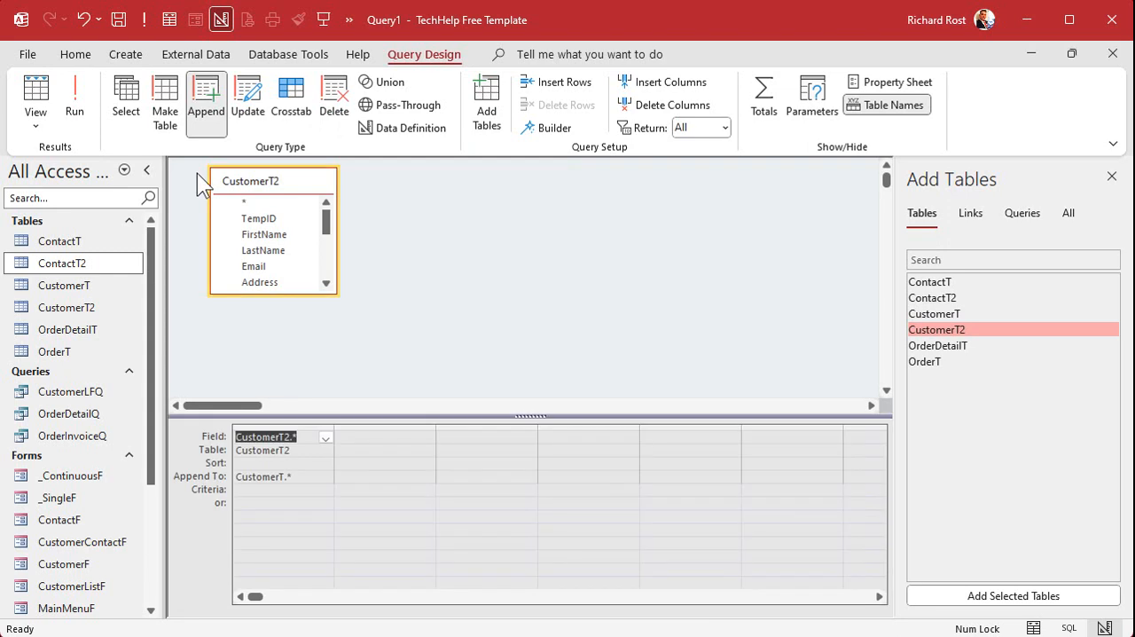
left_click(1076, 53)
left_click(1112, 177)
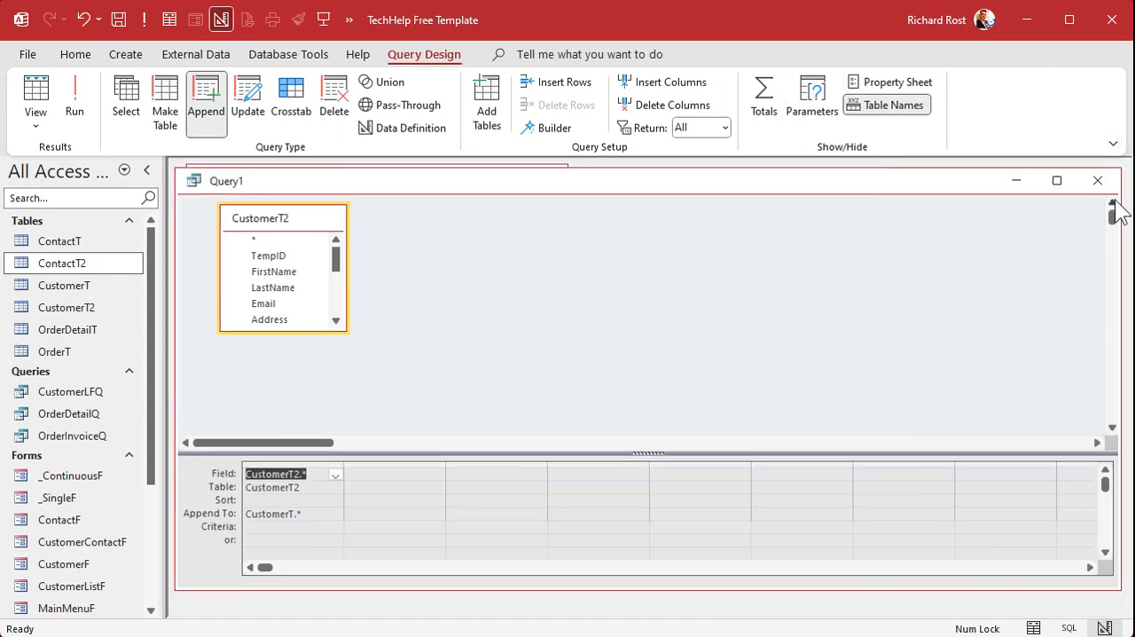
left_click(1098, 180)
left_click(649, 353)
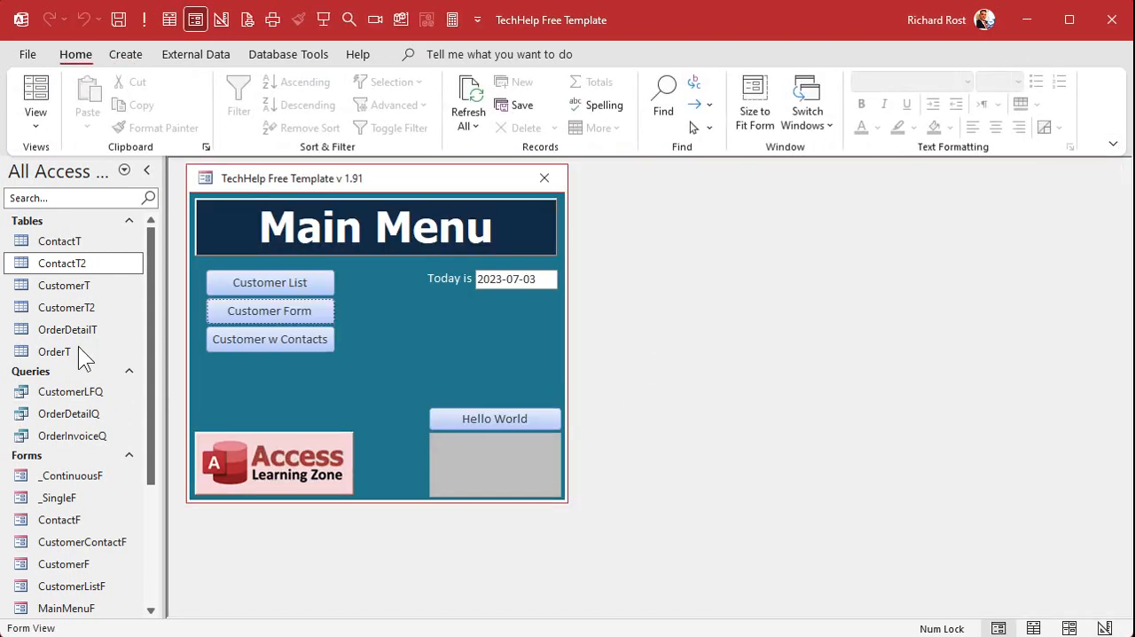
Open CustomerT and examine the appended customer records and their TempID values at the end of the table.
double_click(59, 285)
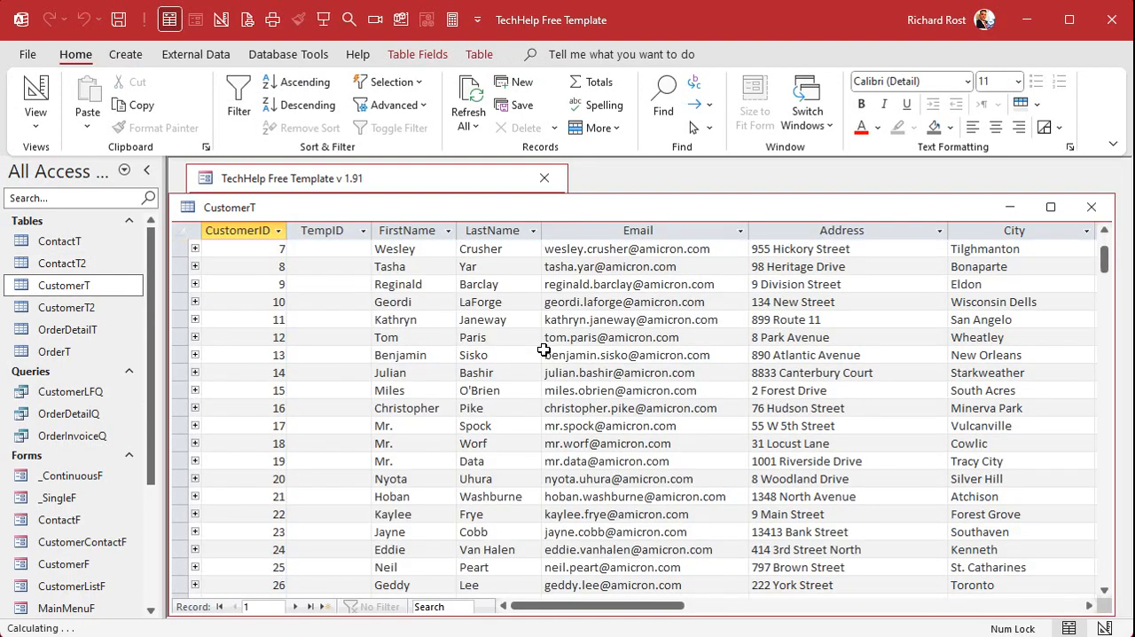
scroll(543, 350, "down", 4)
left_click_drag(174, 445, 177, 514)
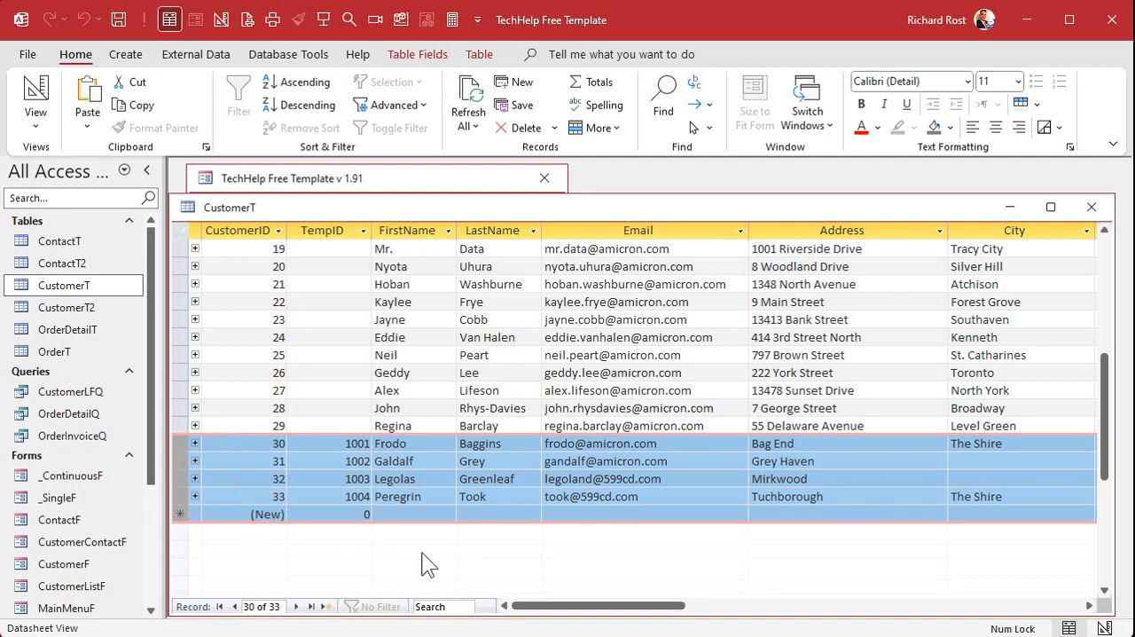
left_click(330, 230)
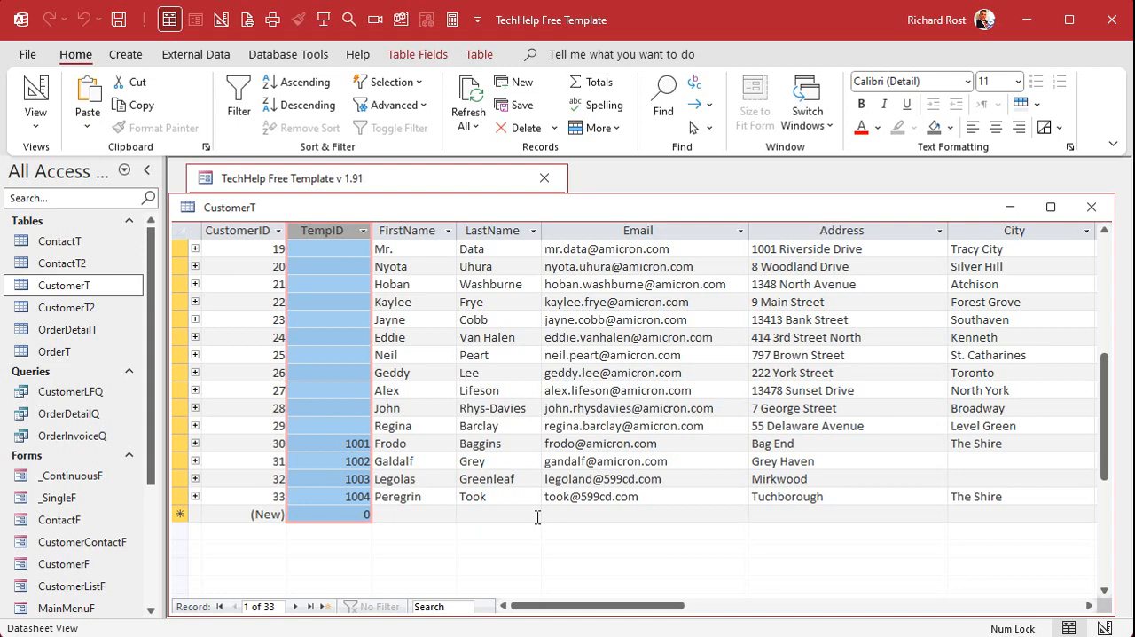
Close CustomerT and create an append query that adds all fields of ContactT2 to ContactT in the current database.
left_click(1091, 206)
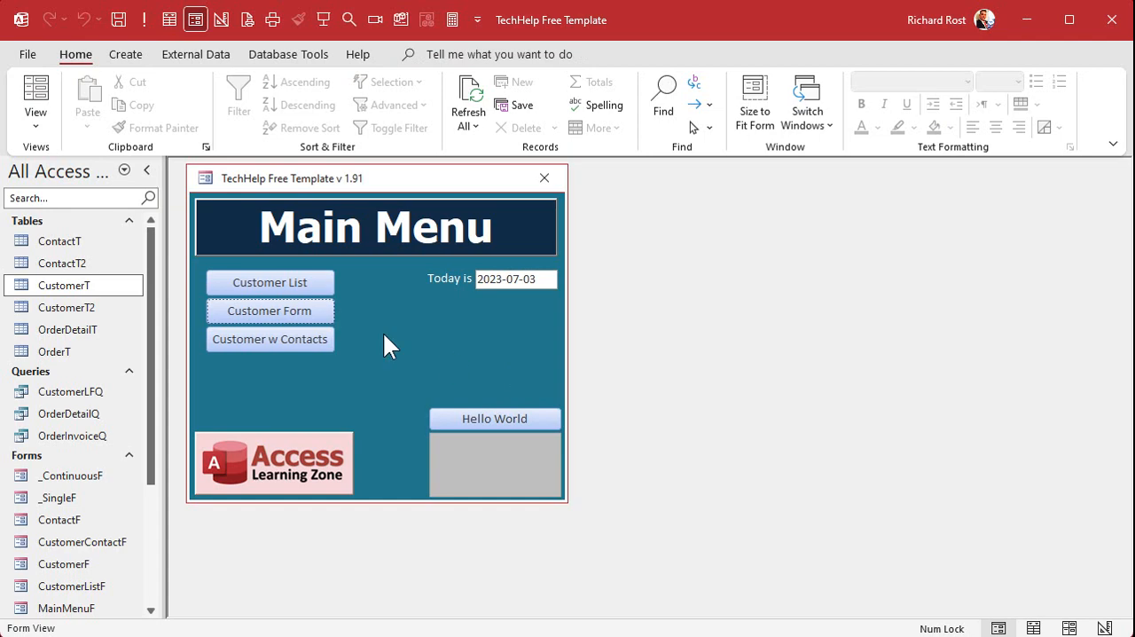
left_click(114, 53)
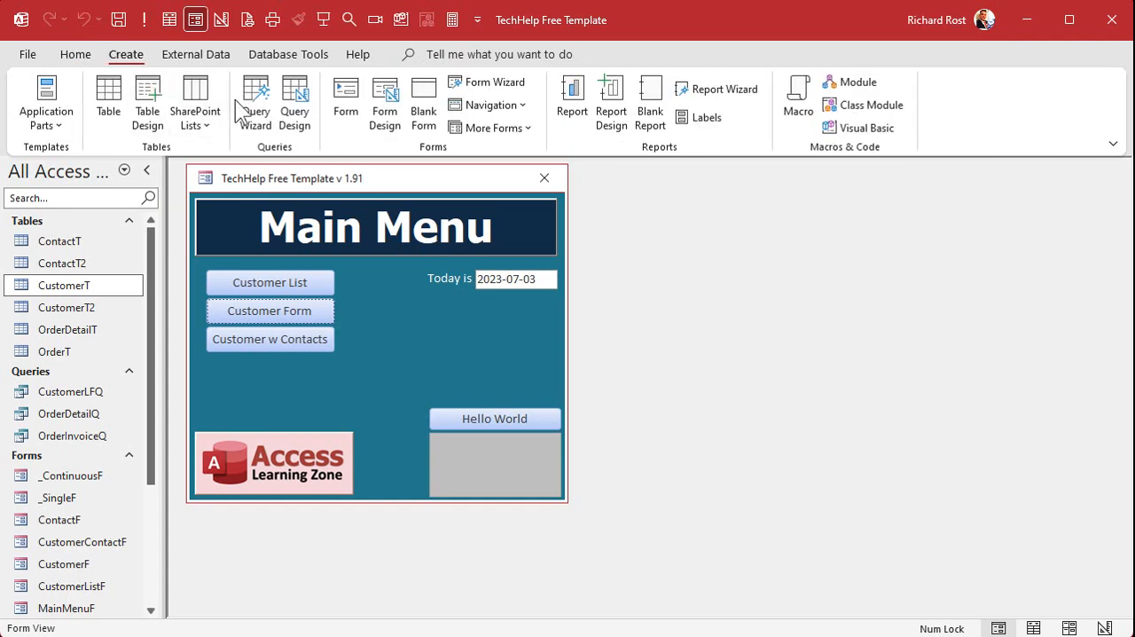
left_click(293, 105)
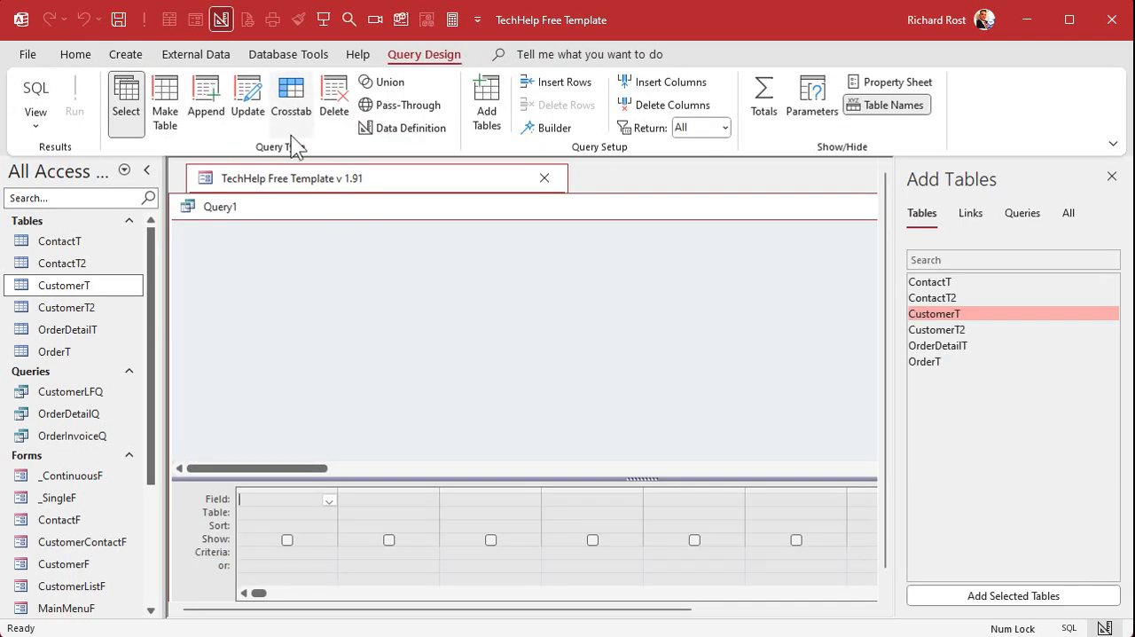
left_click(211, 104)
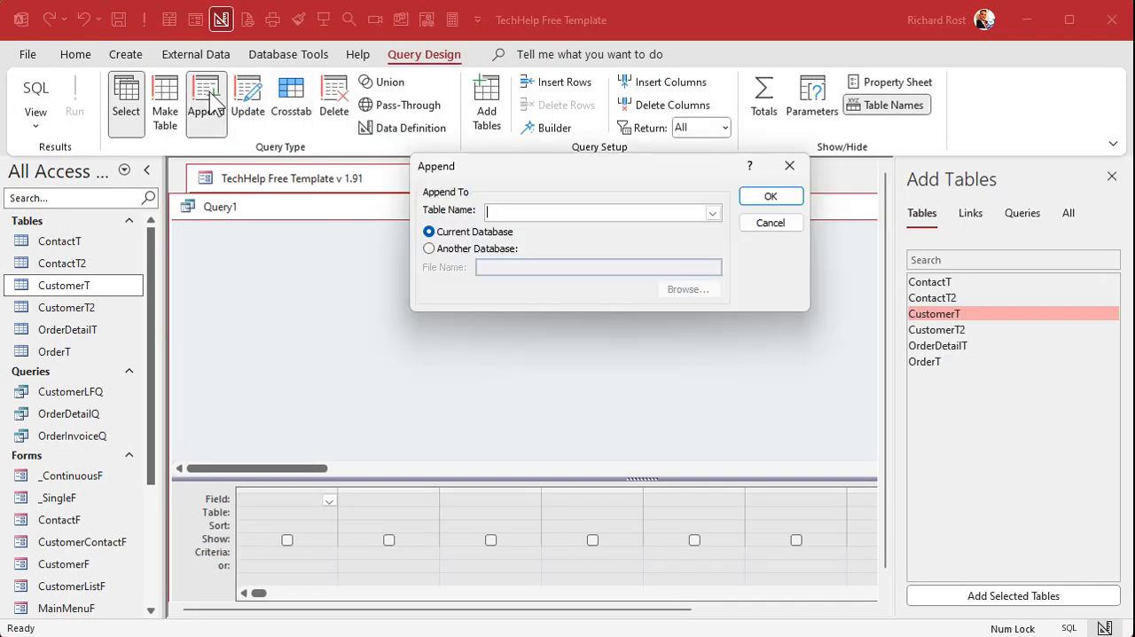
left_click(712, 215)
left_click(596, 228)
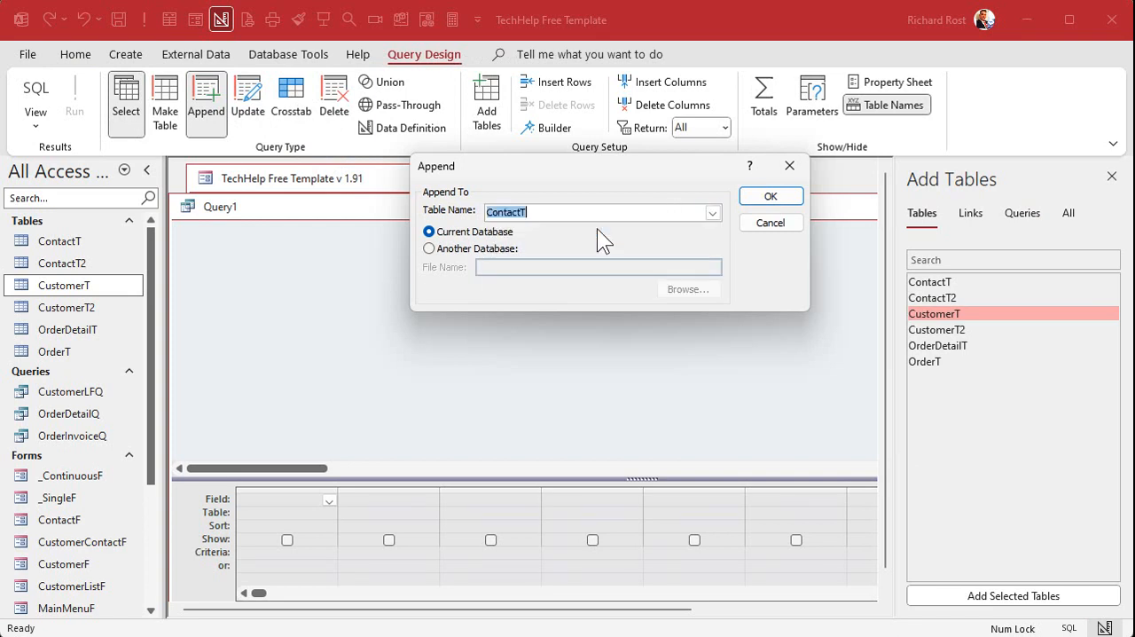
left_click(771, 198)
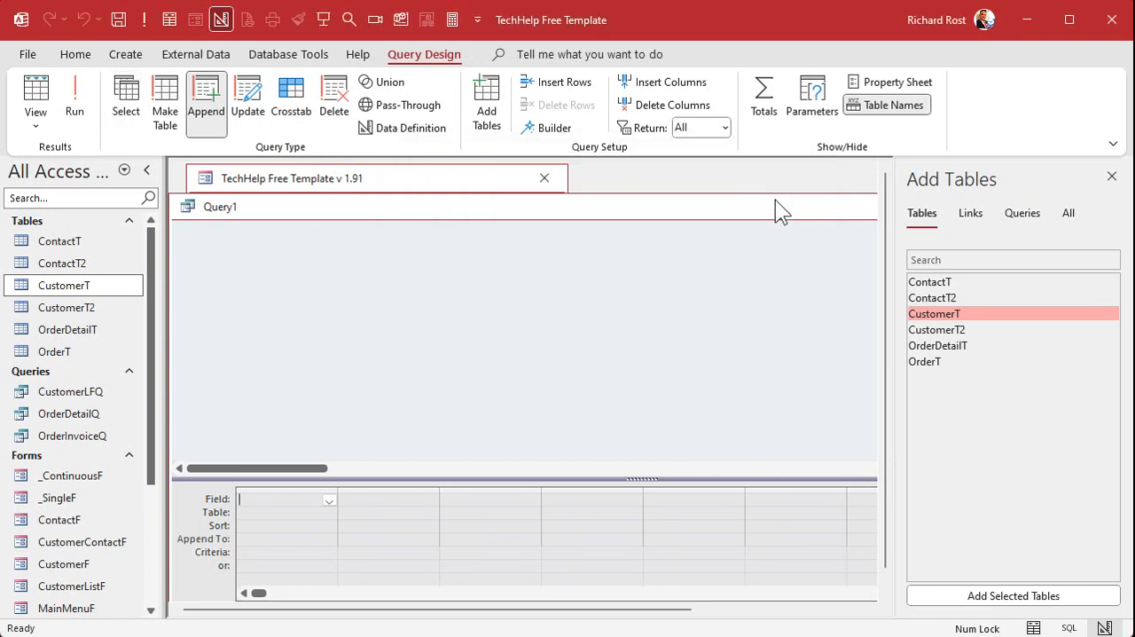
double_click(964, 299)
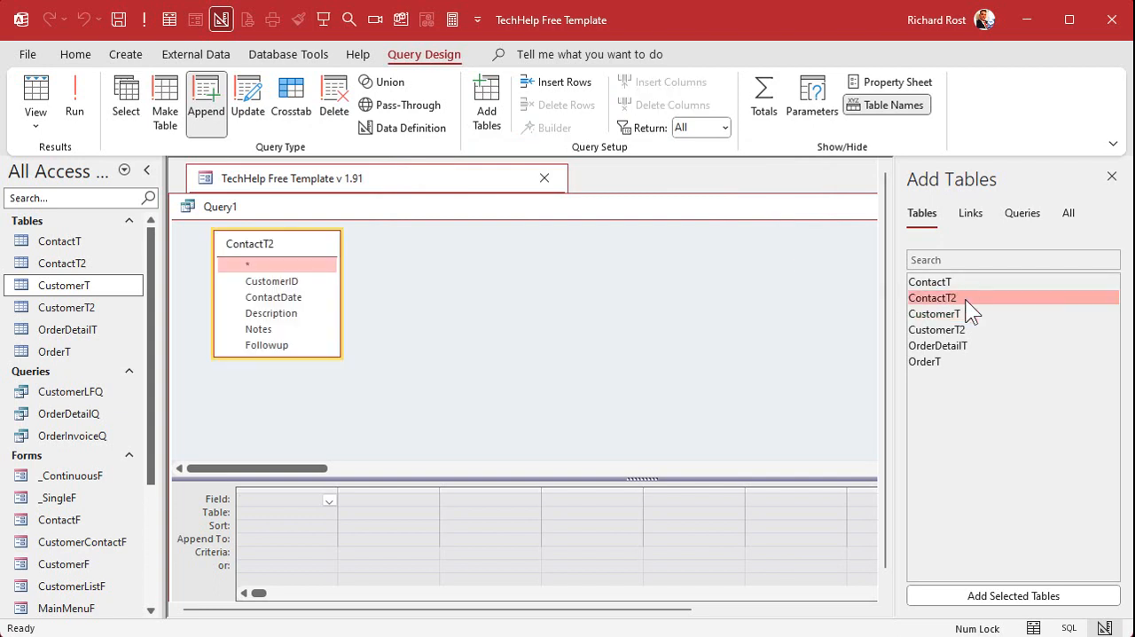
double_click(275, 266)
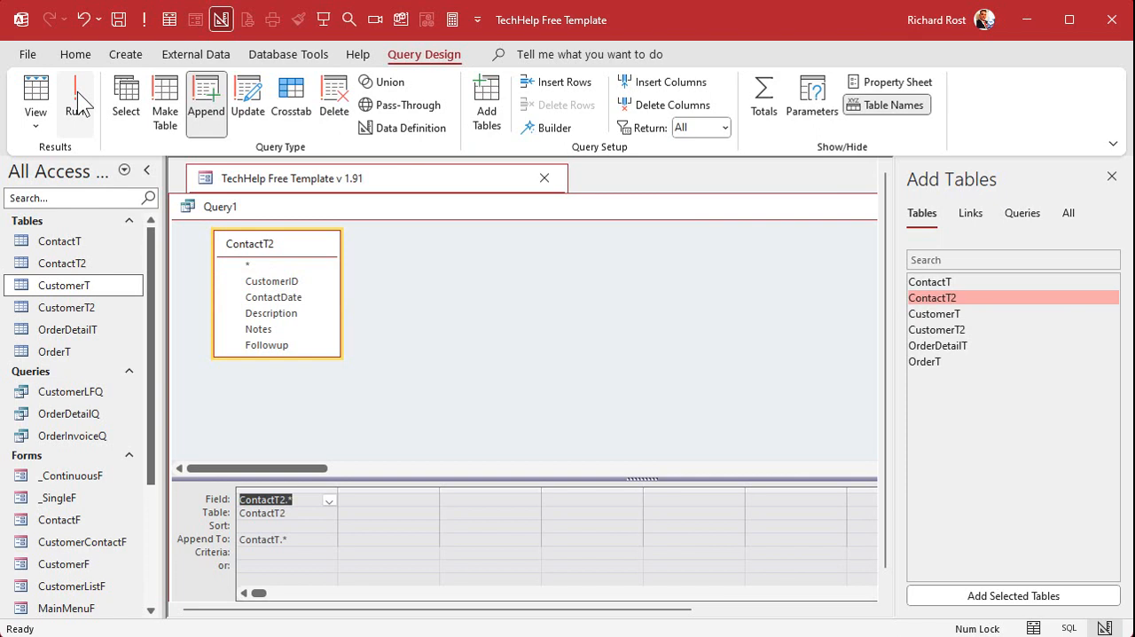
Run the append query into ContactT and close the query without saving it.
left_click(1111, 177)
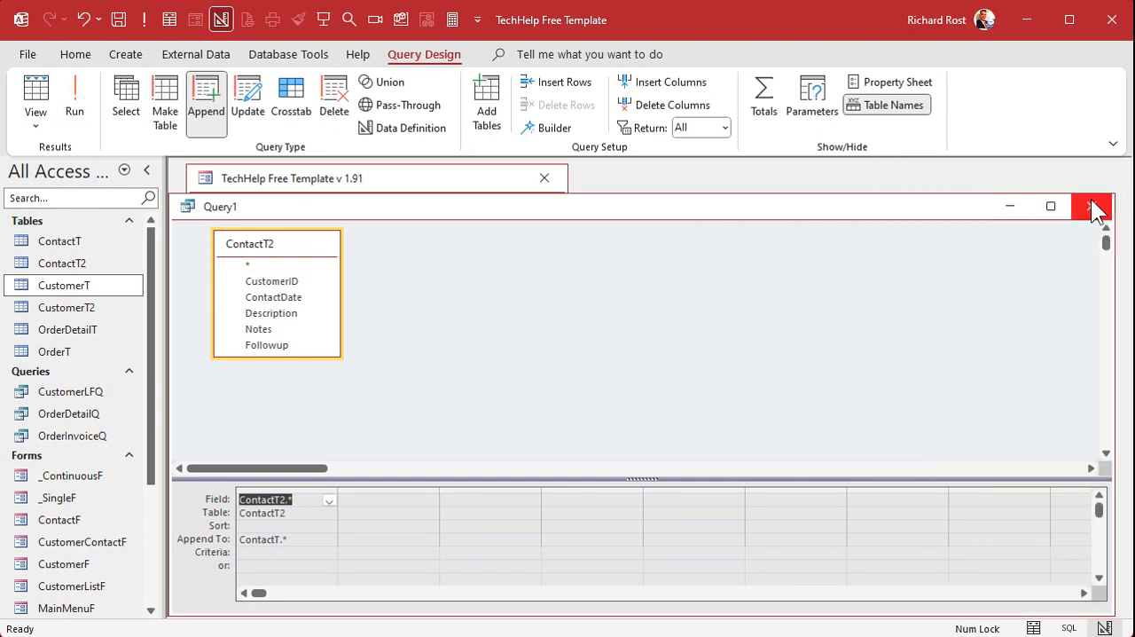
left_click(1092, 206)
left_click(660, 350)
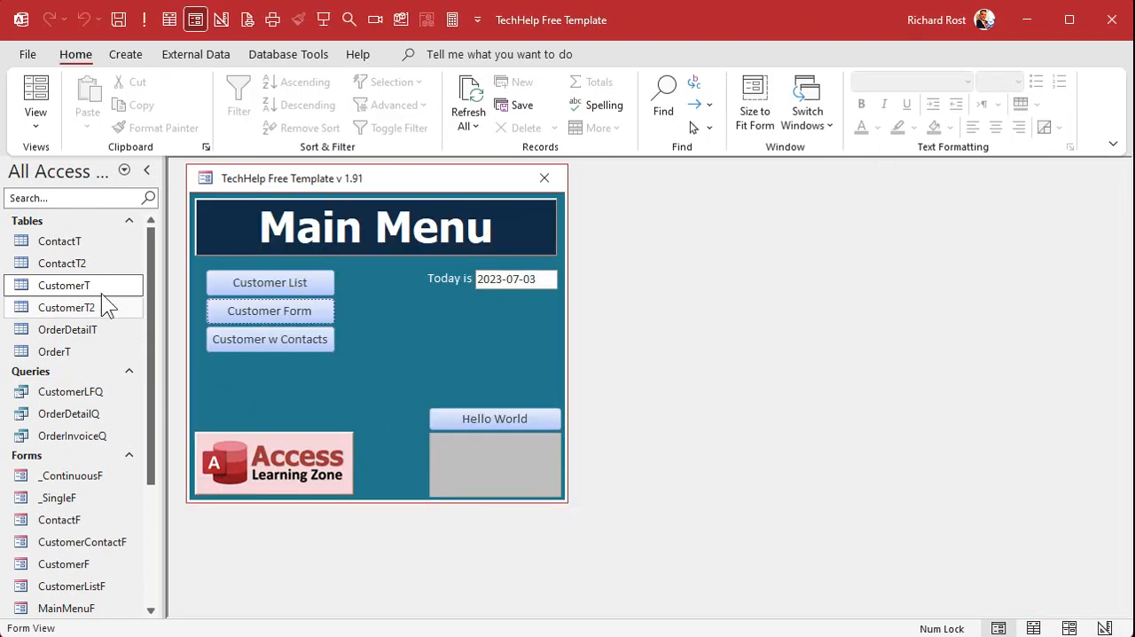
Compare the appended contacts' CustomerID values in ContactT with the TempID values at the end of CustomerT, closing both tables.
double_click(66, 239)
scroll(435, 390, "down", 12)
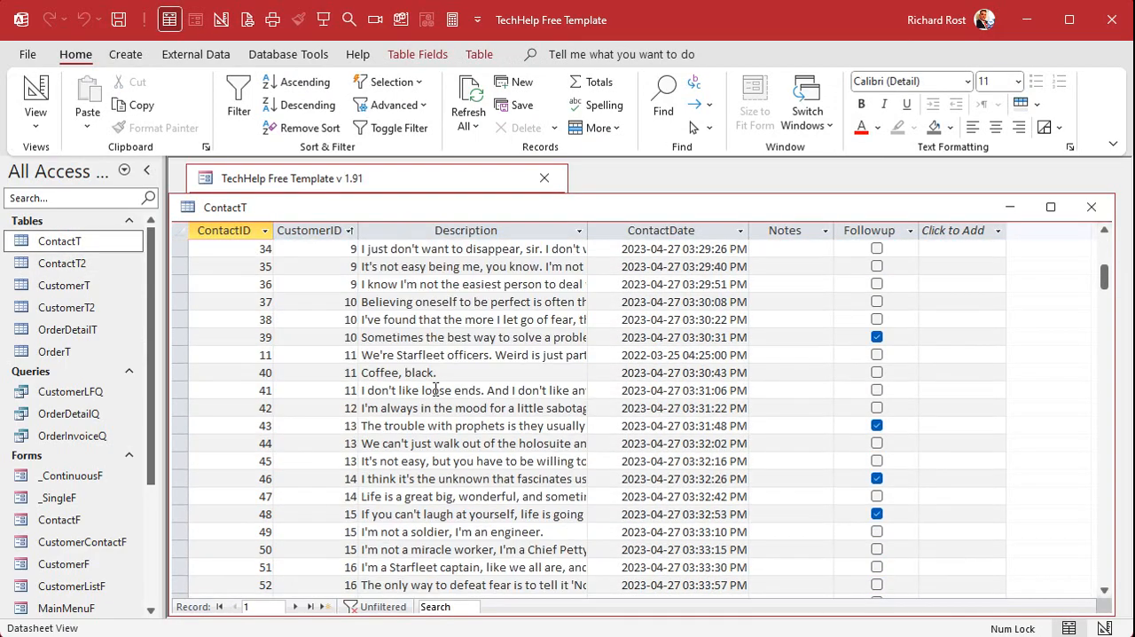
scroll(435, 390, "down", 18)
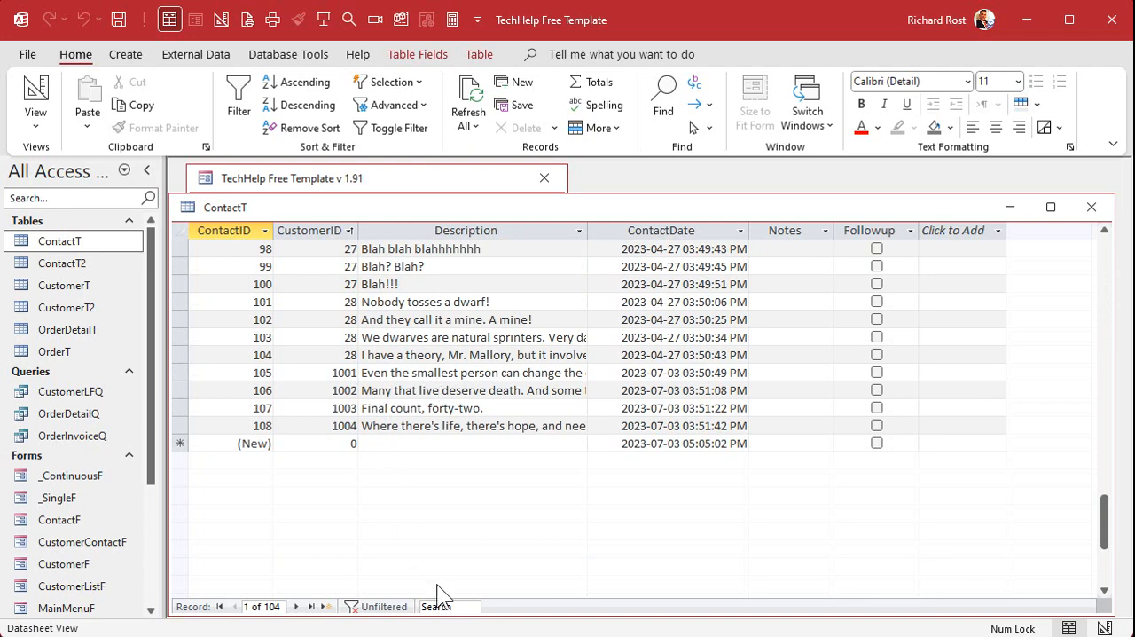
key("ctrl+Down")
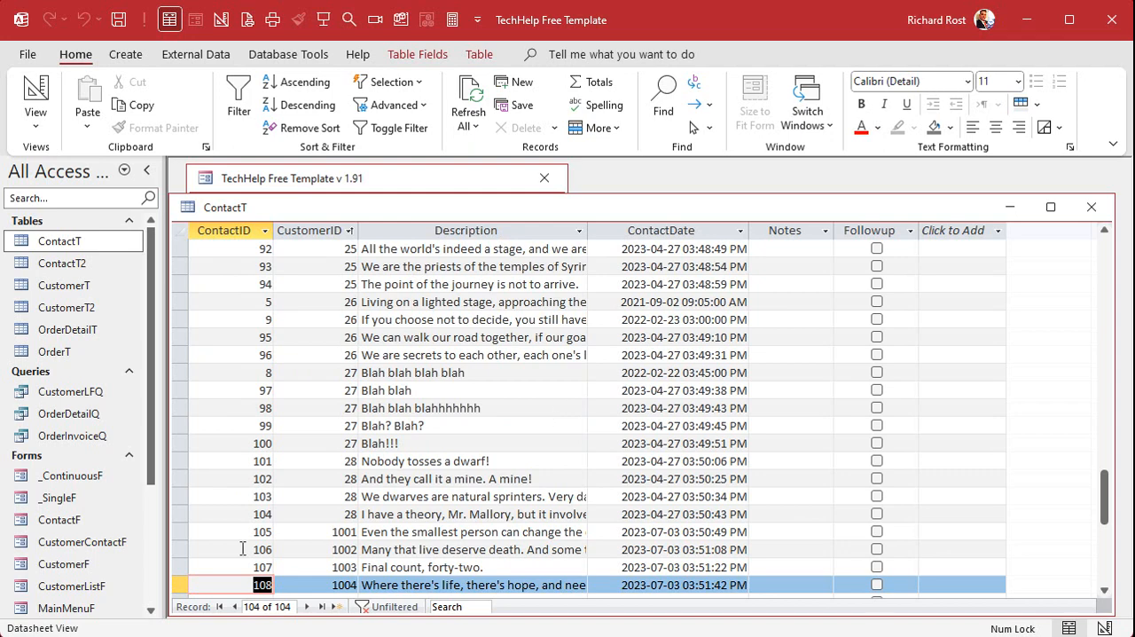
left_click_drag(180, 532, 180, 584)
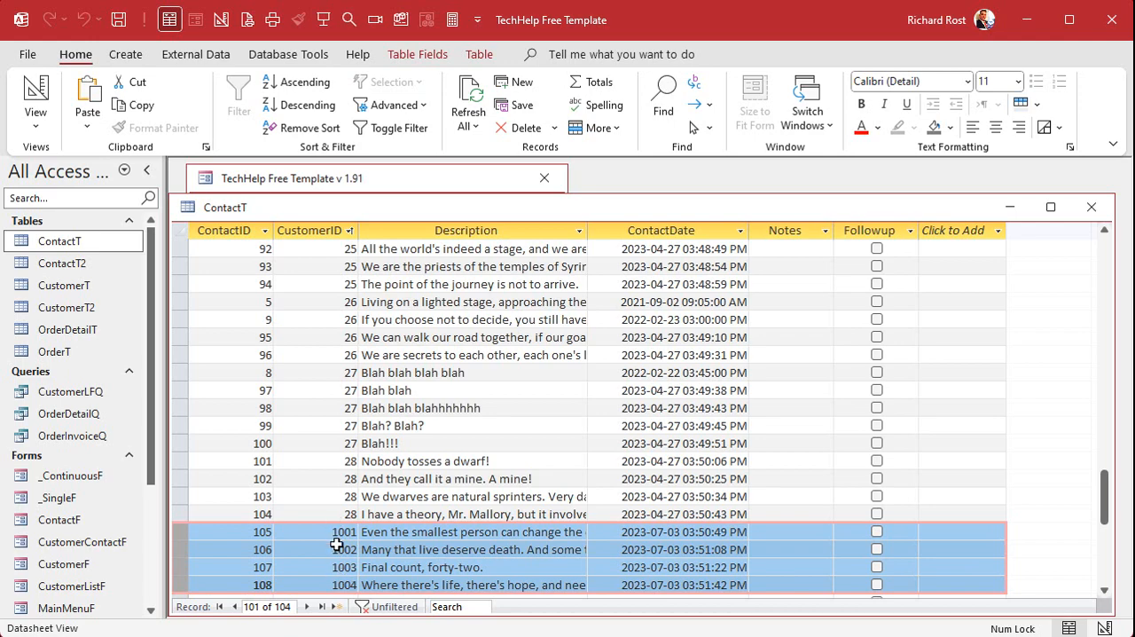
double_click(64, 286)
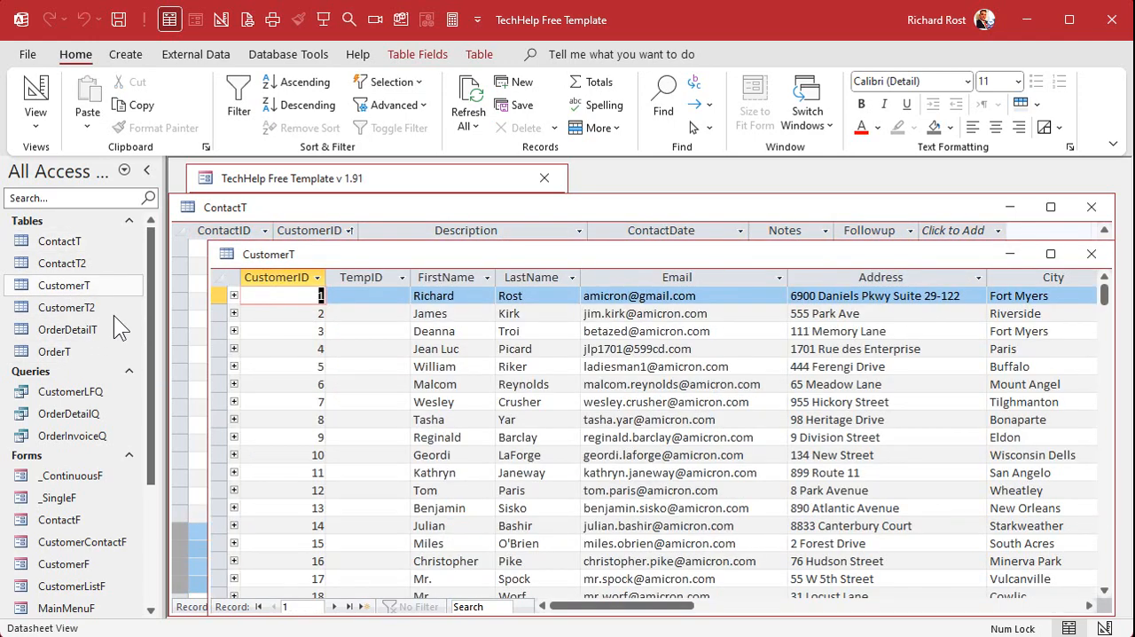
left_click(349, 607)
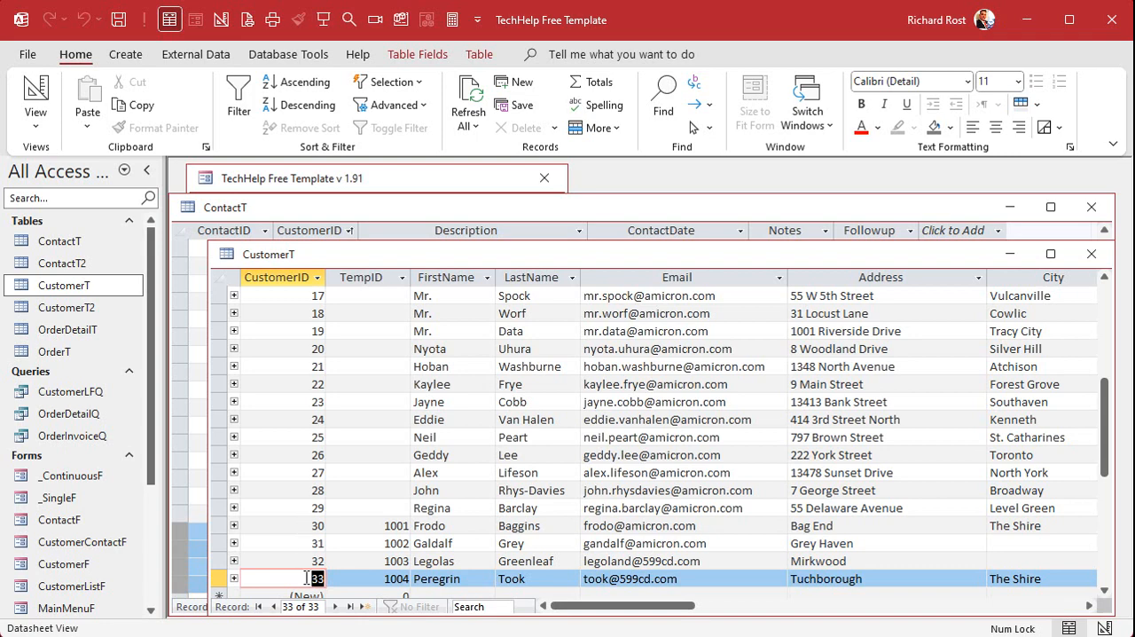
left_click(1089, 256)
left_click(1089, 210)
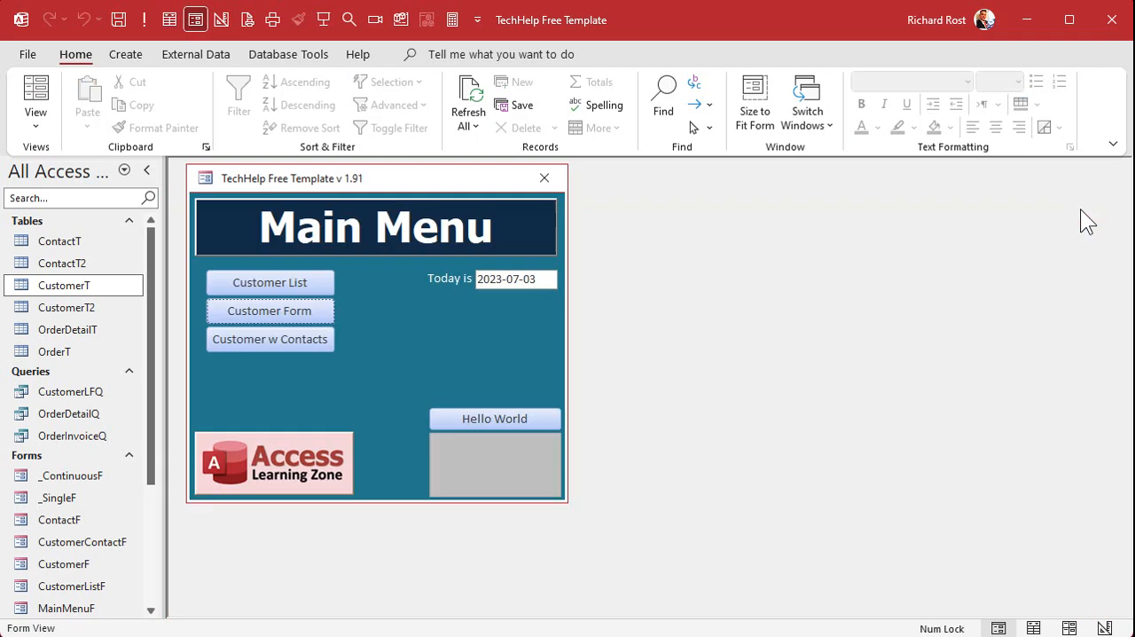
Delete the imported tables CustomerT2 and ContactT2 from the database.
left_click(87, 305)
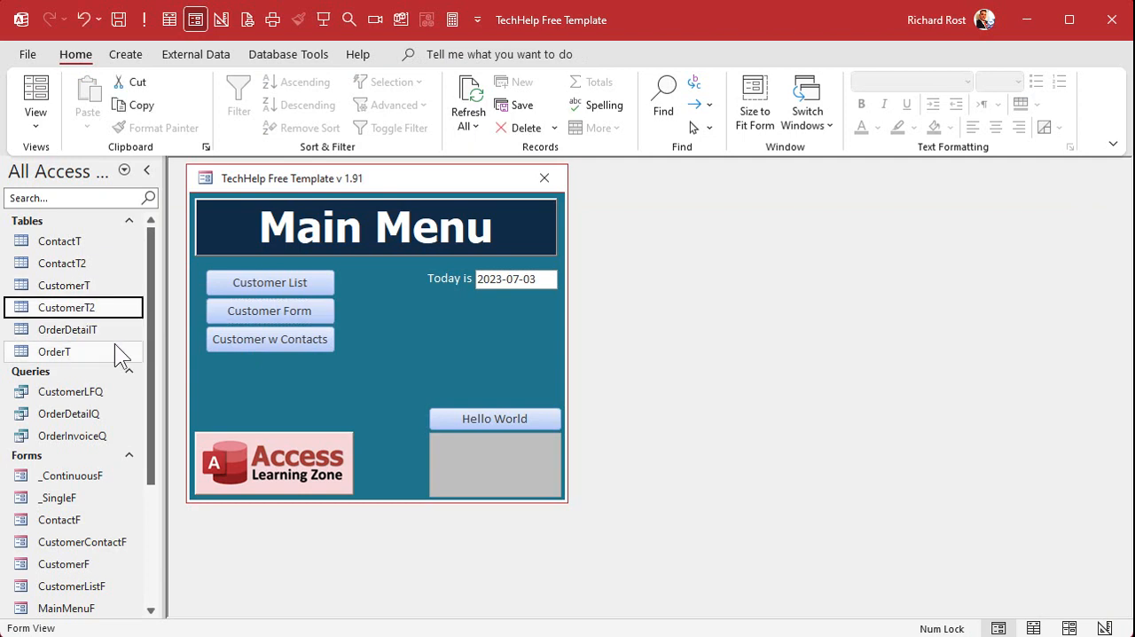
key("Delete")
left_click(568, 355)
left_click(97, 264)
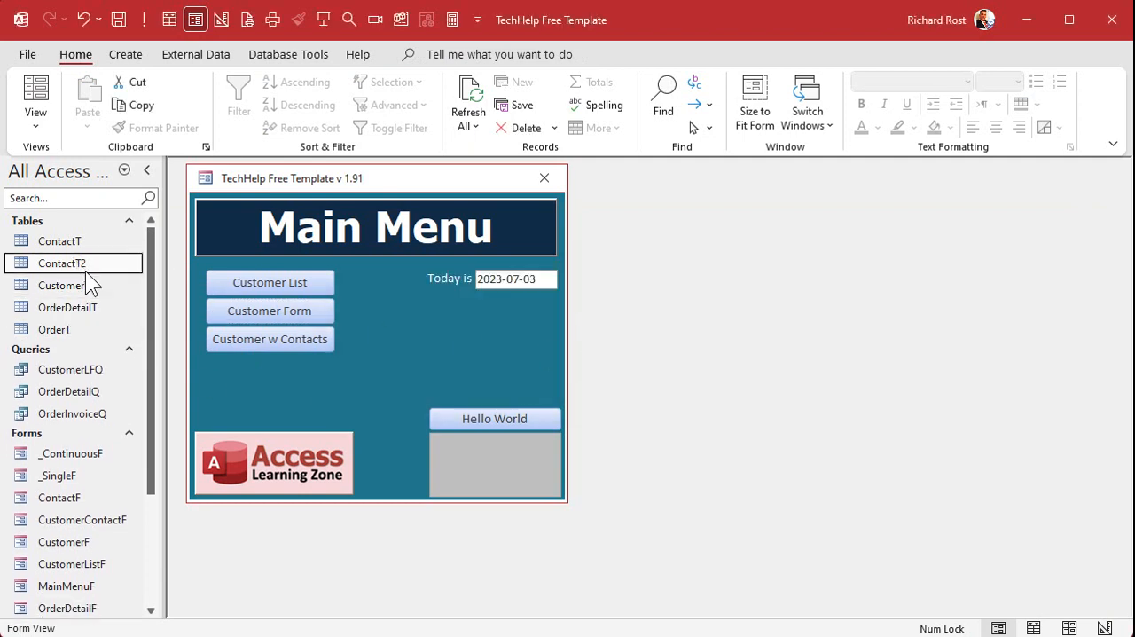
key("Delete")
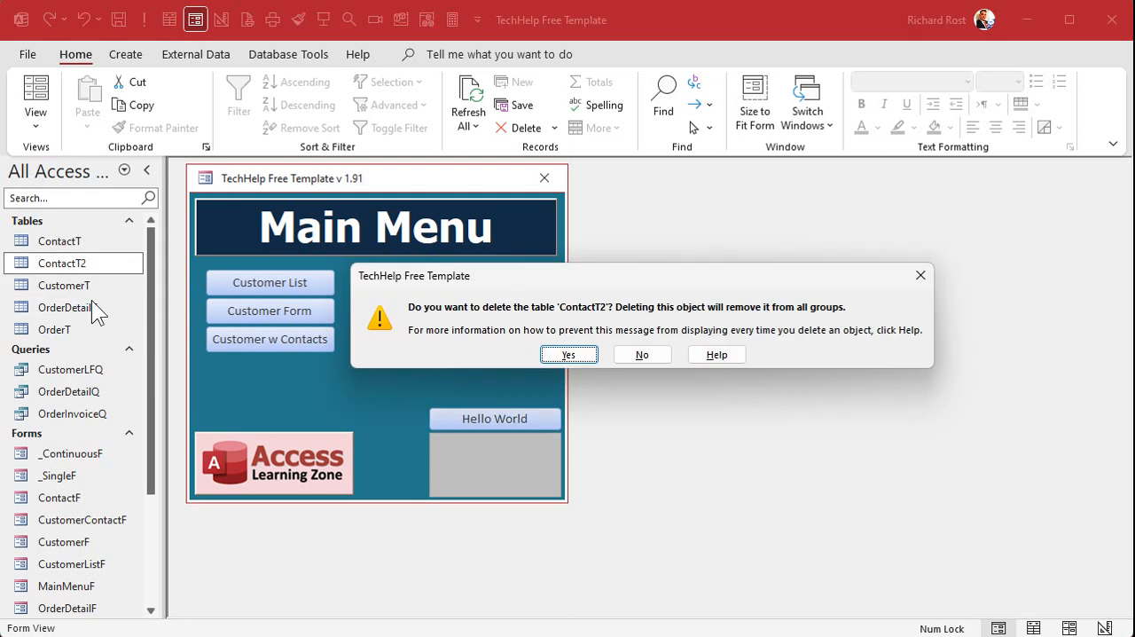
left_click(574, 353)
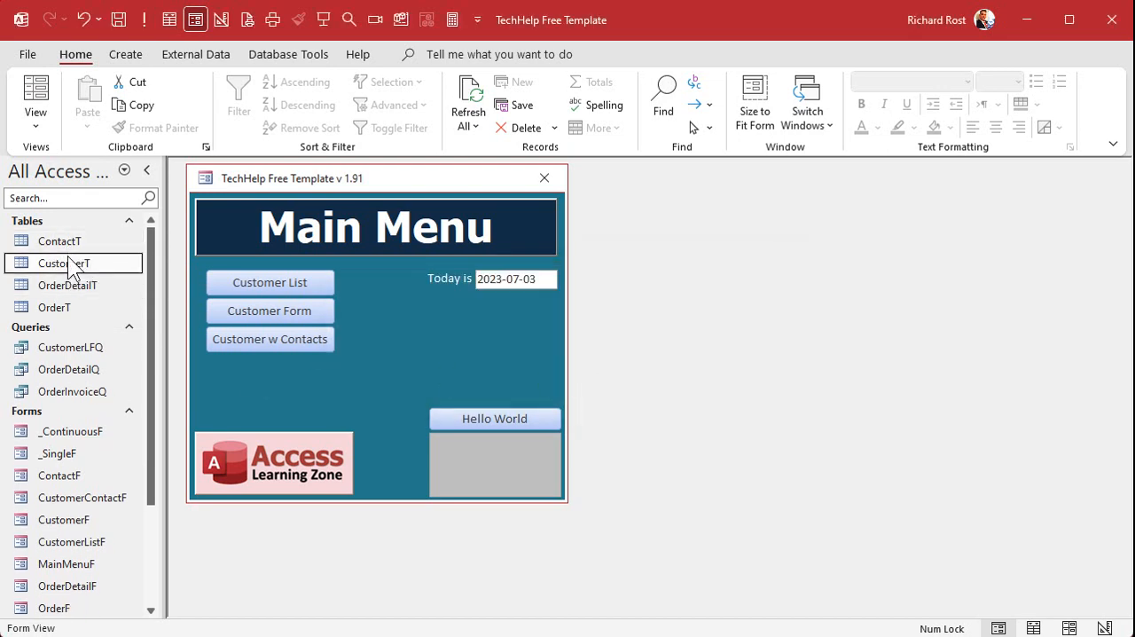
left_click(737, 378)
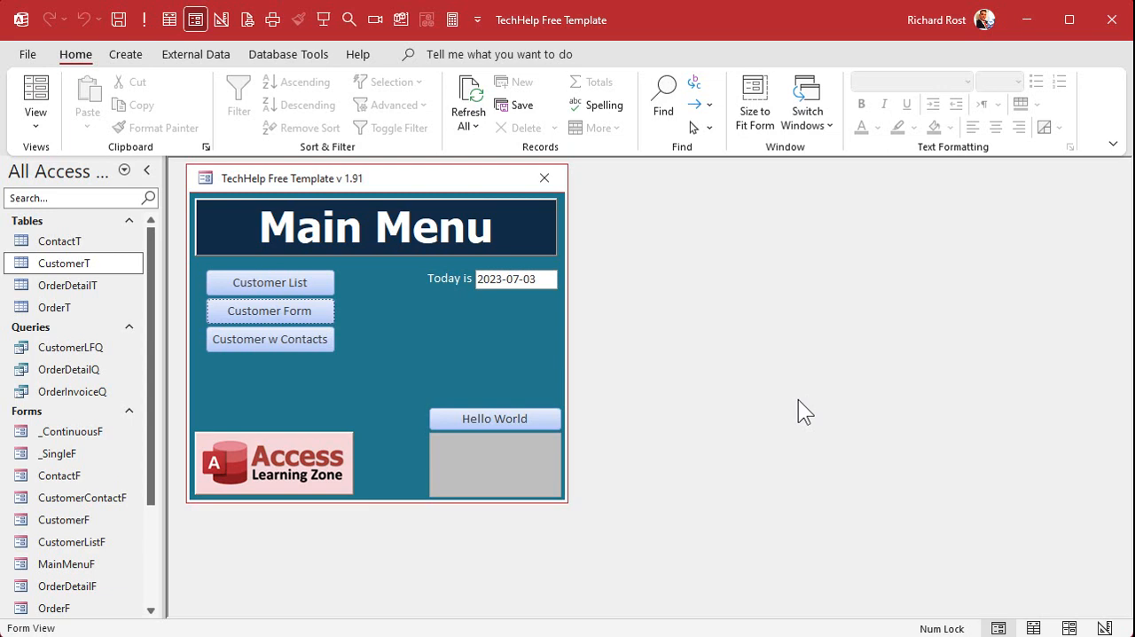
Create a new query containing ContactT and CustomerT, spacing the two tables apart in the design.
left_click(133, 53)
left_click(292, 104)
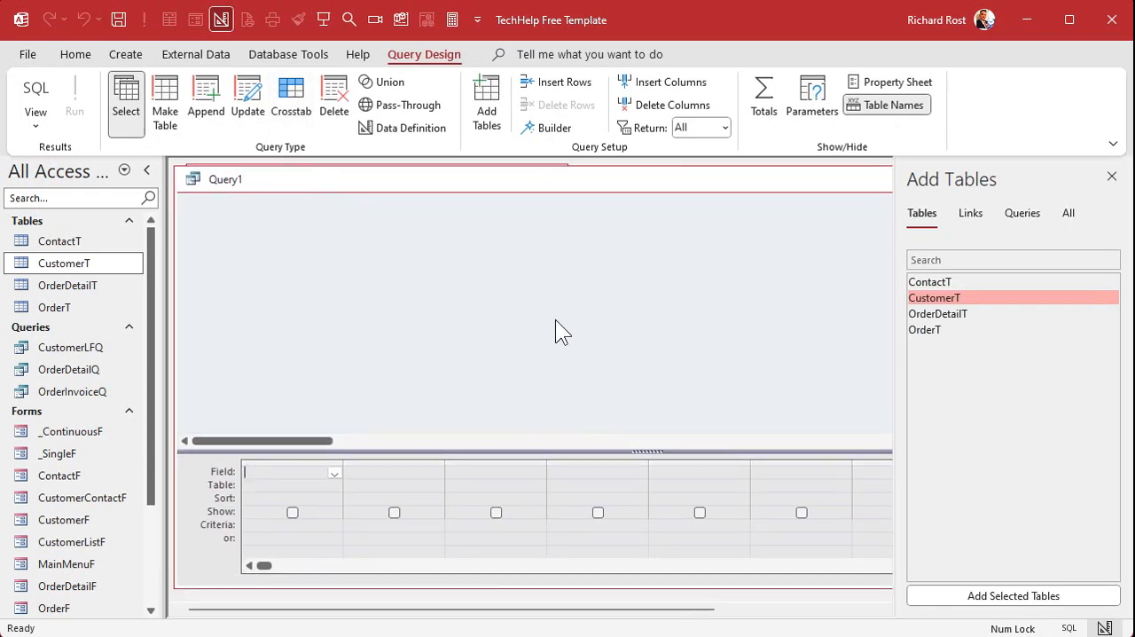
double_click(982, 280)
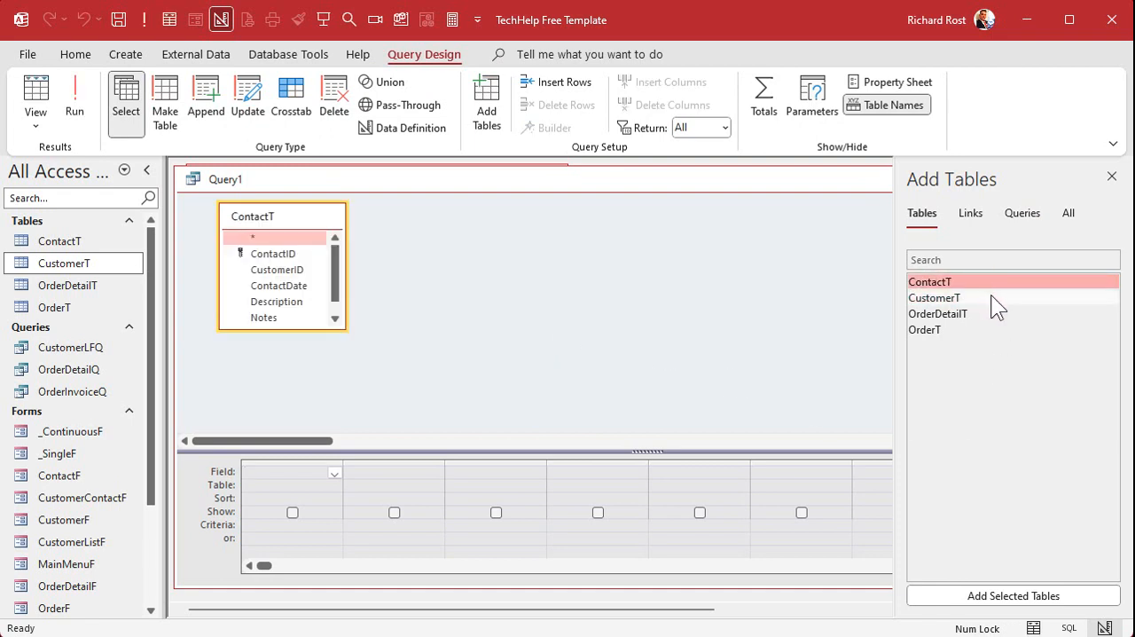
double_click(991, 297)
left_click_drag(465, 215, 661, 228)
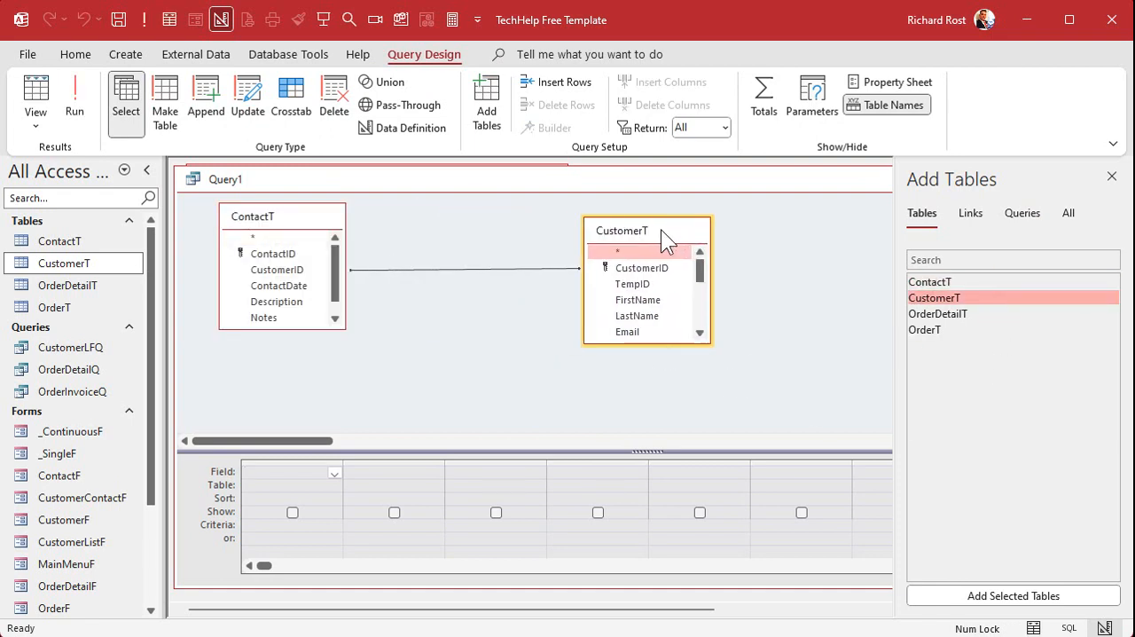
Review the TempID values in CustomerT and replace the query's default join with one from ContactT's CustomerID to CustomerT's TempID.
left_click(633, 270)
left_click(291, 275)
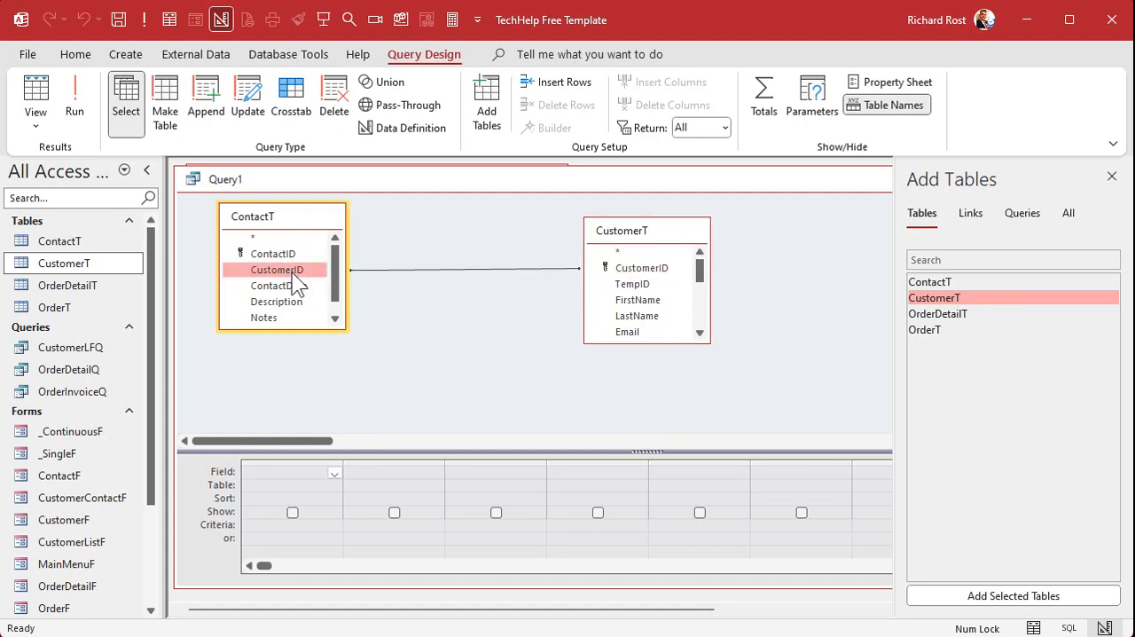
double_click(72, 264)
scroll(398, 338, "down", 7)
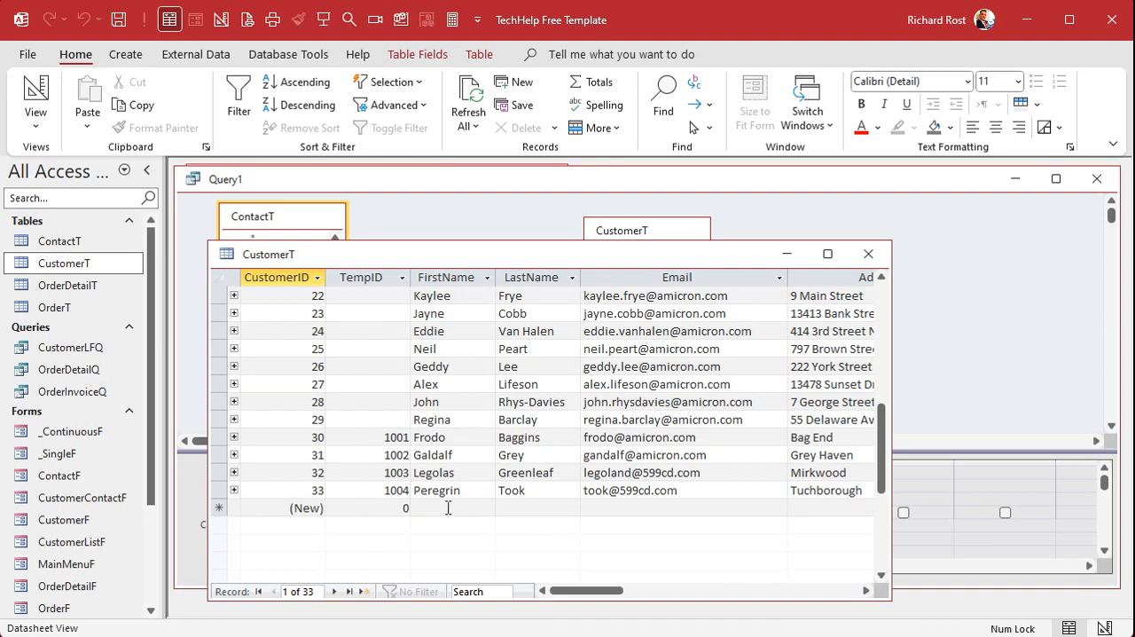
left_click(867, 253)
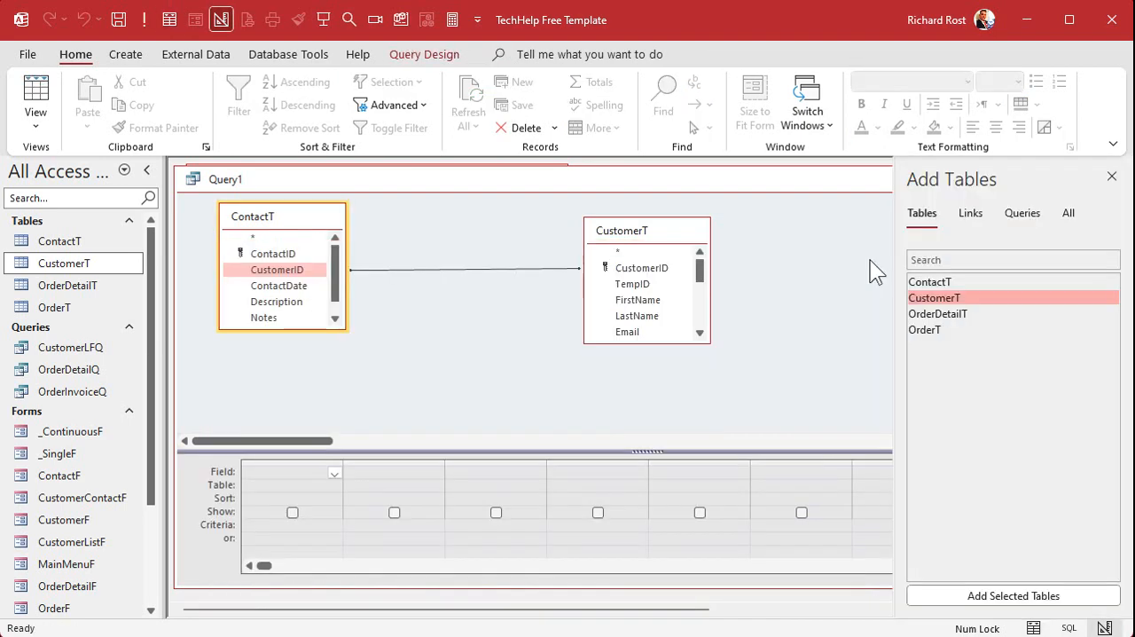
left_click(453, 269)
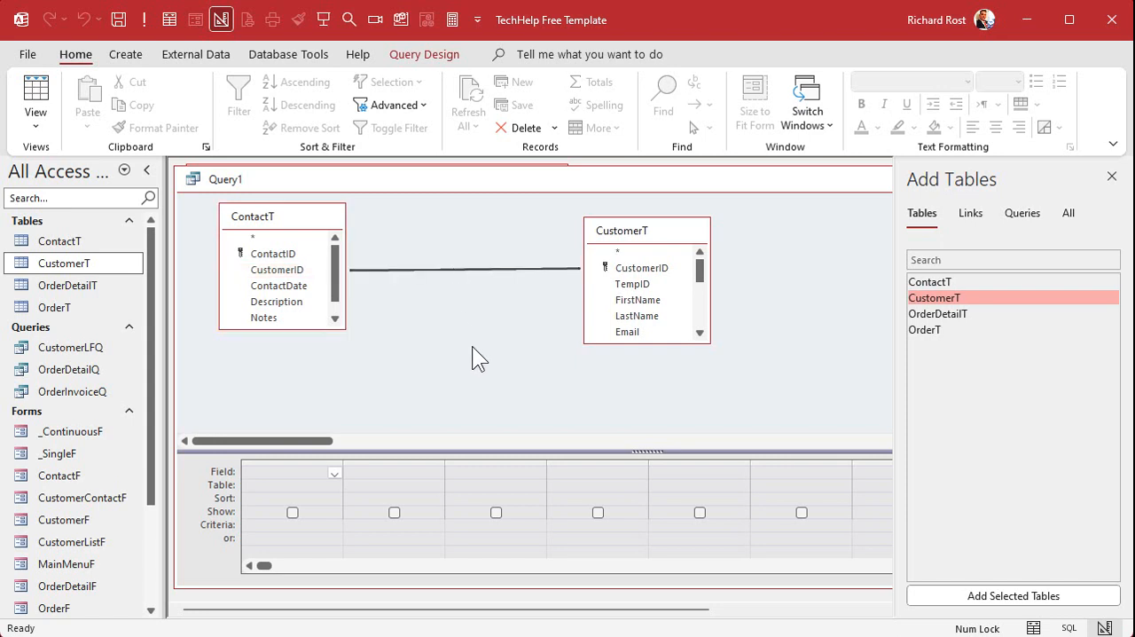
key("Delete")
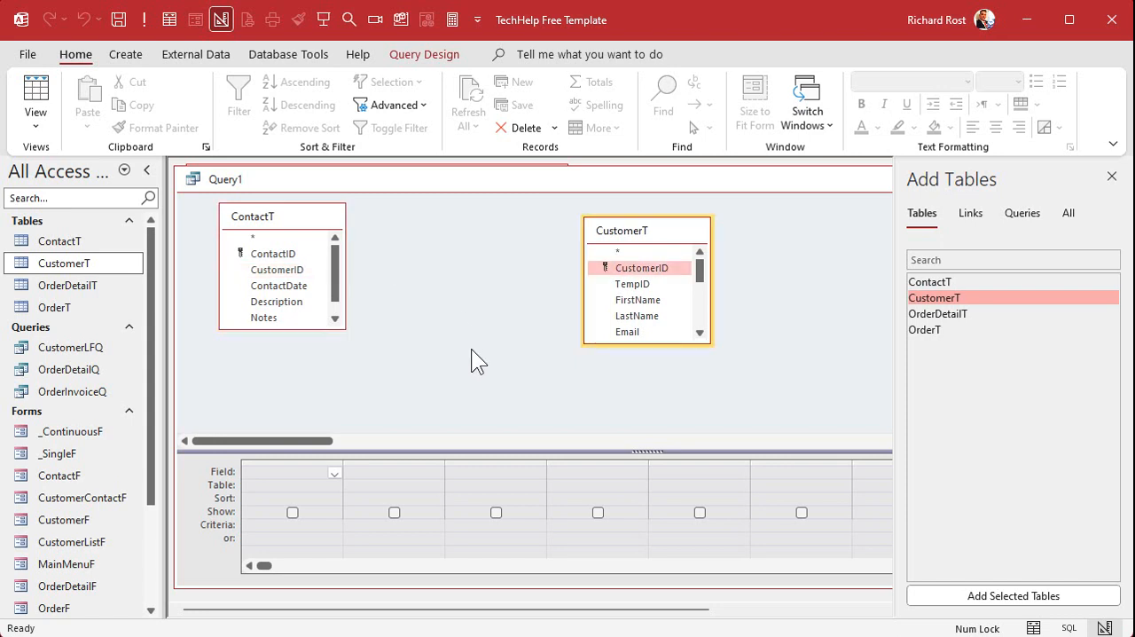
left_click(282, 270)
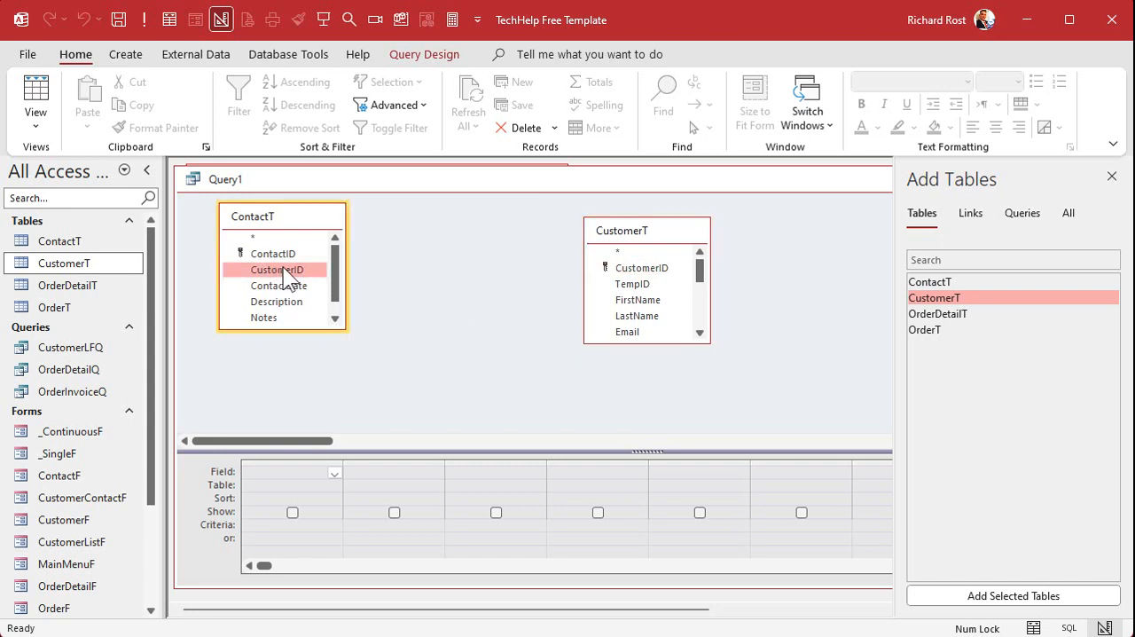
left_click(638, 285)
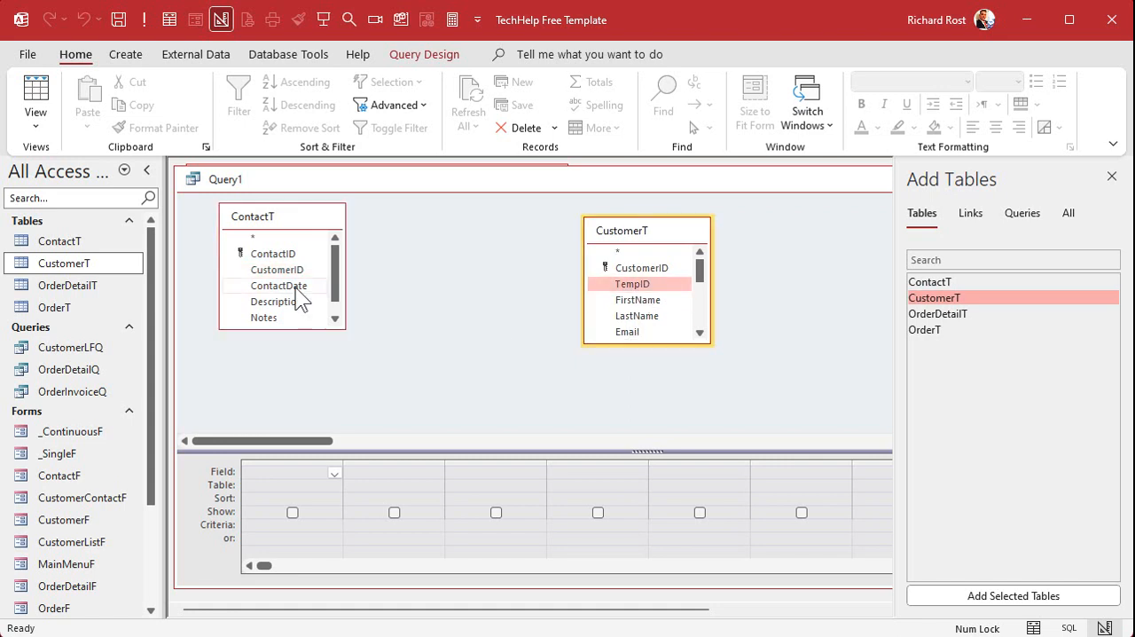
left_click(266, 271)
left_click_drag(277, 264, 640, 285)
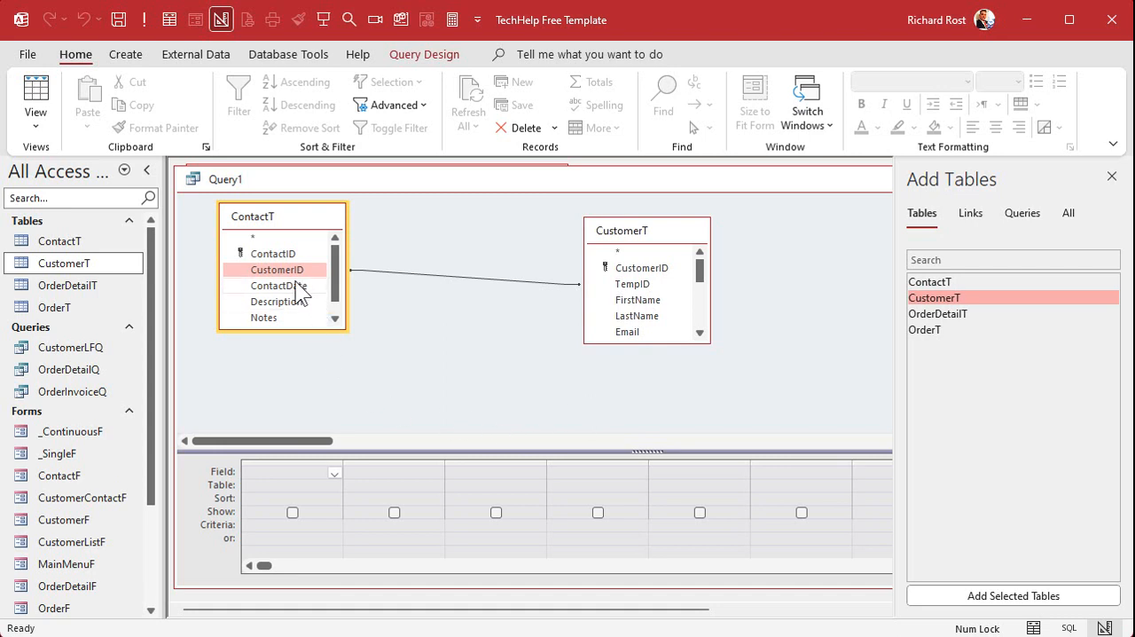
Preview the joined records with ContactT's ContactID and CustomerID plus CustomerT's FirstName, and clear these fields from the query design.
double_click(281, 253)
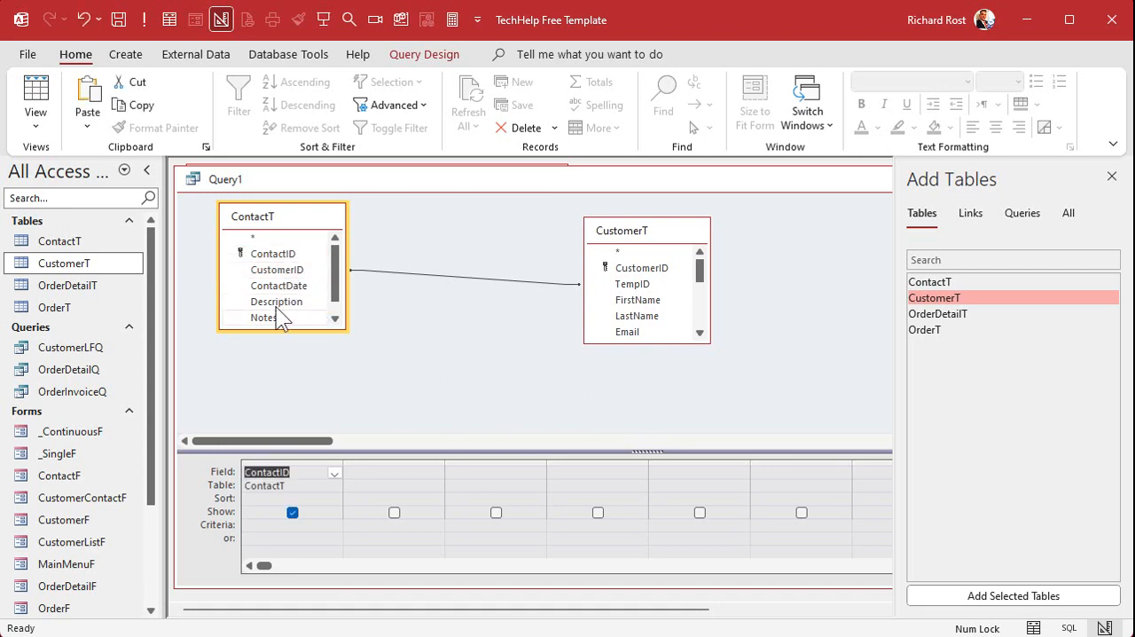
double_click(275, 269)
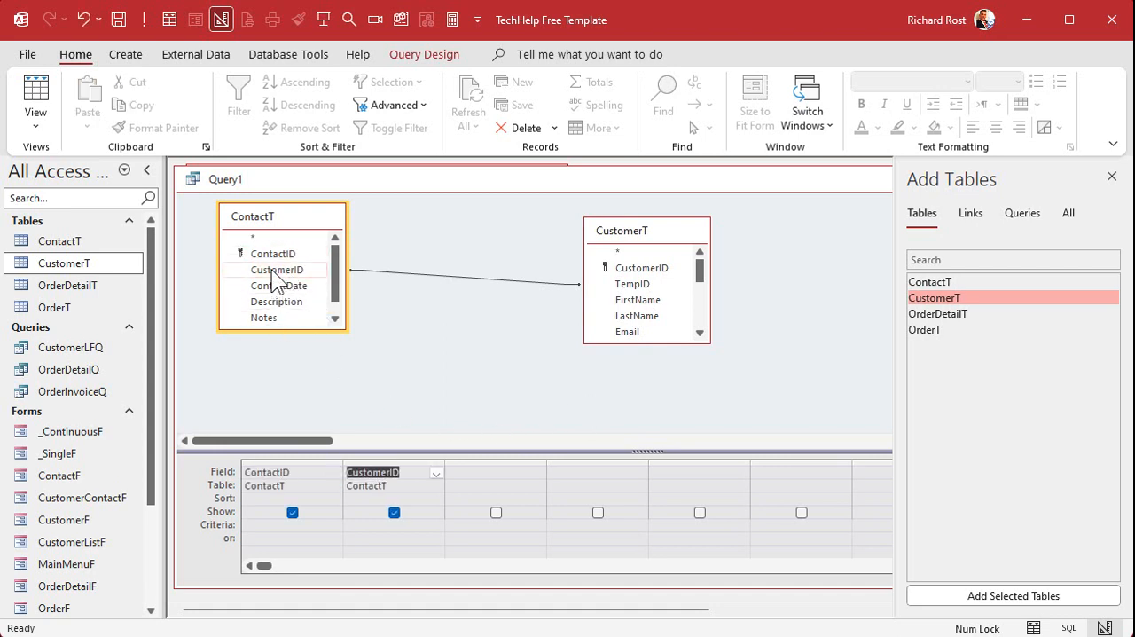
double_click(646, 302)
left_click(143, 19)
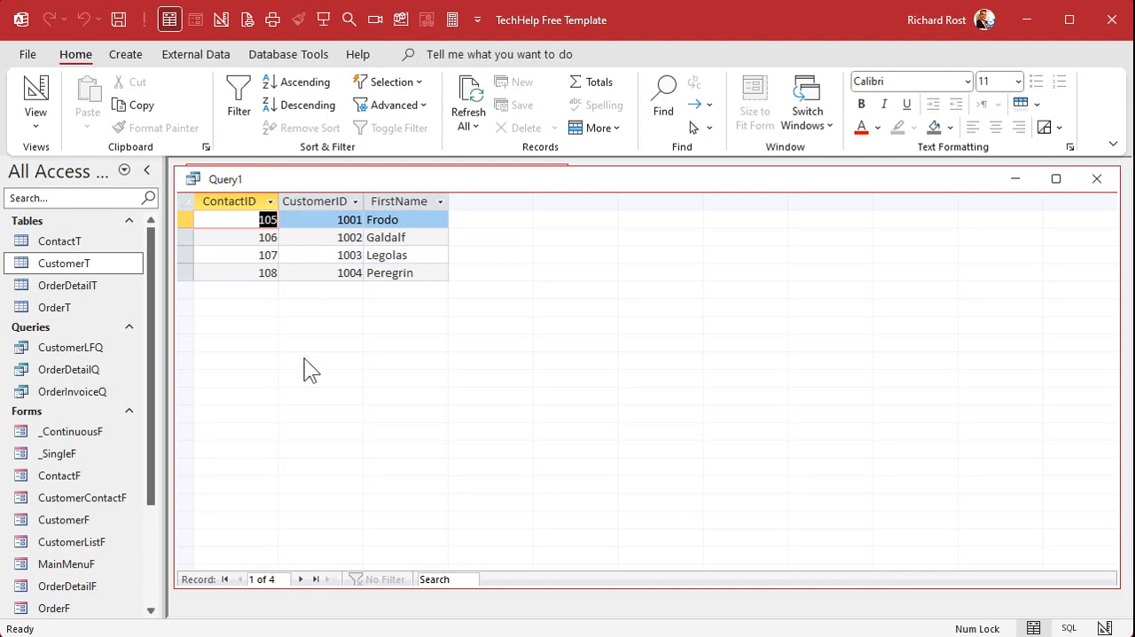
left_click(36, 94)
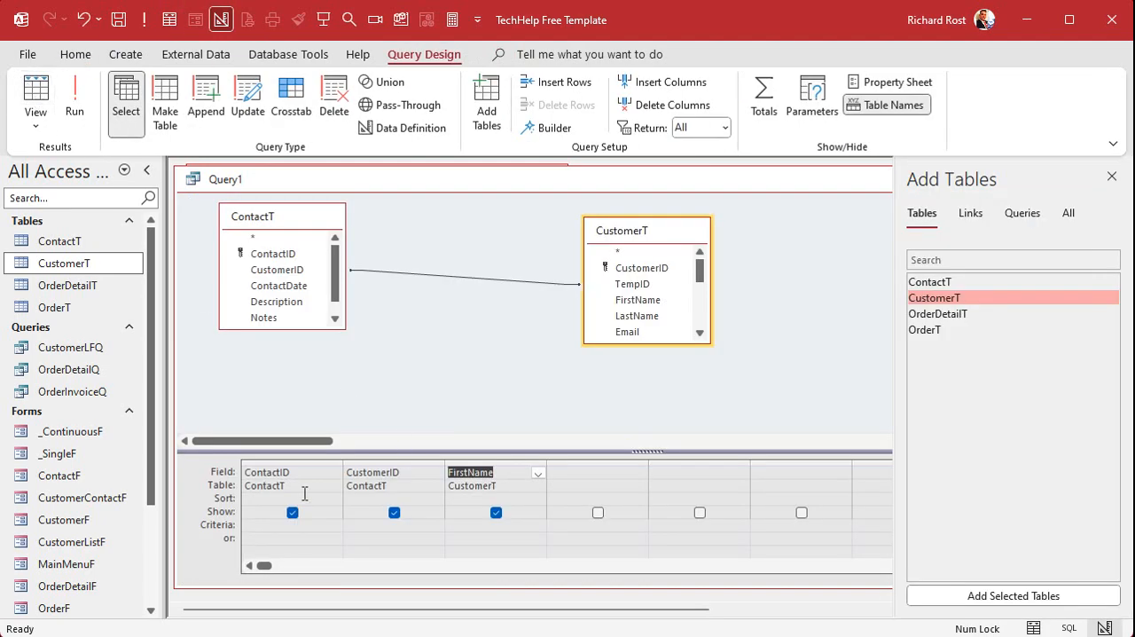
left_click_drag(295, 465, 479, 465)
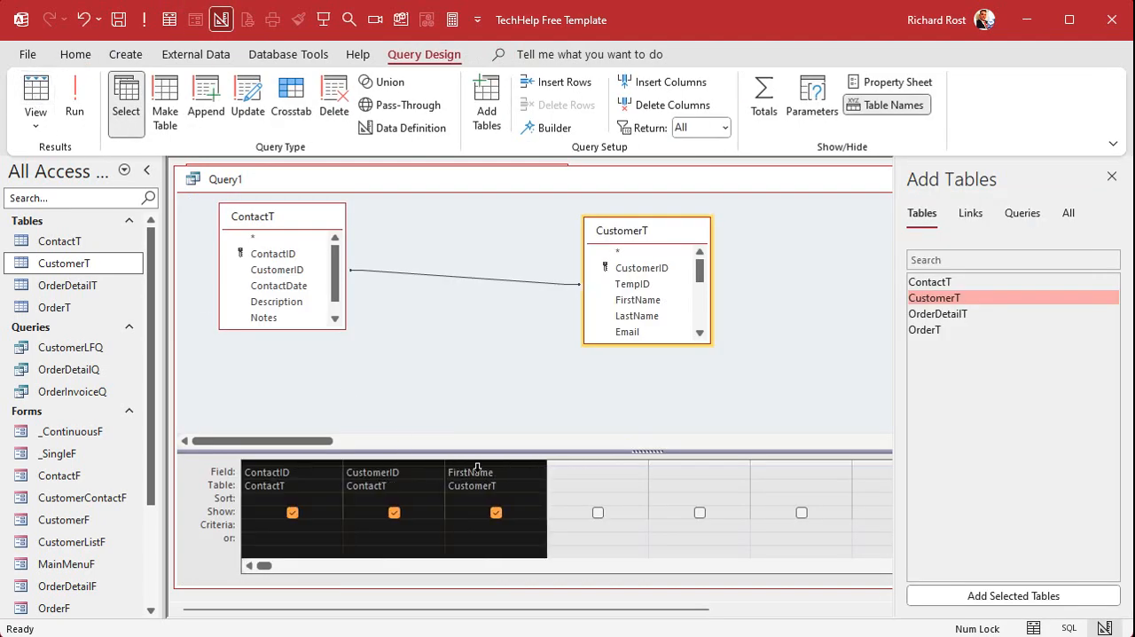
key("Delete")
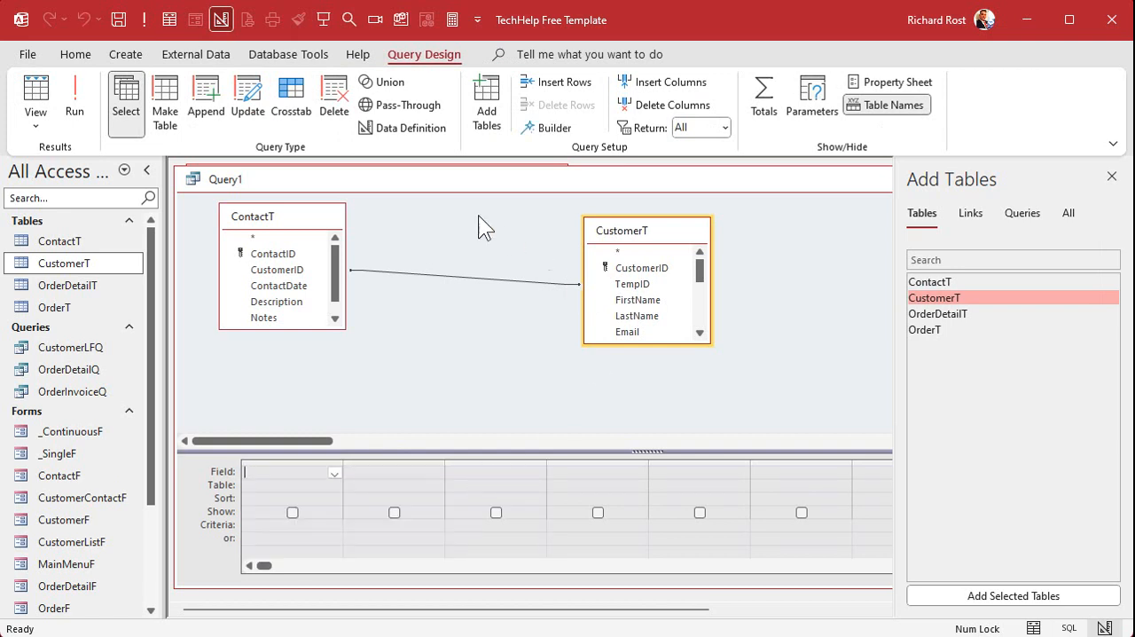
Convert the query to an update query that sets ContactT's CustomerID to [CustomerT].[CustomerID], widening the column to fit.
left_click(253, 105)
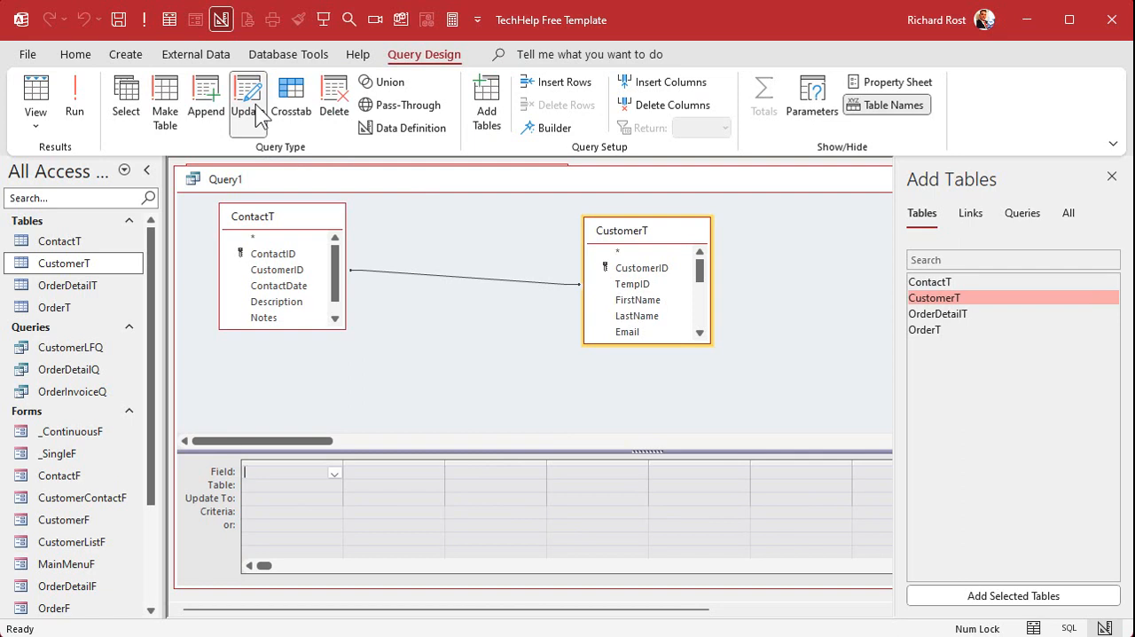
double_click(298, 270)
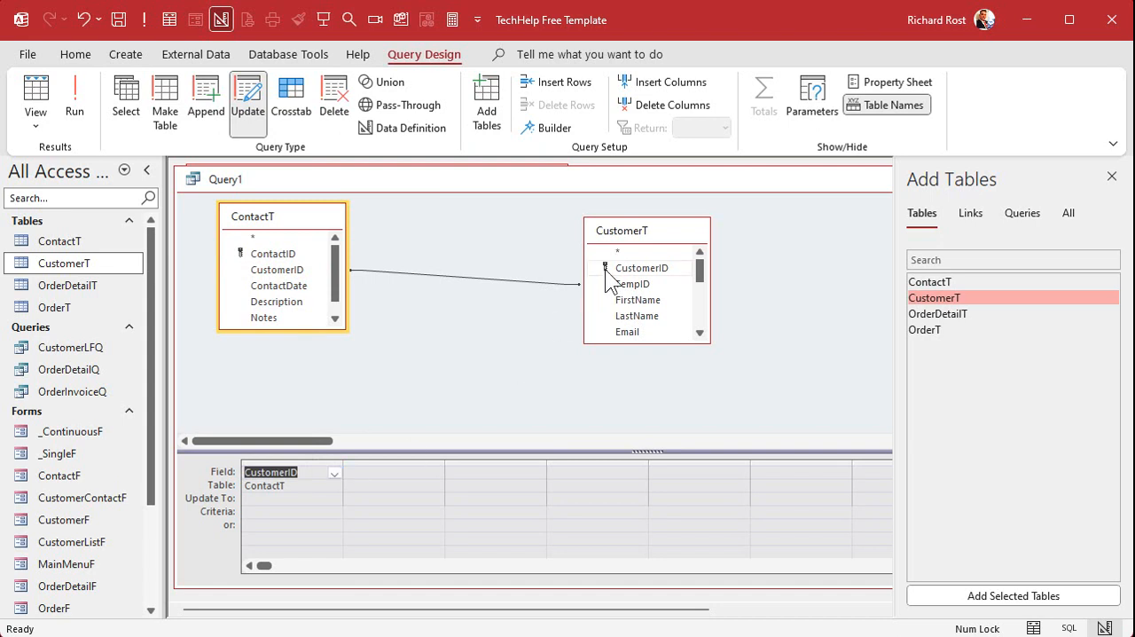
left_click(637, 268)
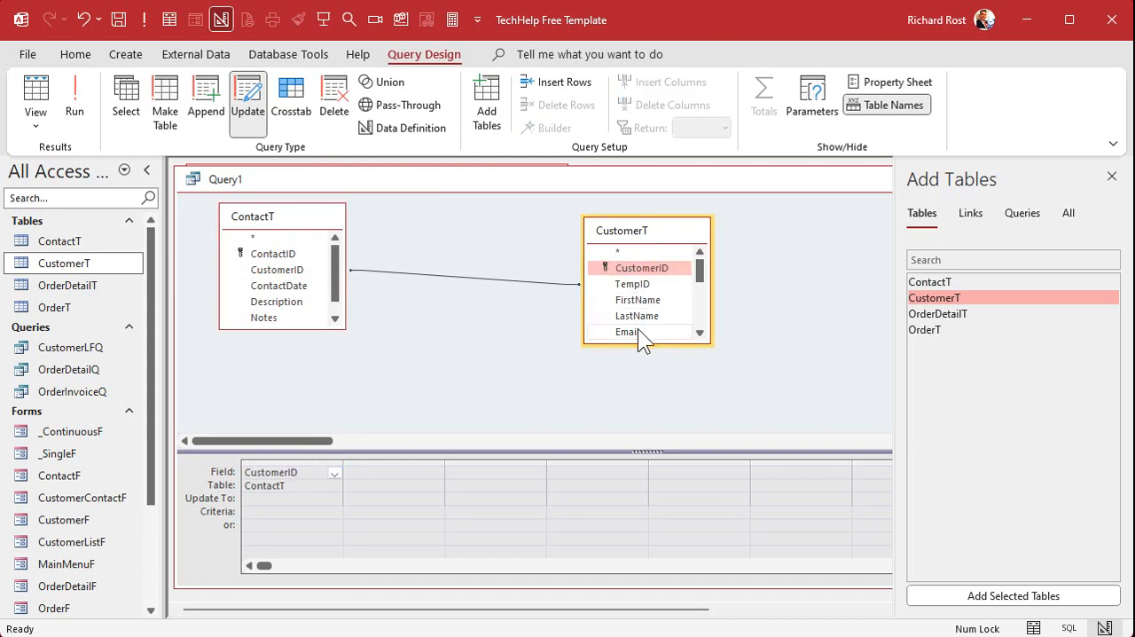
left_click(303, 497)
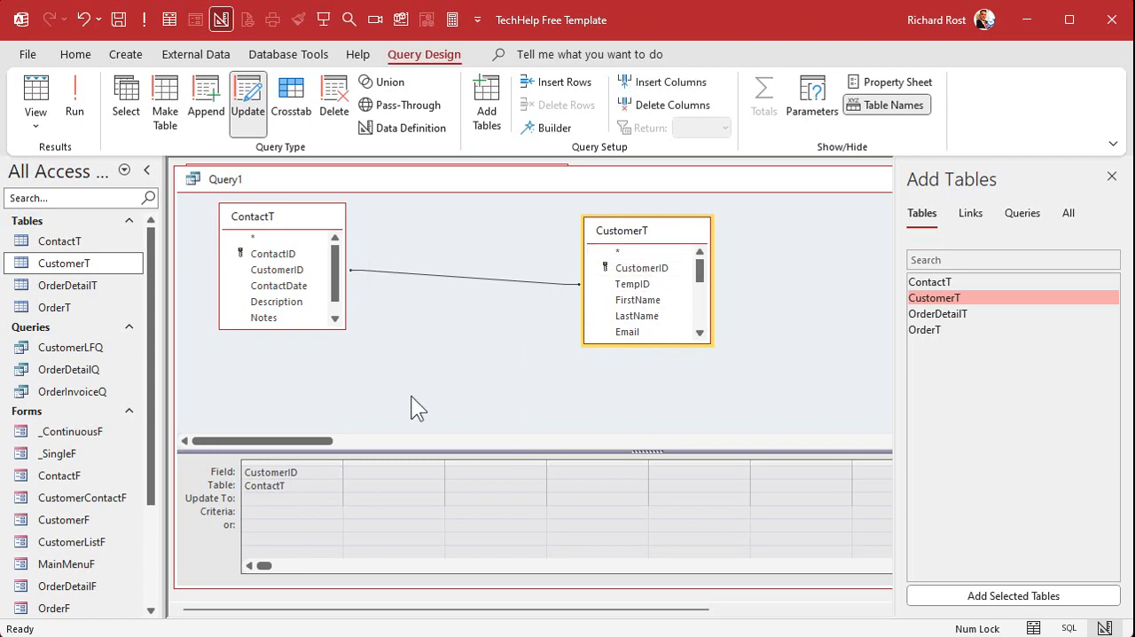
type("CustomerT.")
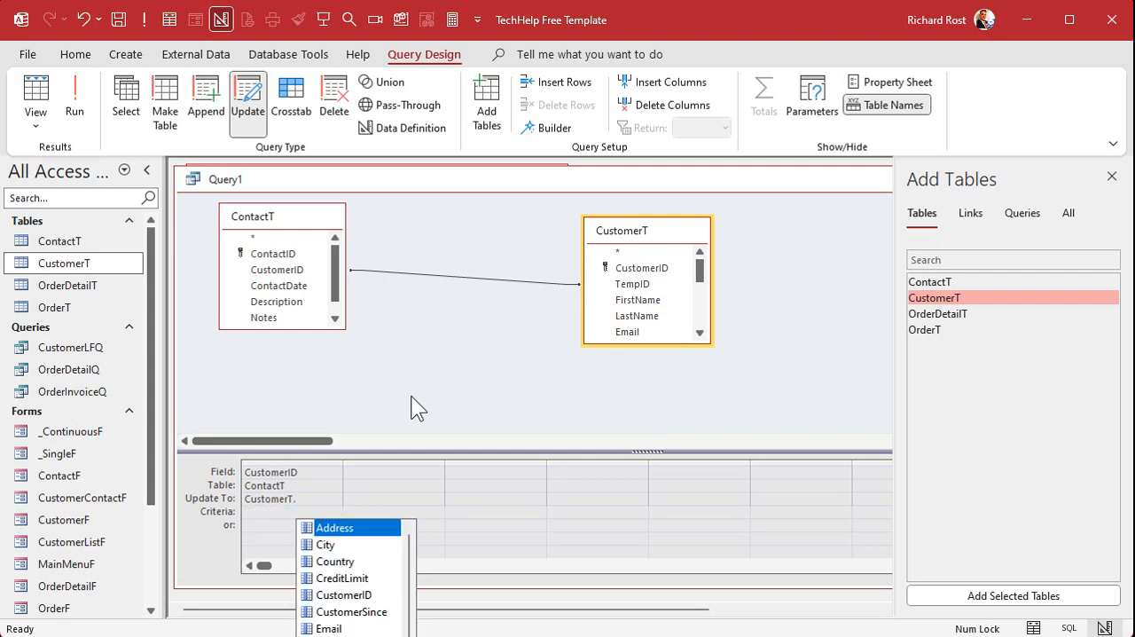
type("CustomerID")
key("Tab")
key("Tab")
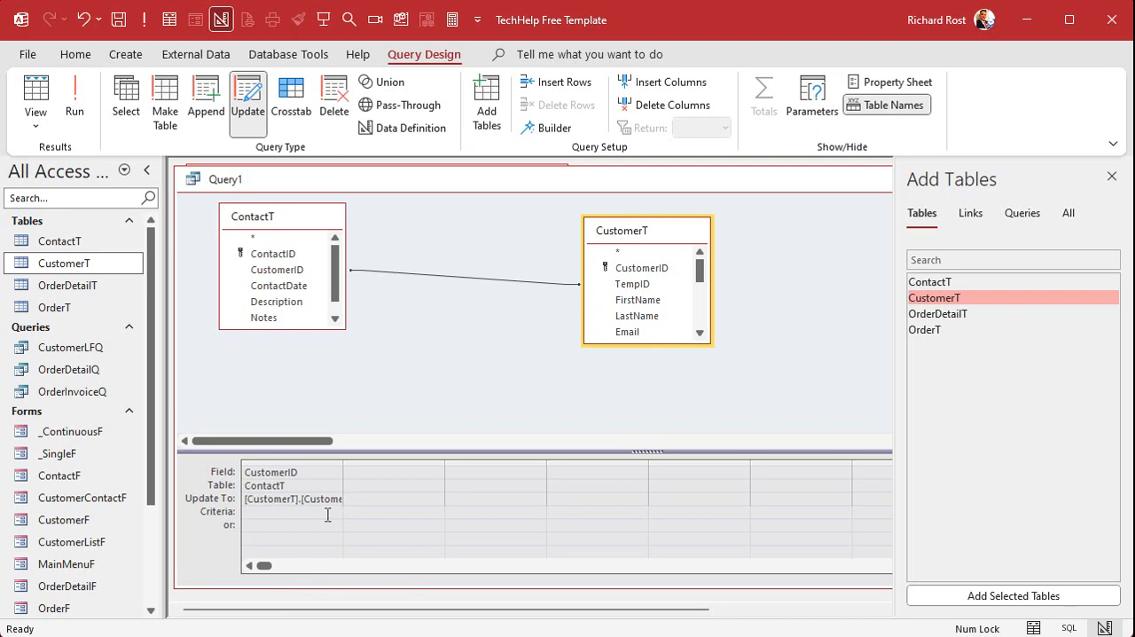
double_click(343, 459)
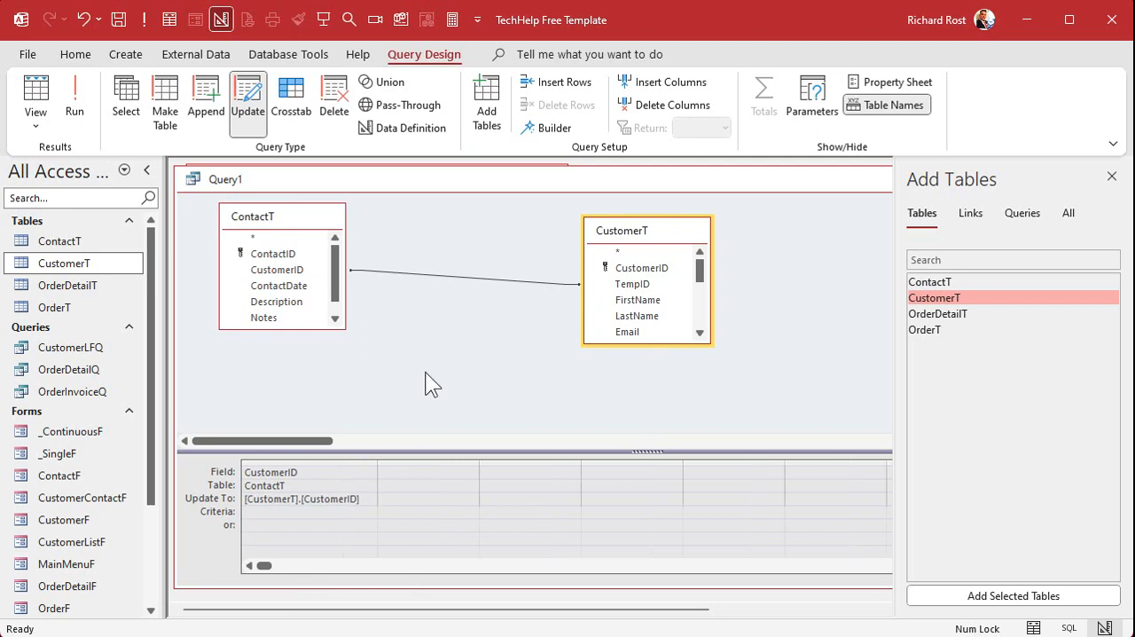
Run the update query and close it without saving its design.
left_click(68, 95)
left_click(1111, 176)
left_click(1099, 181)
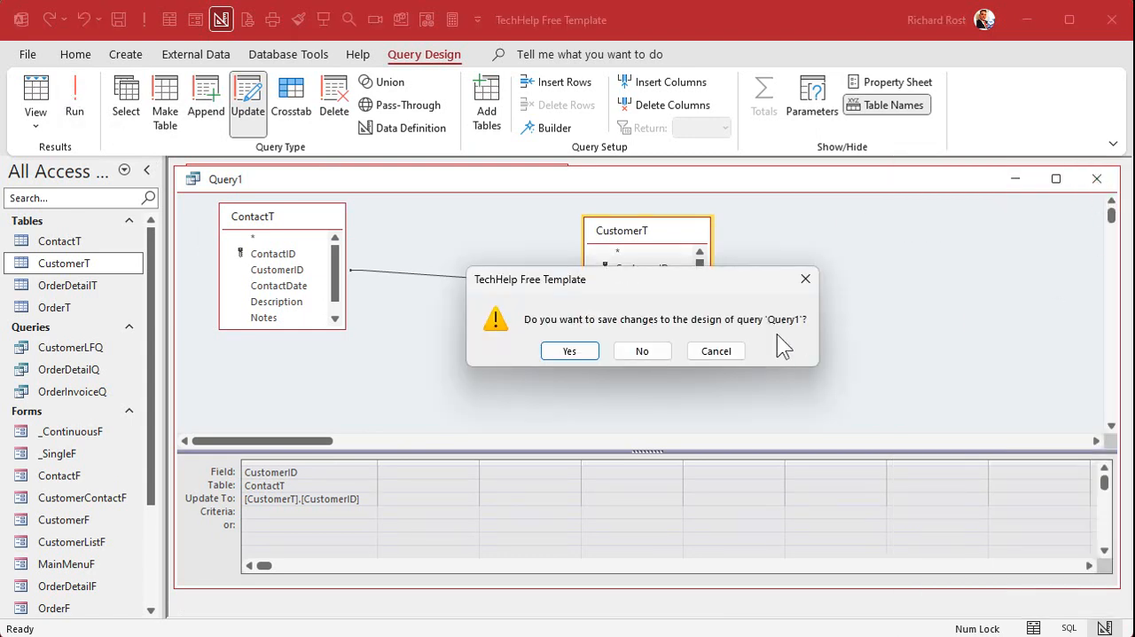
left_click(661, 347)
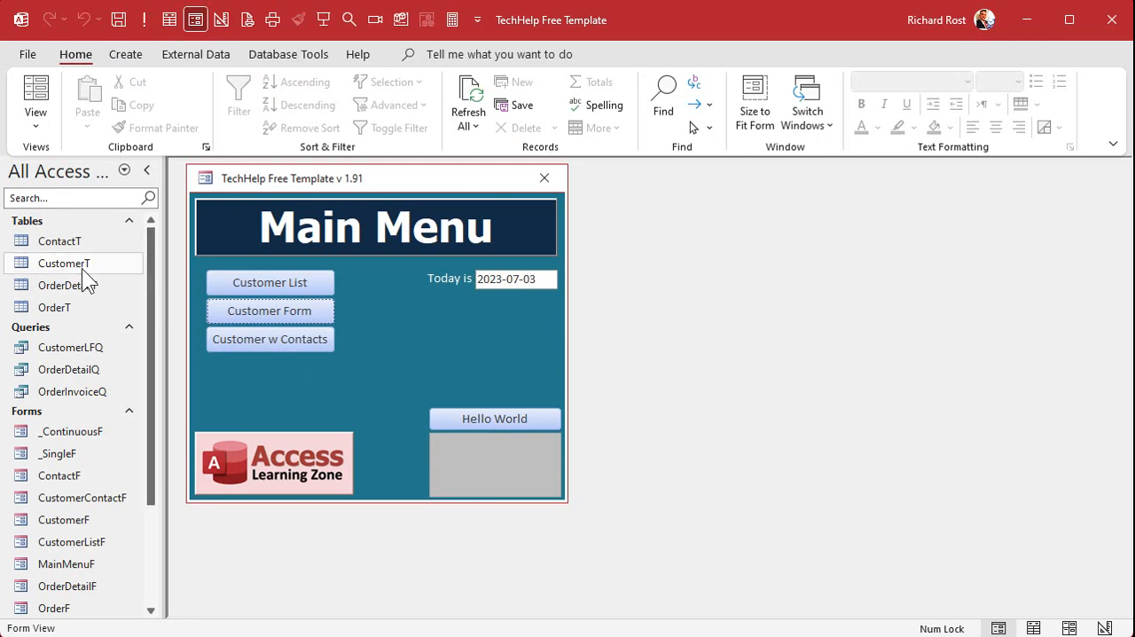
Examine the CustomerID values of the four appended contacts at the end of ContactT.
double_click(64, 240)
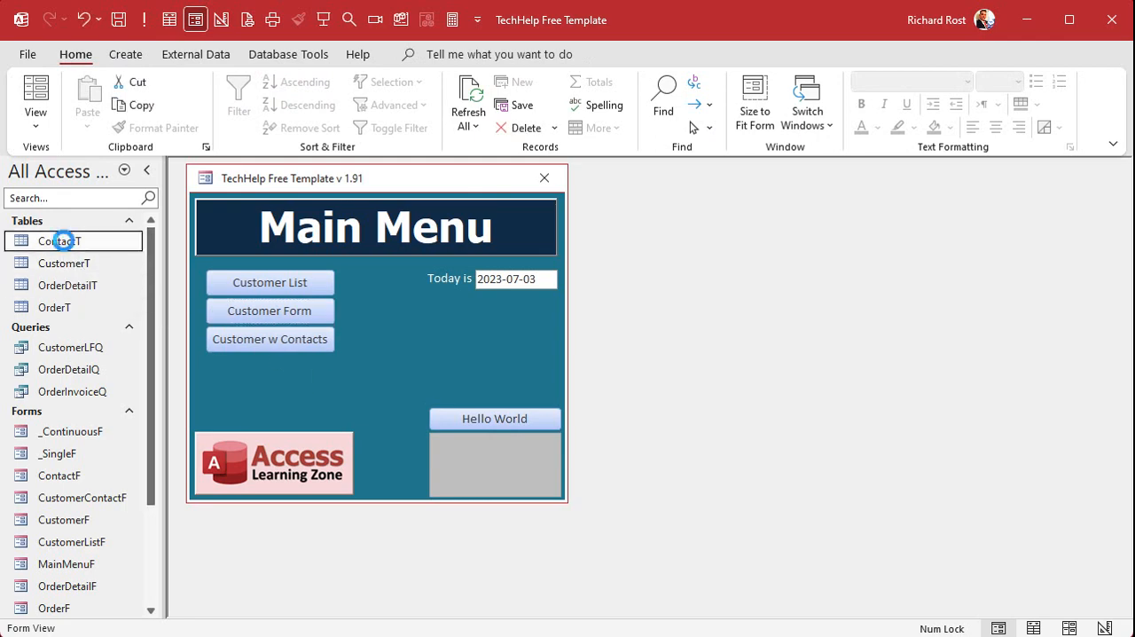
left_click(310, 607)
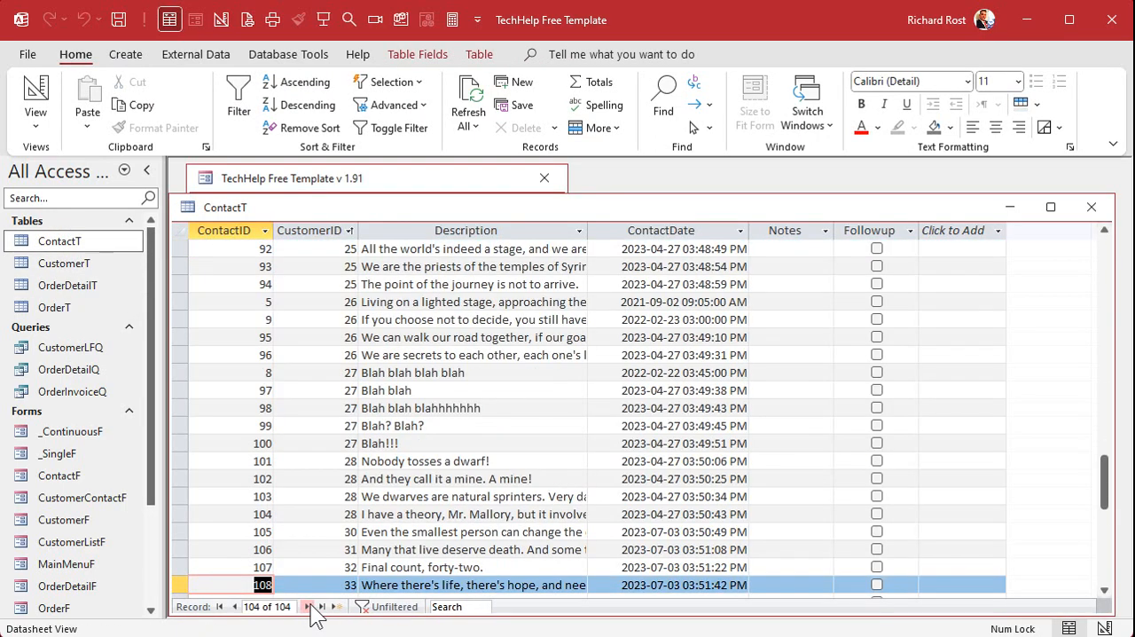
scroll(479, 447, "down", 2)
left_click_drag(179, 424, 181, 496)
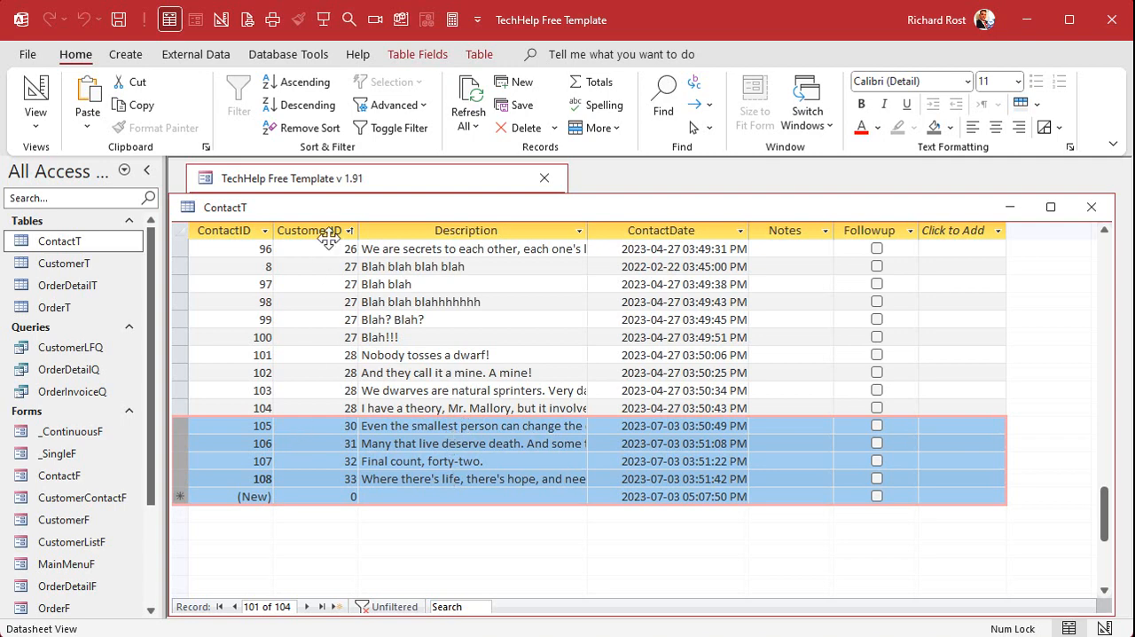
left_click(338, 426)
left_click(337, 443)
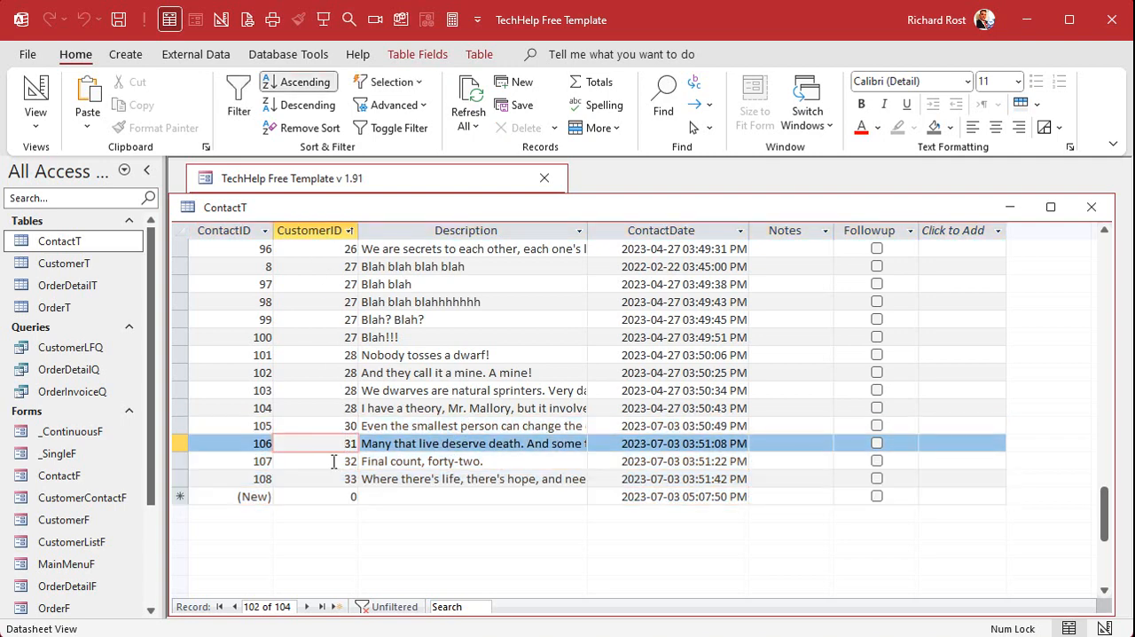
left_click(333, 461)
Compare the appended contacts' CustomerID values with the CustomerIDs of the last customers in CustomerT, closing ContactT.
double_click(67, 263)
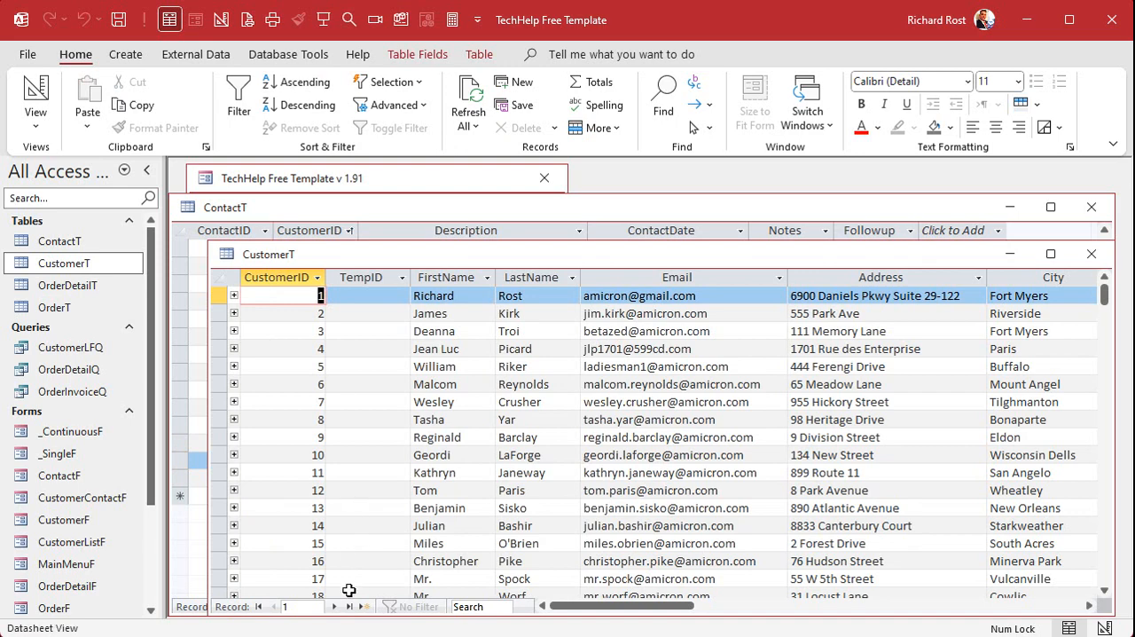
left_click(349, 607)
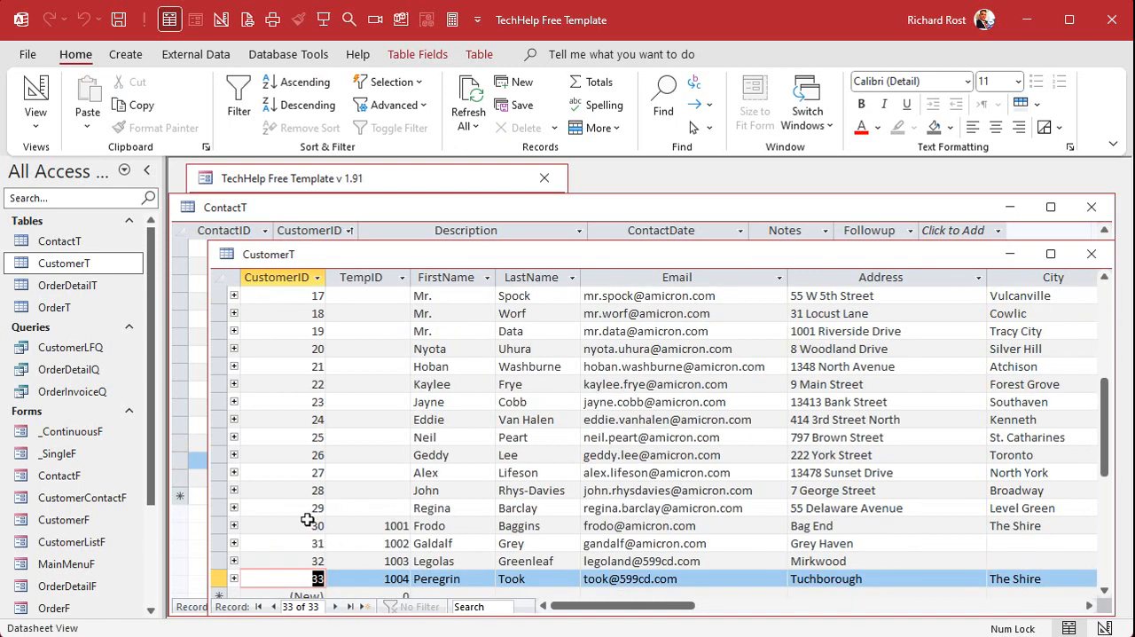
left_click_drag(483, 251, 713, 214)
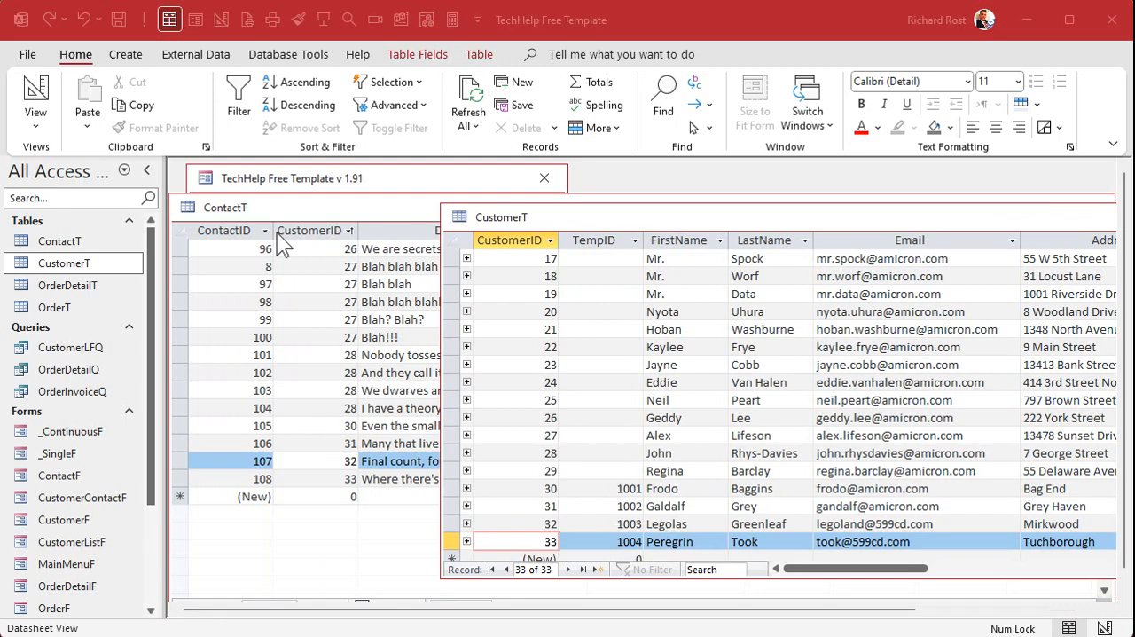
double_click(187, 209)
Delete the TempID field and its index from CustomerT's design, and save the table.
left_click_drag(627, 215, 389, 204)
left_click(377, 219)
right_click(475, 203)
left_click(557, 296)
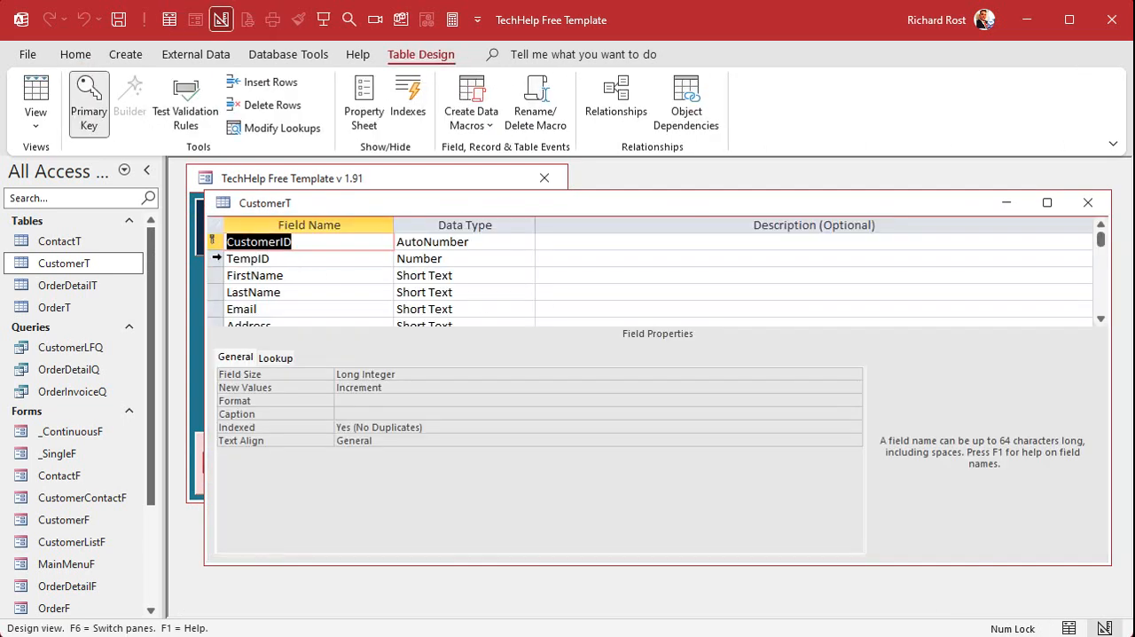
key("Delete")
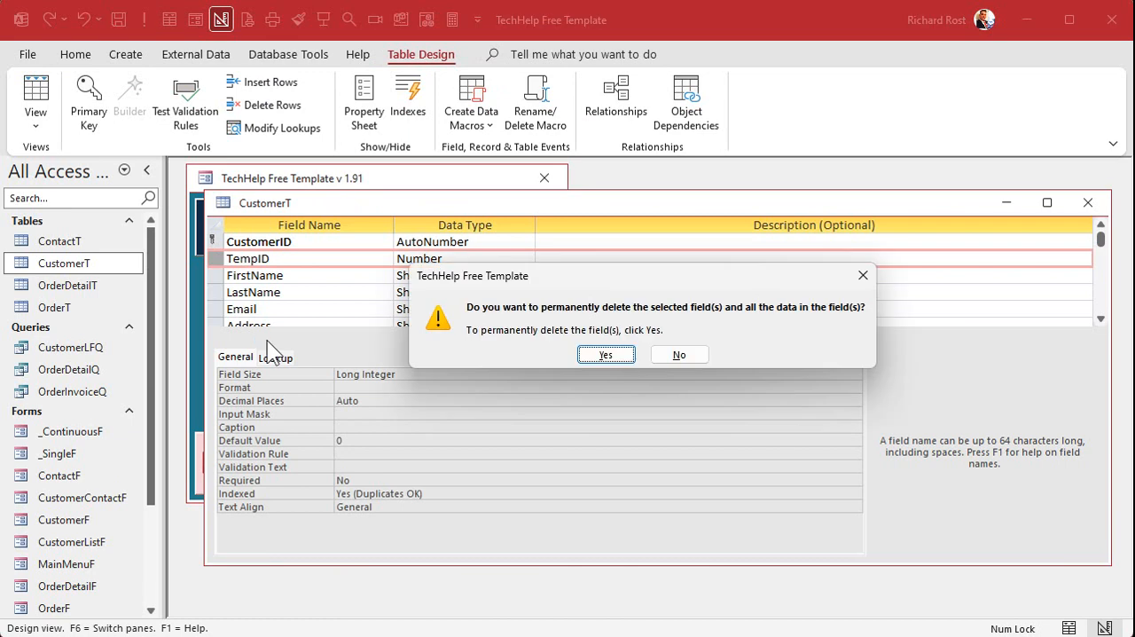
left_click(605, 354)
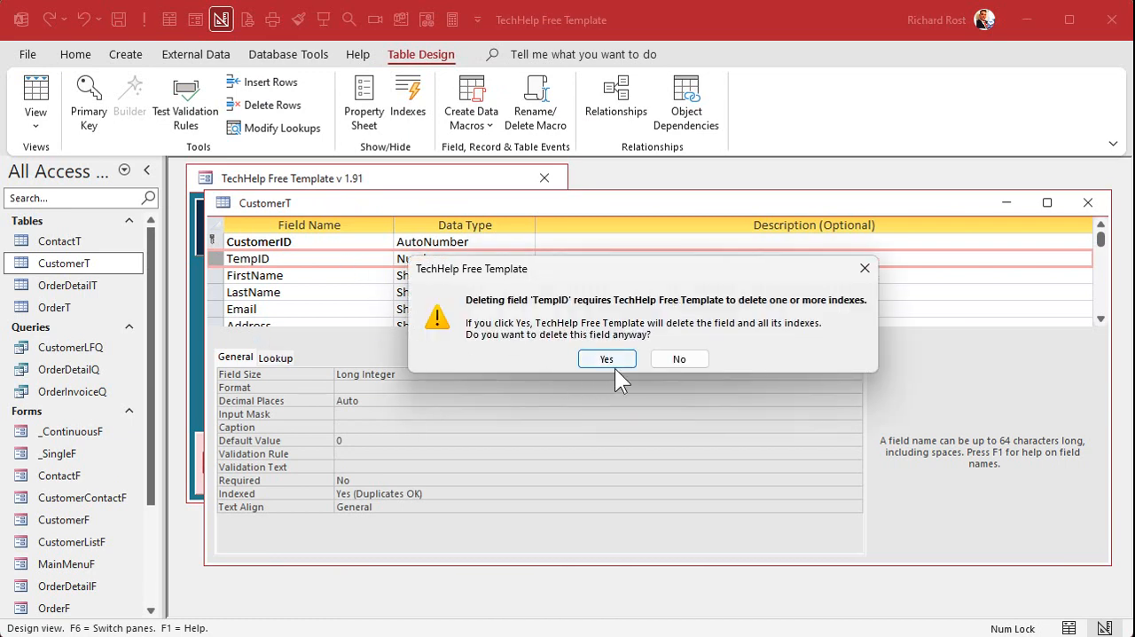
left_click(612, 359)
left_click(1088, 202)
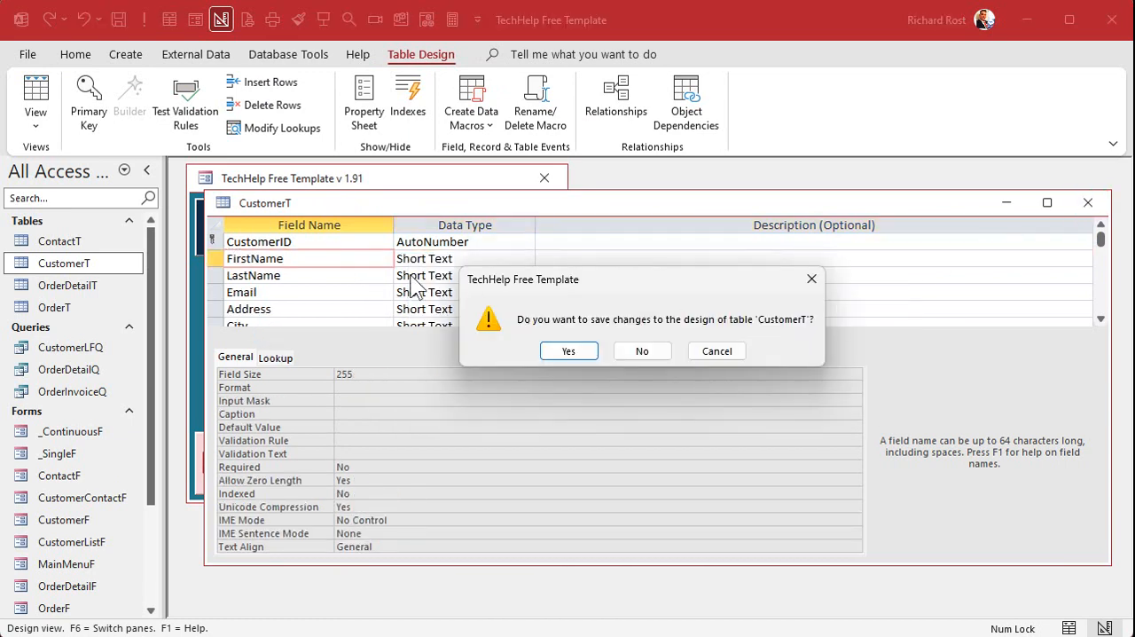
left_click(568, 351)
Review the four appended customers at the end of the Customer List form.
left_click(284, 309)
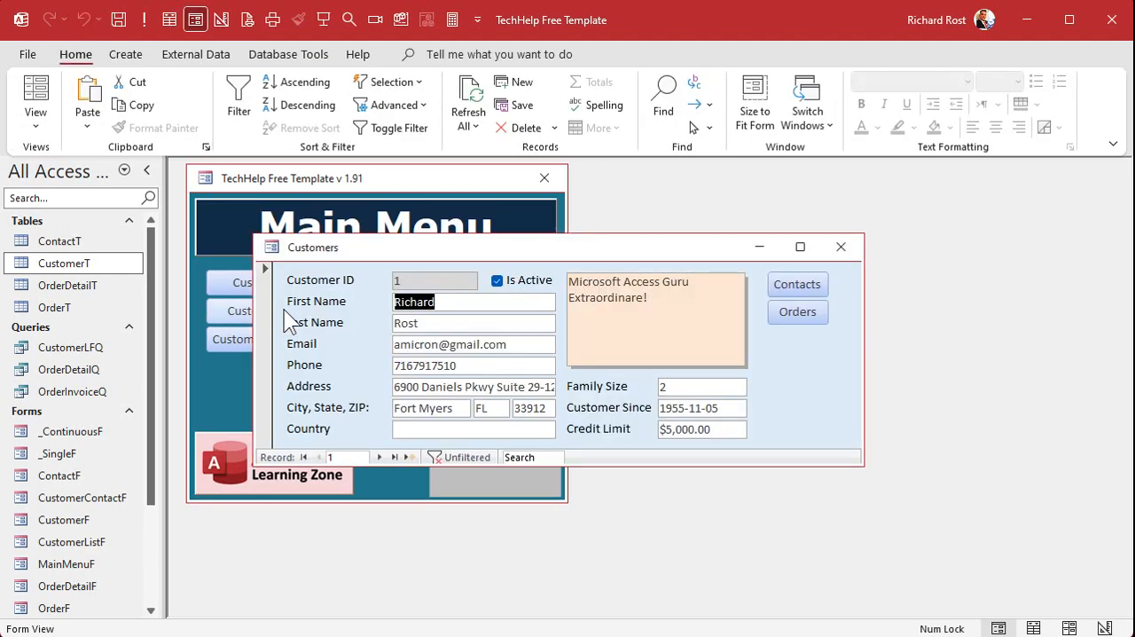
left_click(840, 246)
left_click(291, 288)
scroll(417, 355, "down", 2)
scroll(416, 354, "down", 4)
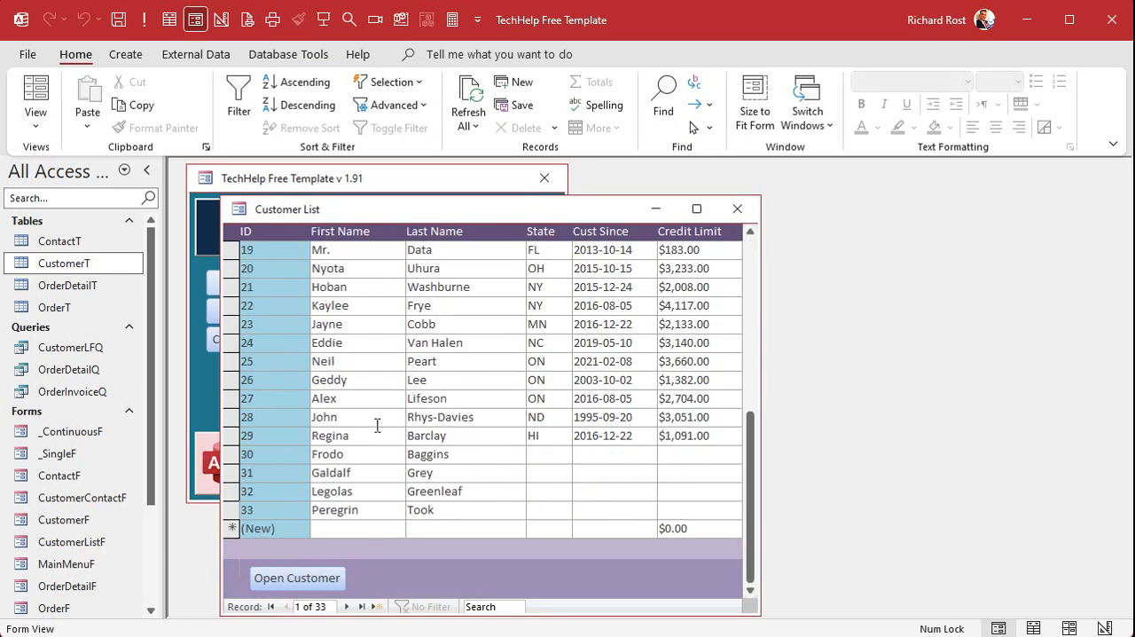
left_click(341, 453)
left_click(377, 514)
left_click(359, 474)
left_click(361, 488)
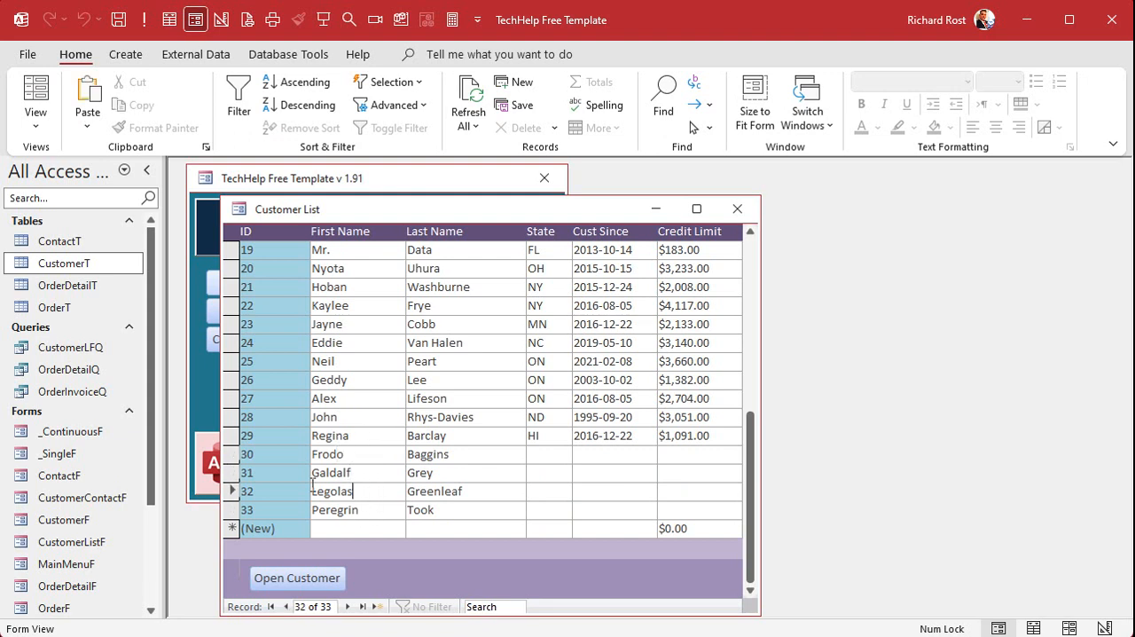
left_click(362, 455)
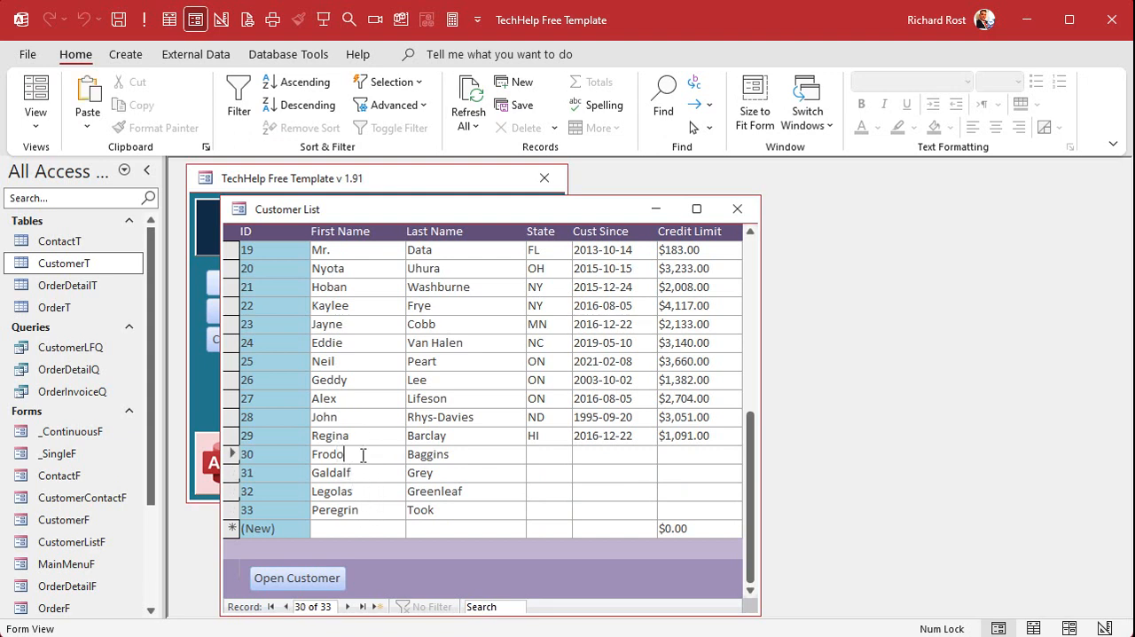
Check the contacts of the second appended customer from its customer record, closing both forms.
double_click(268, 473)
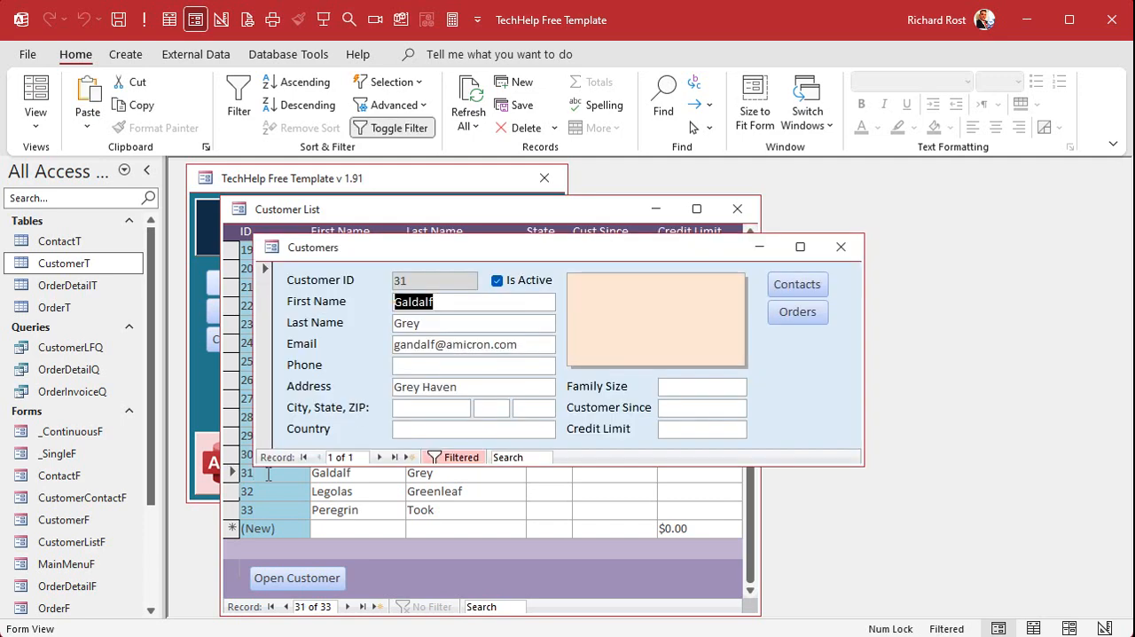
left_click(793, 284)
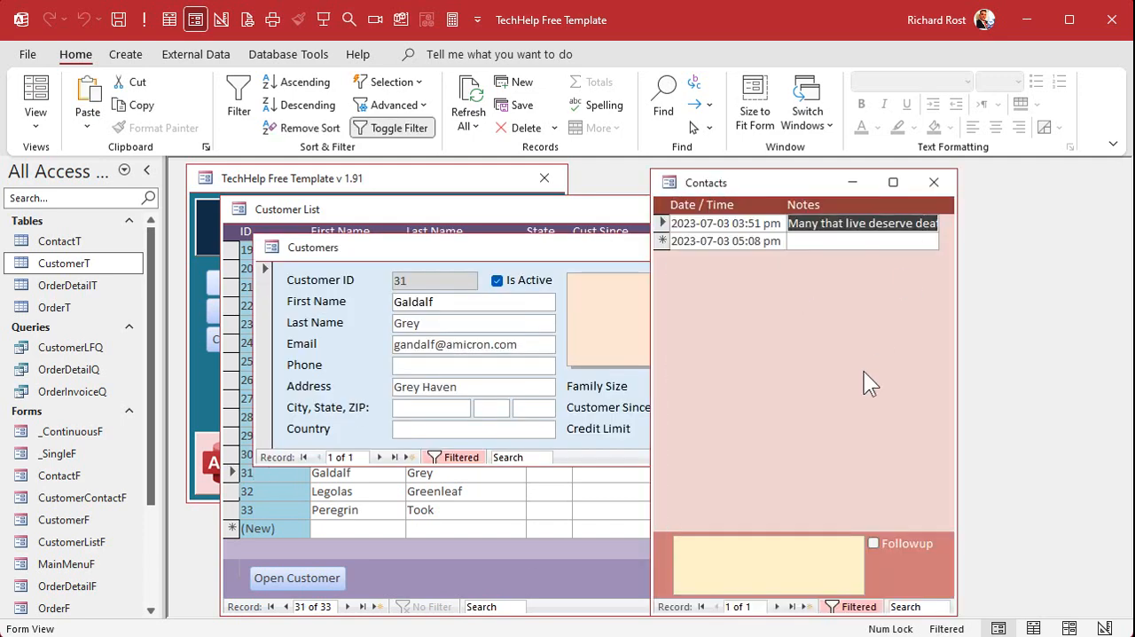
left_click(933, 183)
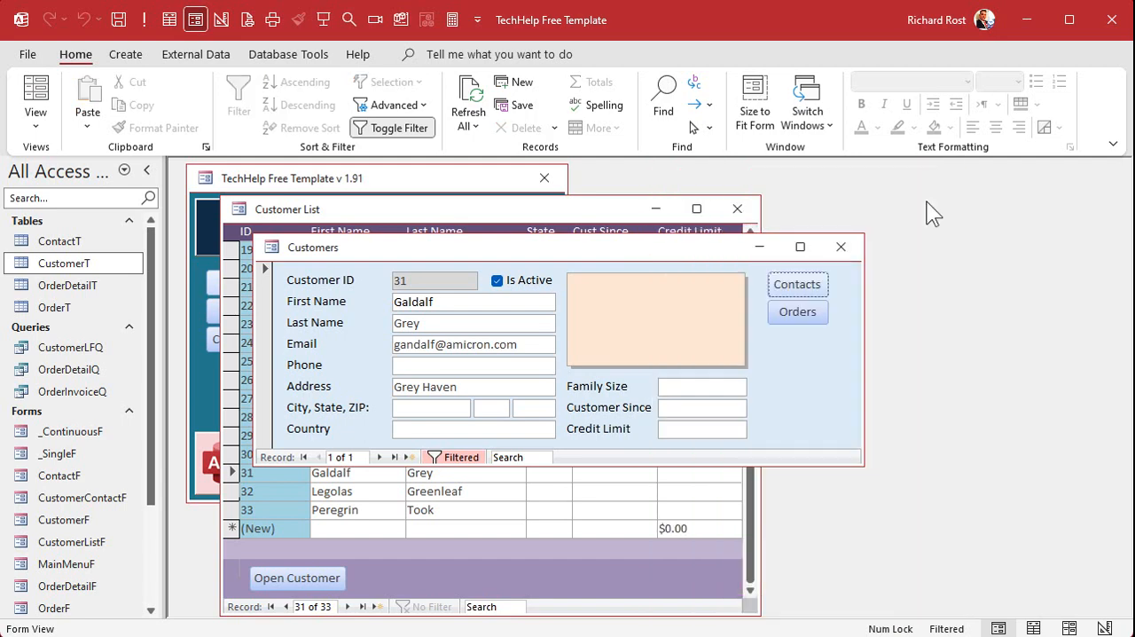
left_click(840, 248)
Check the contacts of the third appended customer, closing its forms and the customer list.
double_click(288, 491)
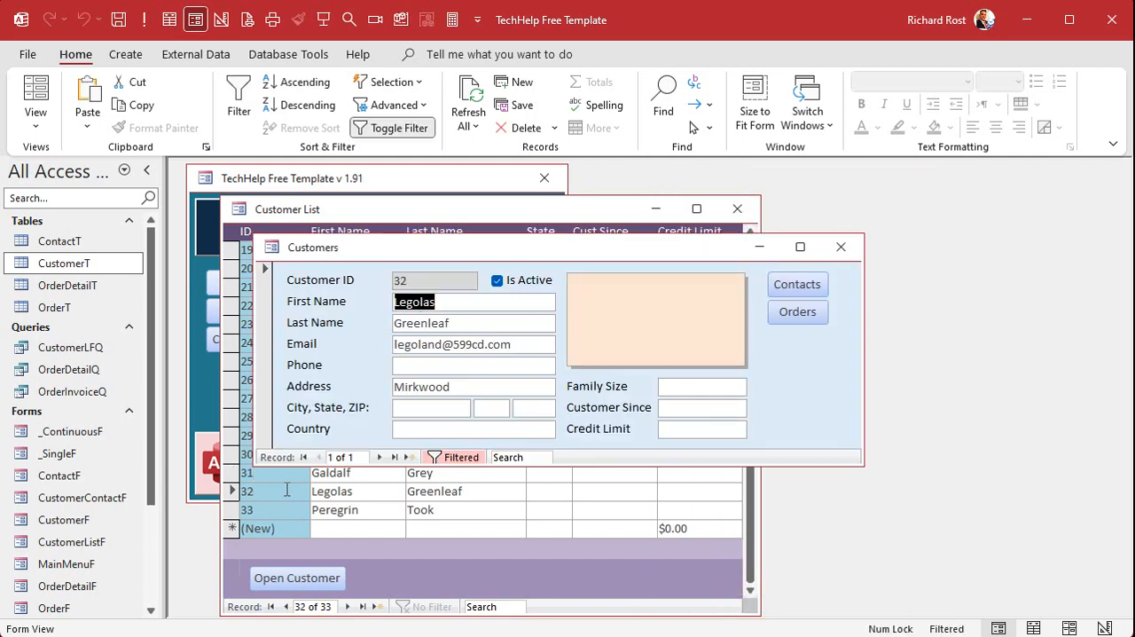
left_click(794, 291)
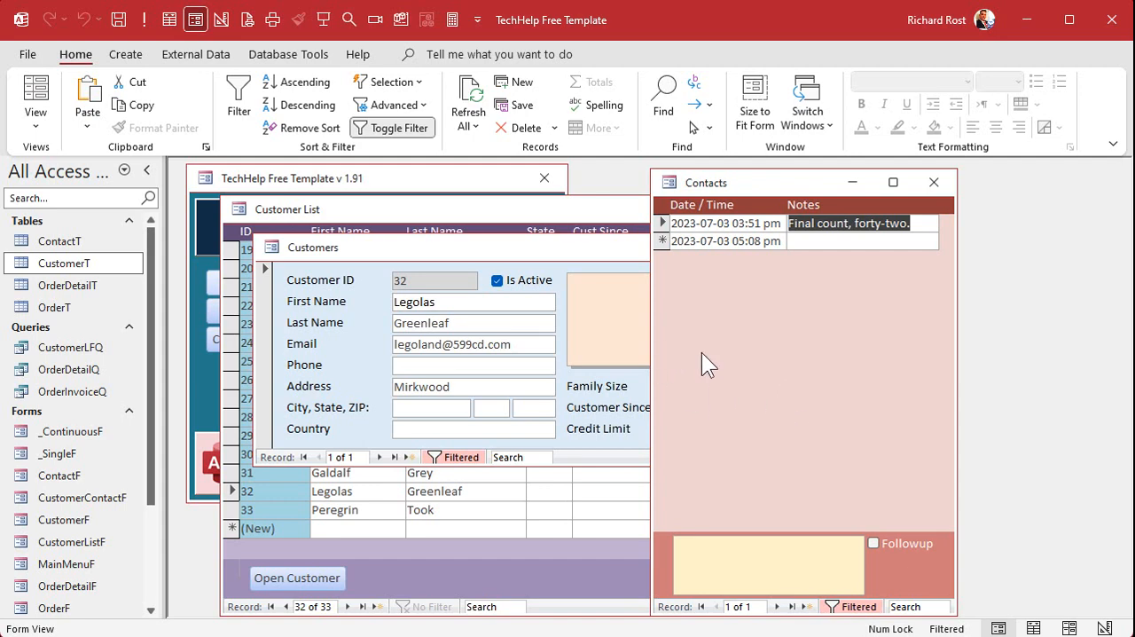
left_click(931, 182)
left_click(853, 245)
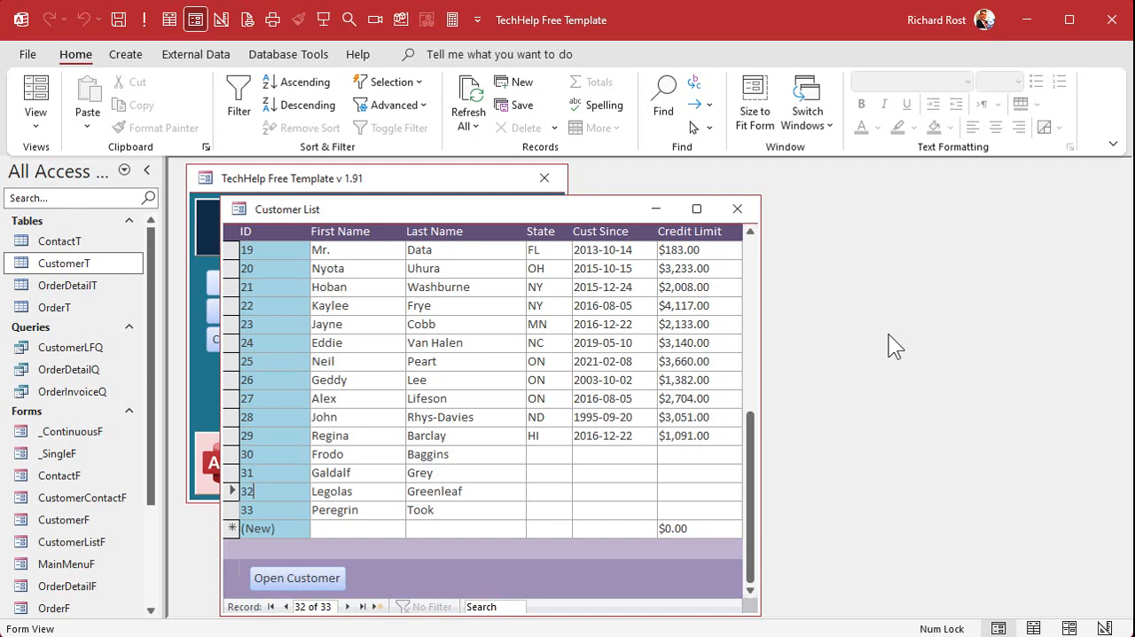
left_click(737, 208)
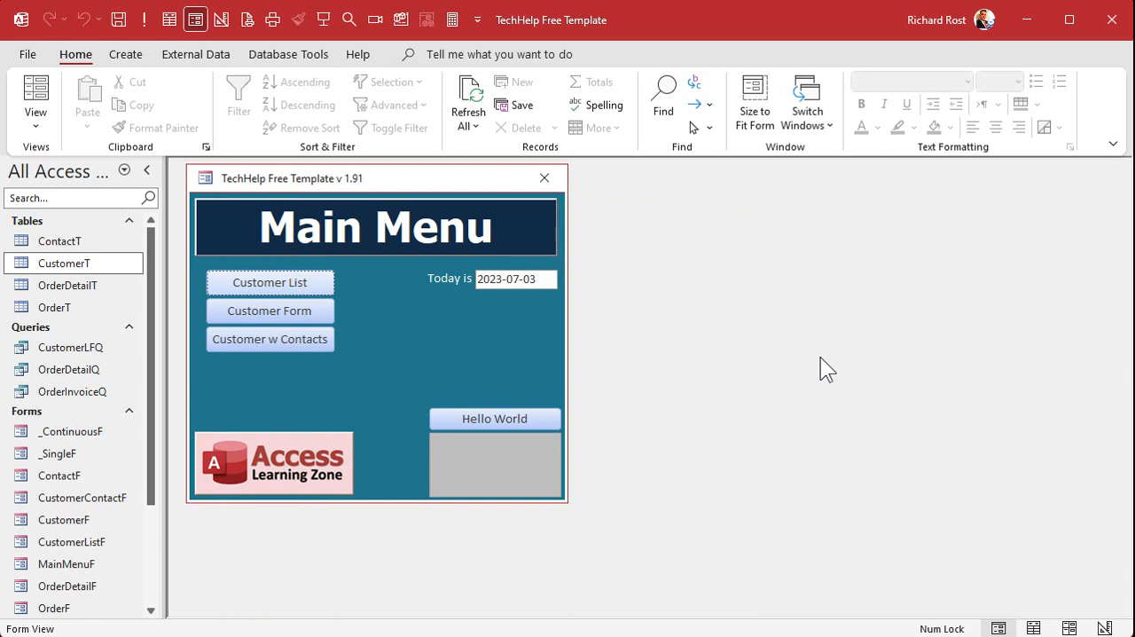